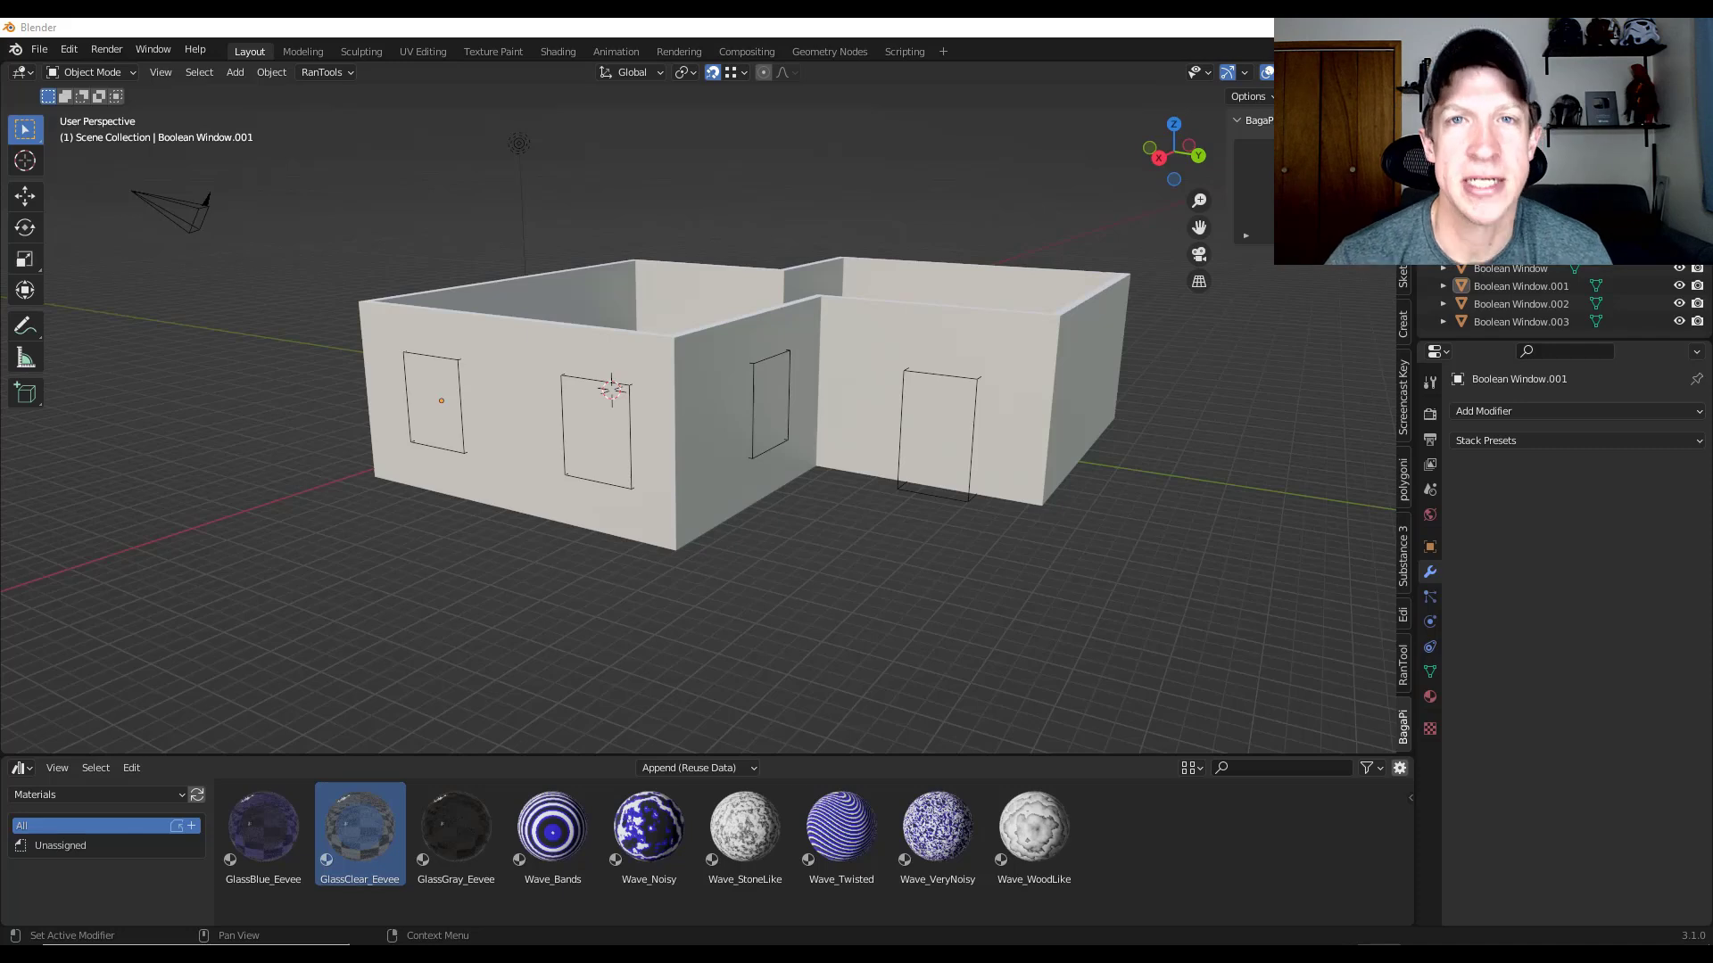
Orbit around the house and select the wall mesh Vert to show its modifiers
middle_drag(769, 527, 769, 532)
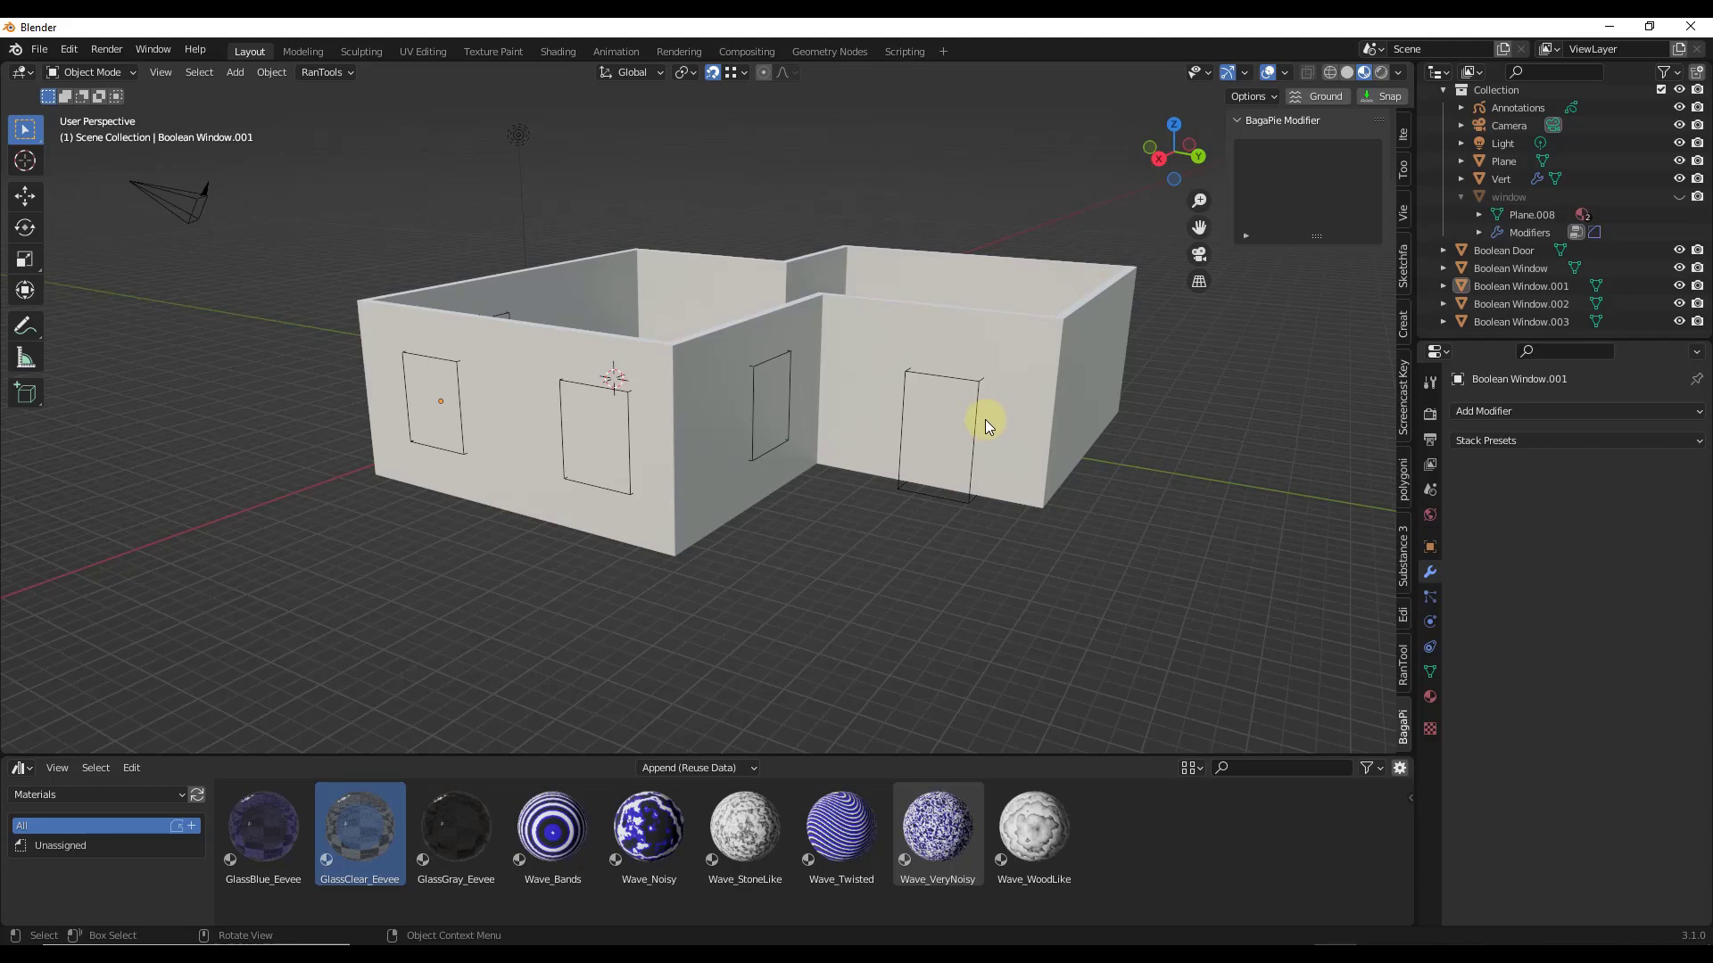
click(912, 421)
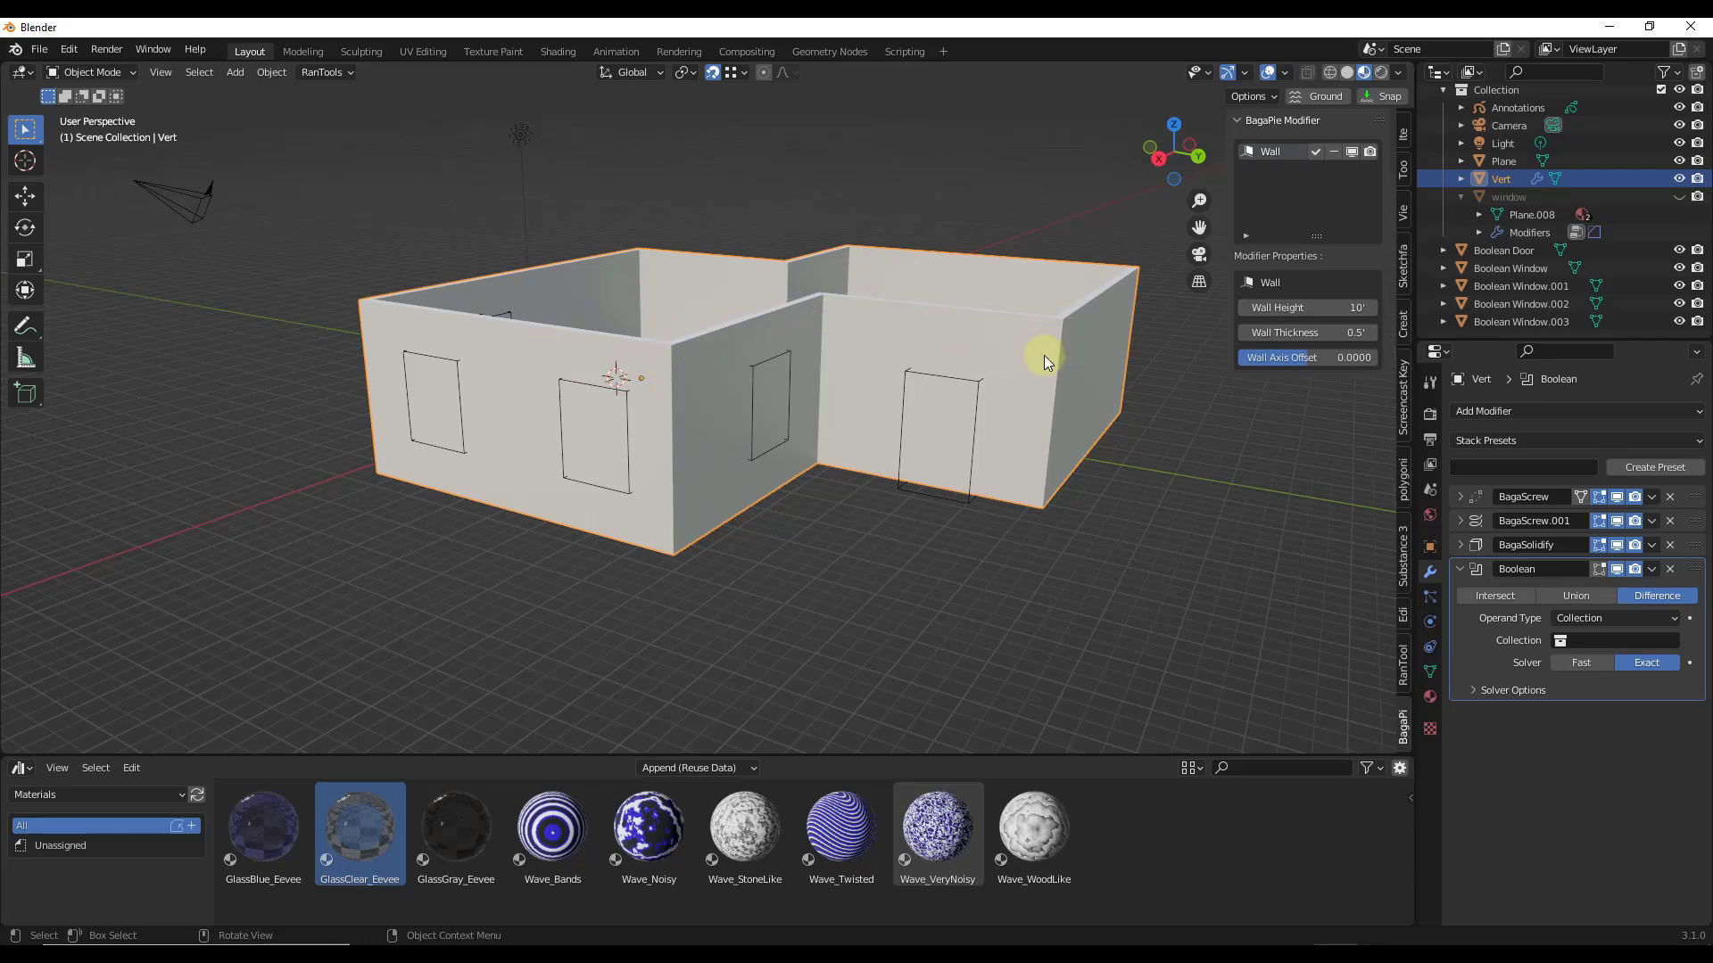
Undo the old Boolean, reselect Vert and add a new, untargeted Boolean modifier
key(ctrl+z)
middle_drag(940, 452, 884, 456)
click(868, 341)
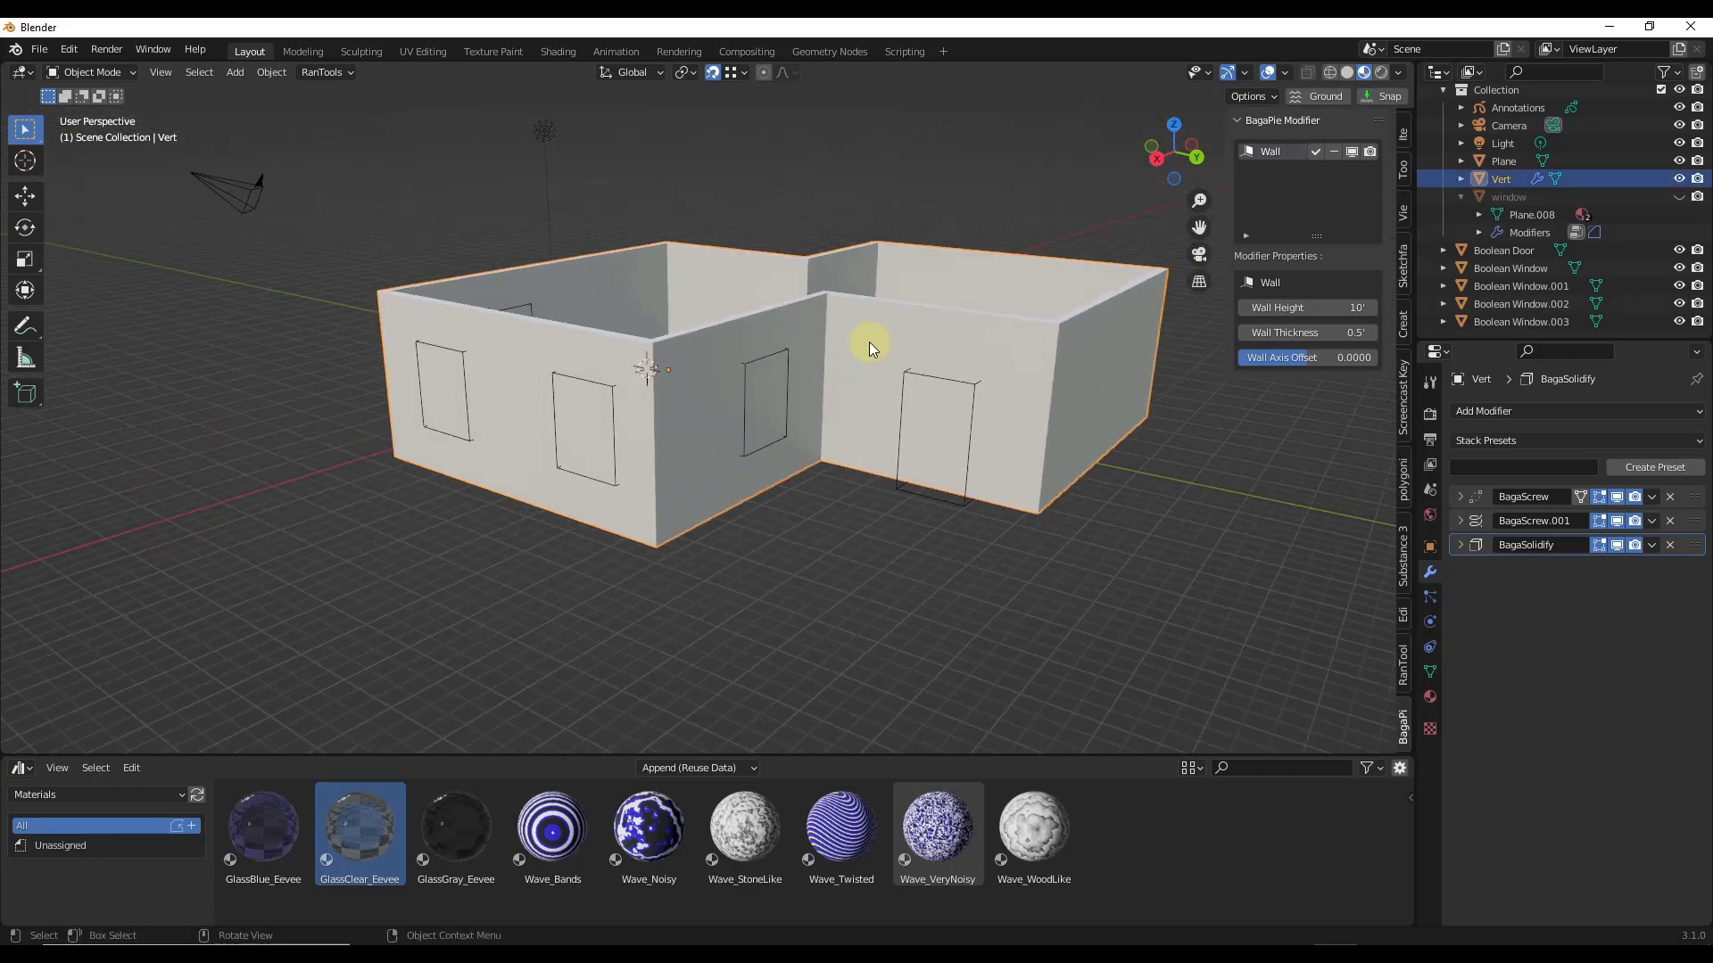
click(1476, 410)
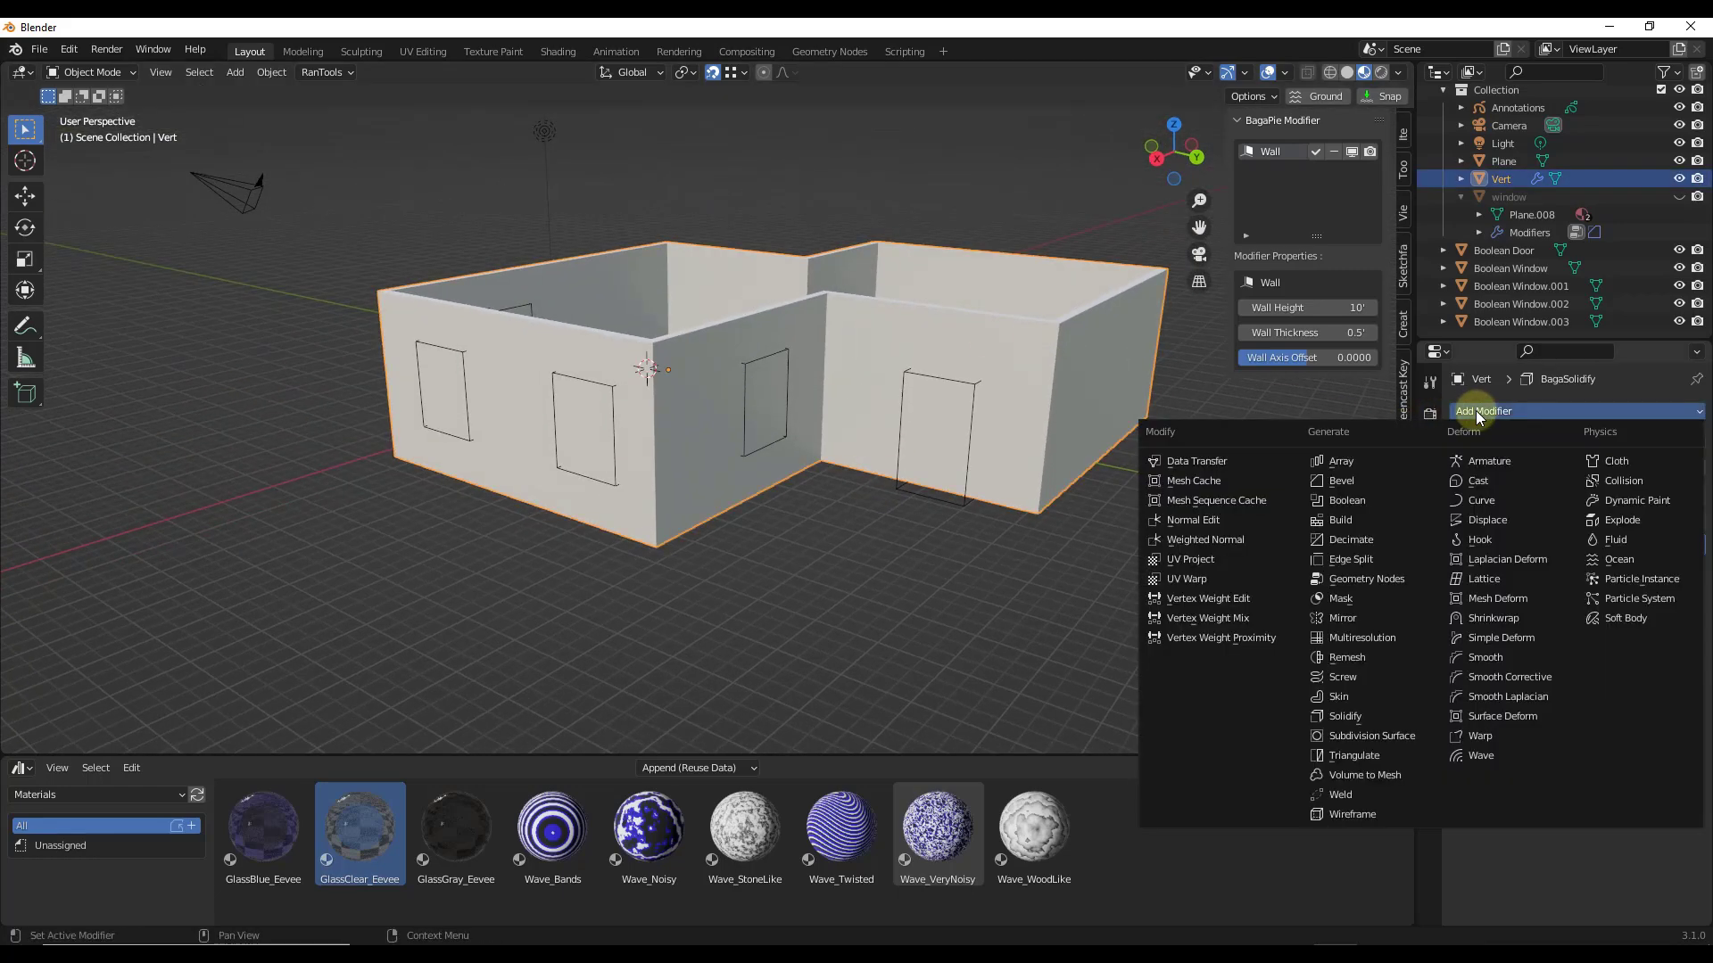
click(1352, 500)
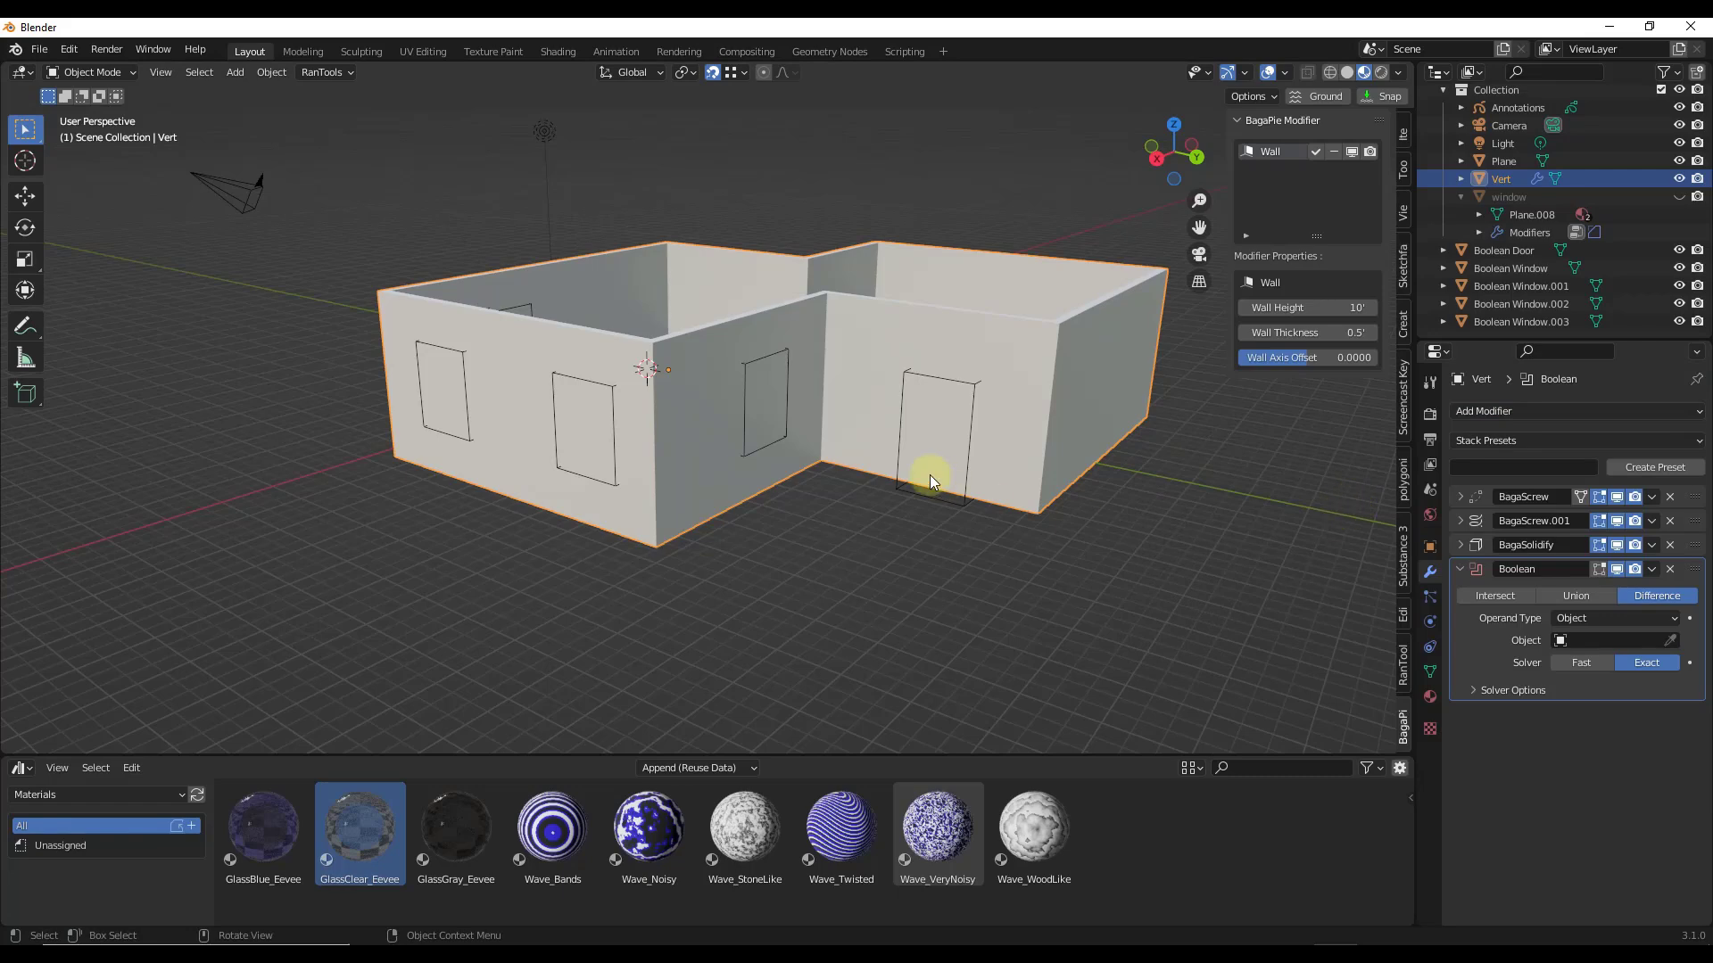
middle_drag(929, 475, 992, 373)
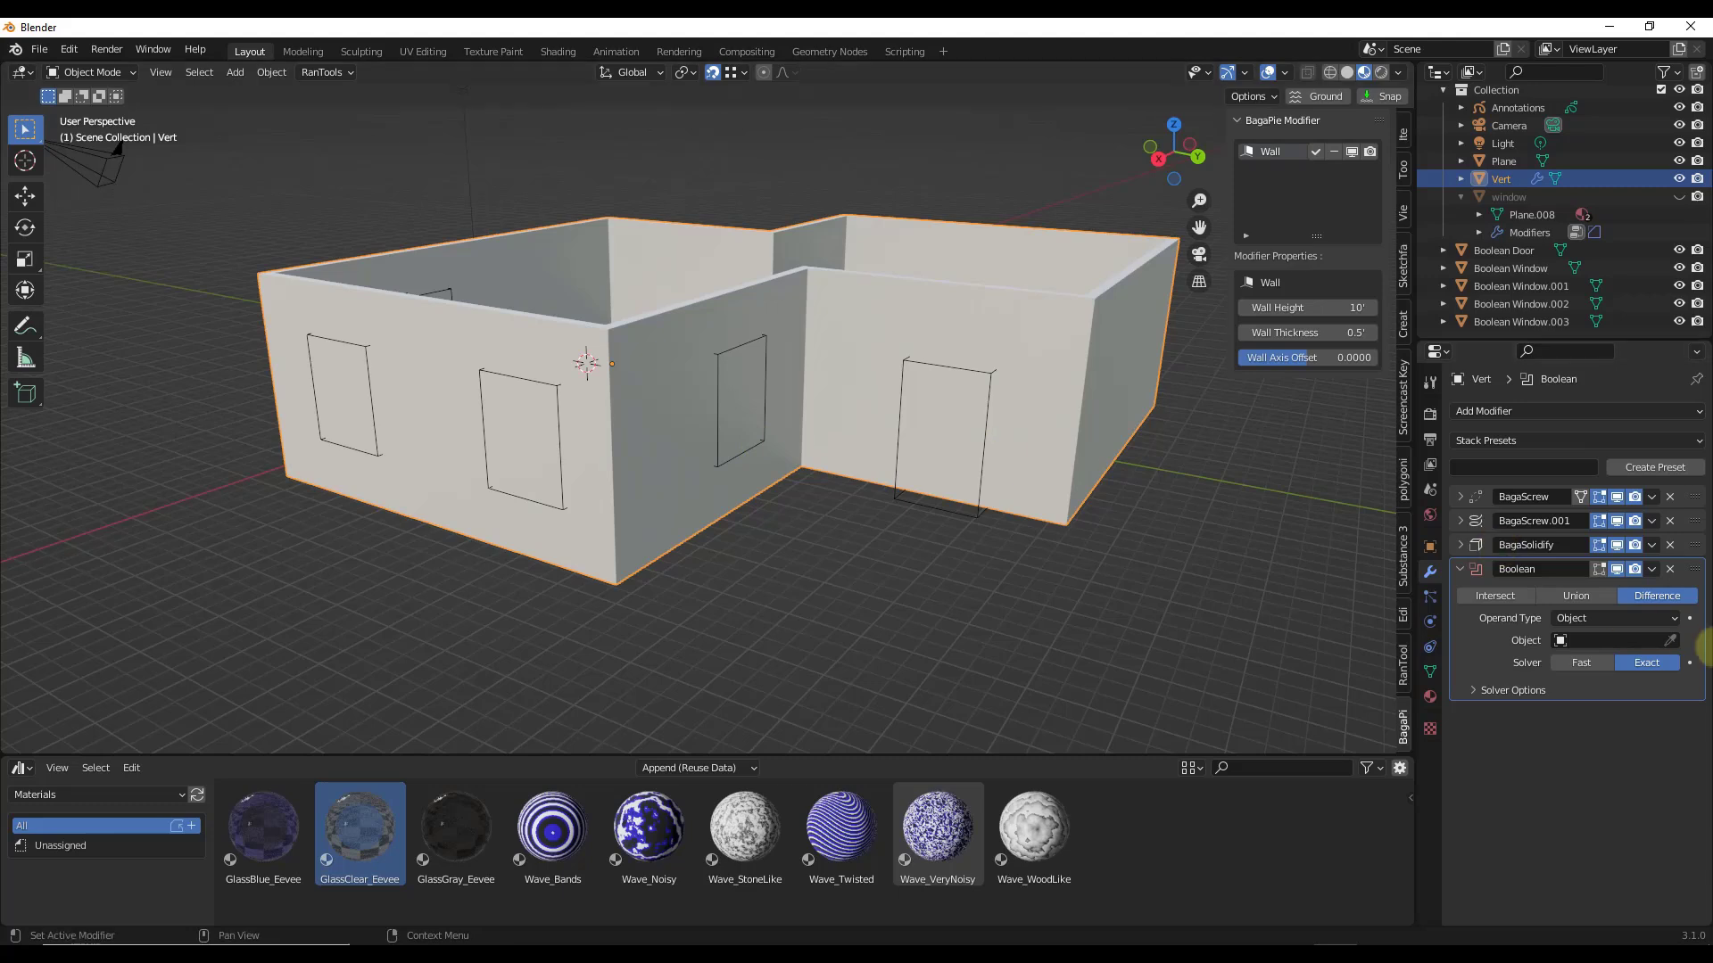
Set the Boolean's object to Boolean Door to cut the doorway
click(1671, 641)
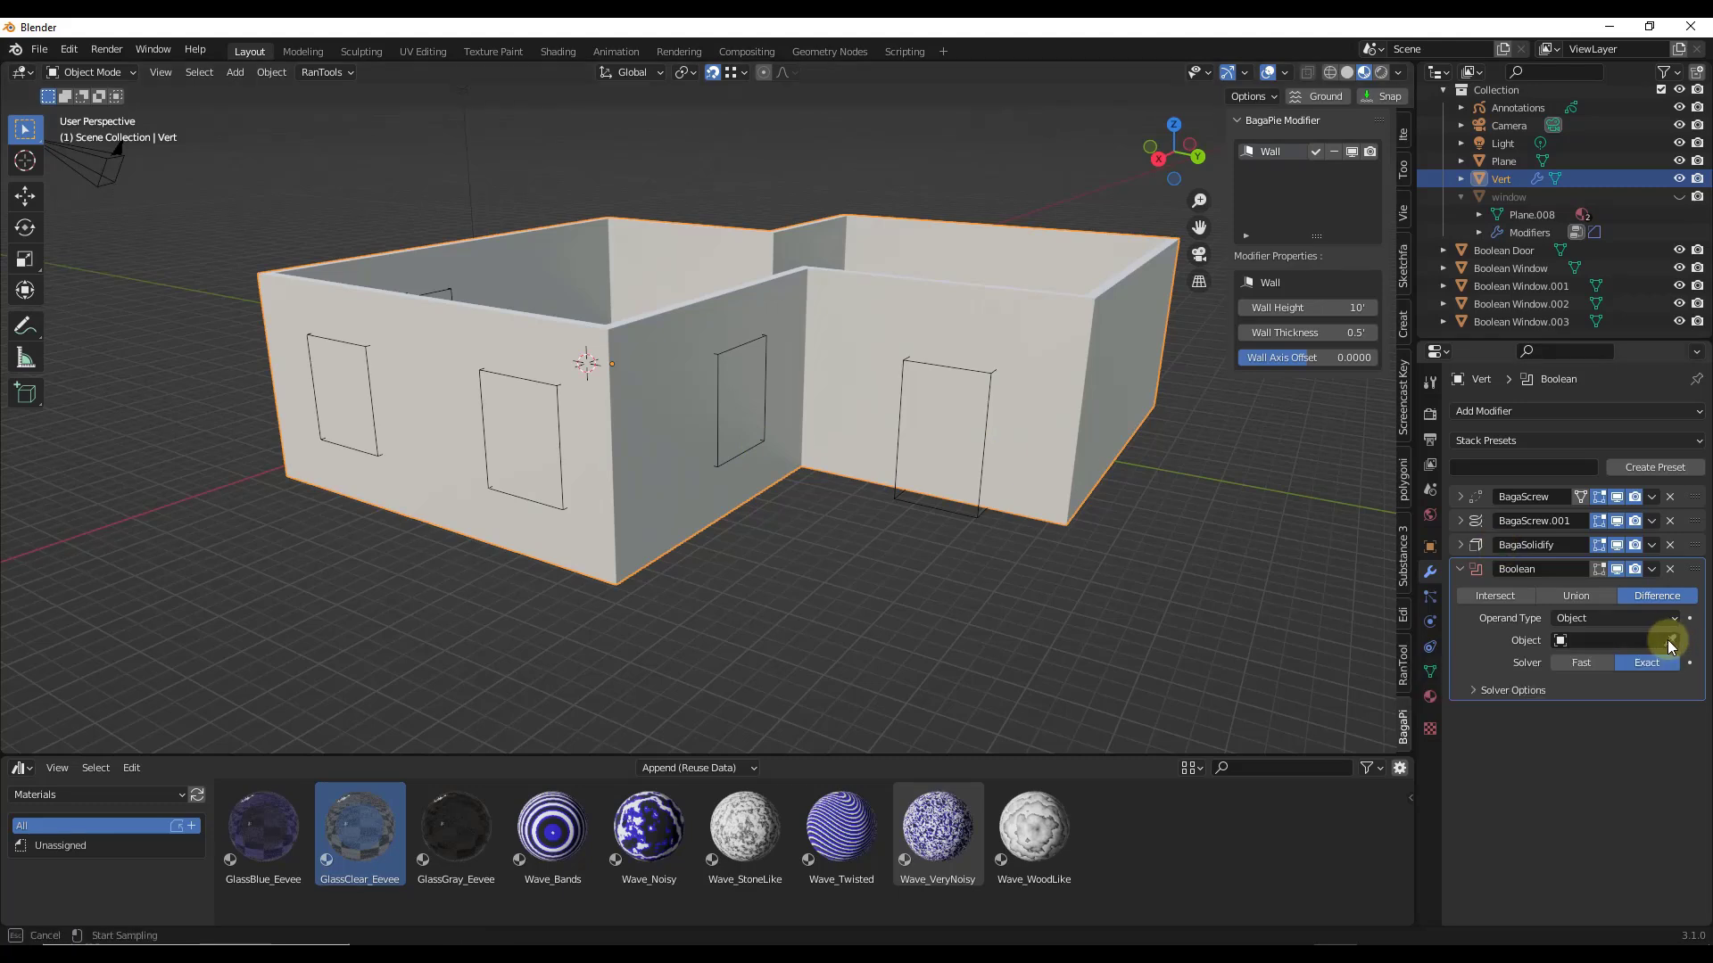
click(988, 382)
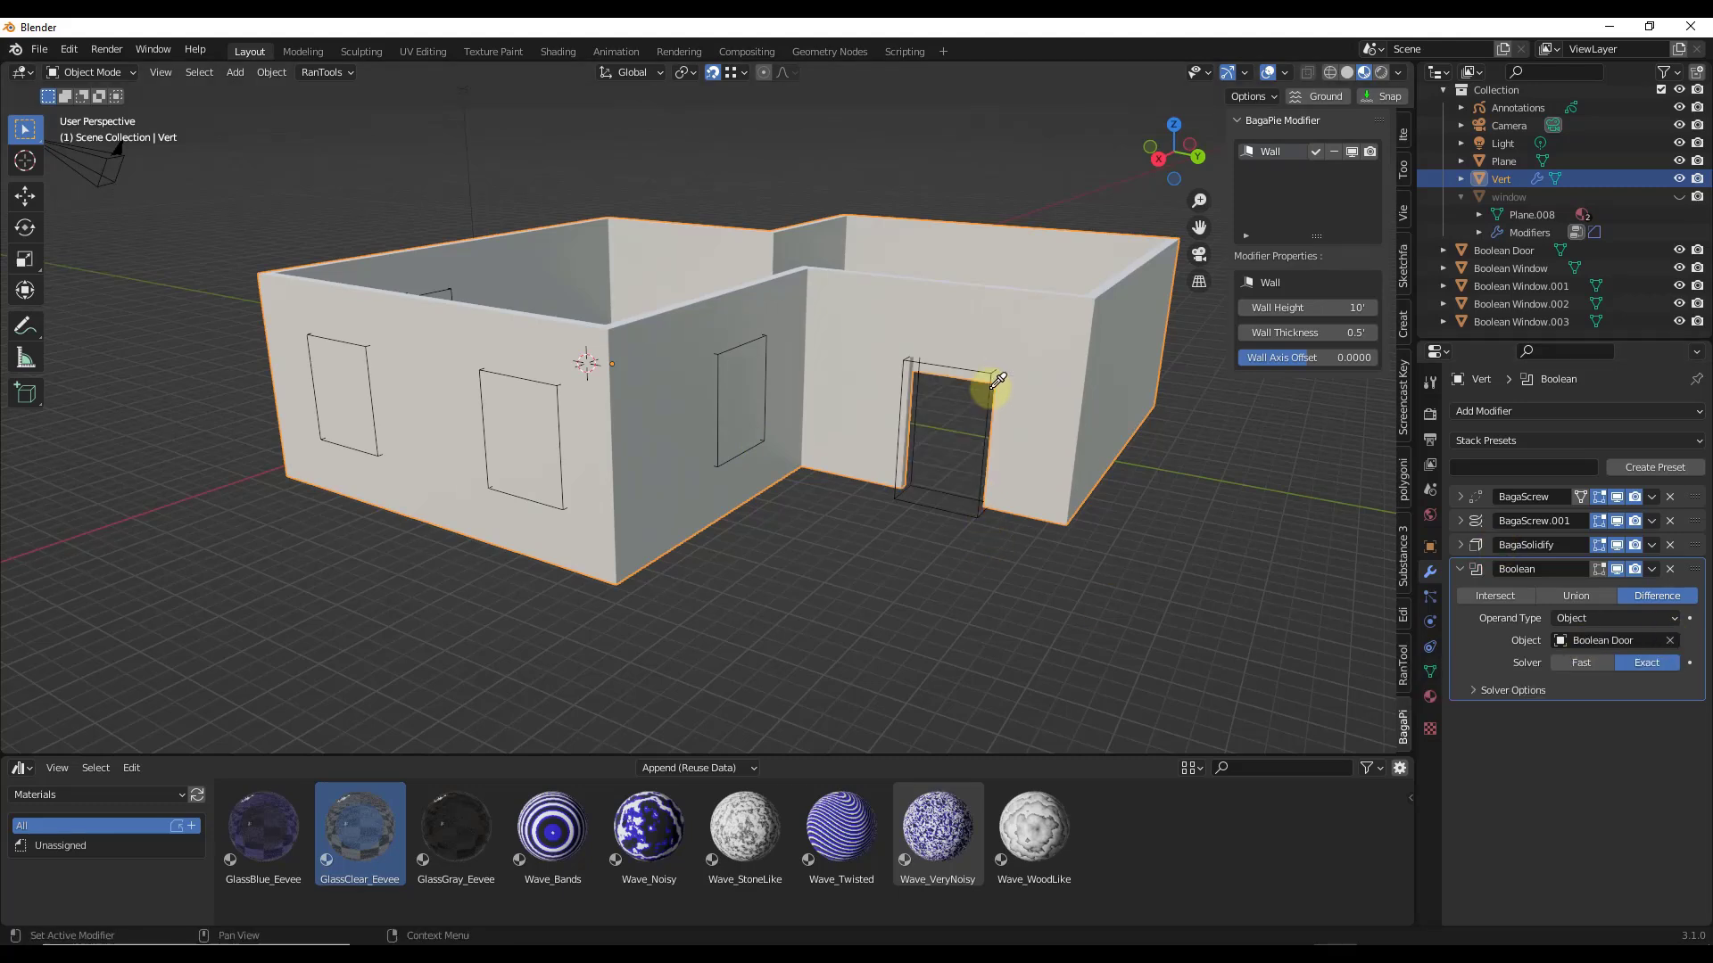
mouse_move(1034, 475)
middle_down()
mouse_move(988, 462)
mouse_move(1035, 466)
middle_up()
middle_drag(676, 526, 803, 451)
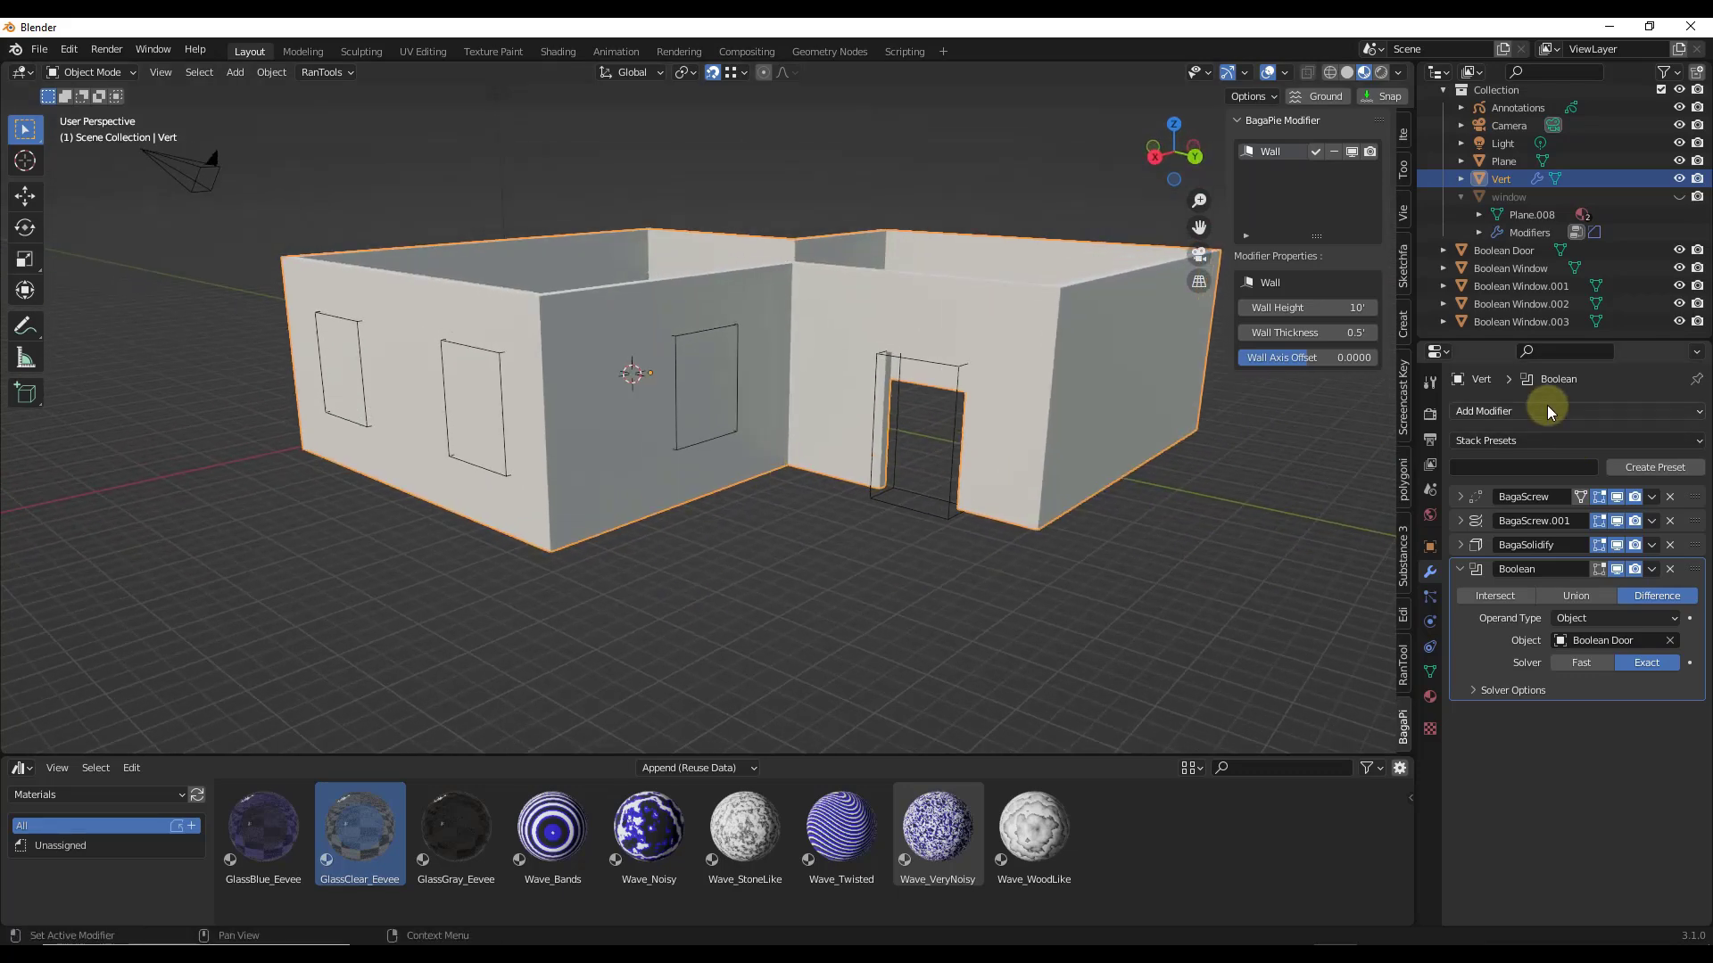
Add a second Boolean modifier targeting a Boolean Window cutter to open a window
click(1525, 411)
click(1345, 500)
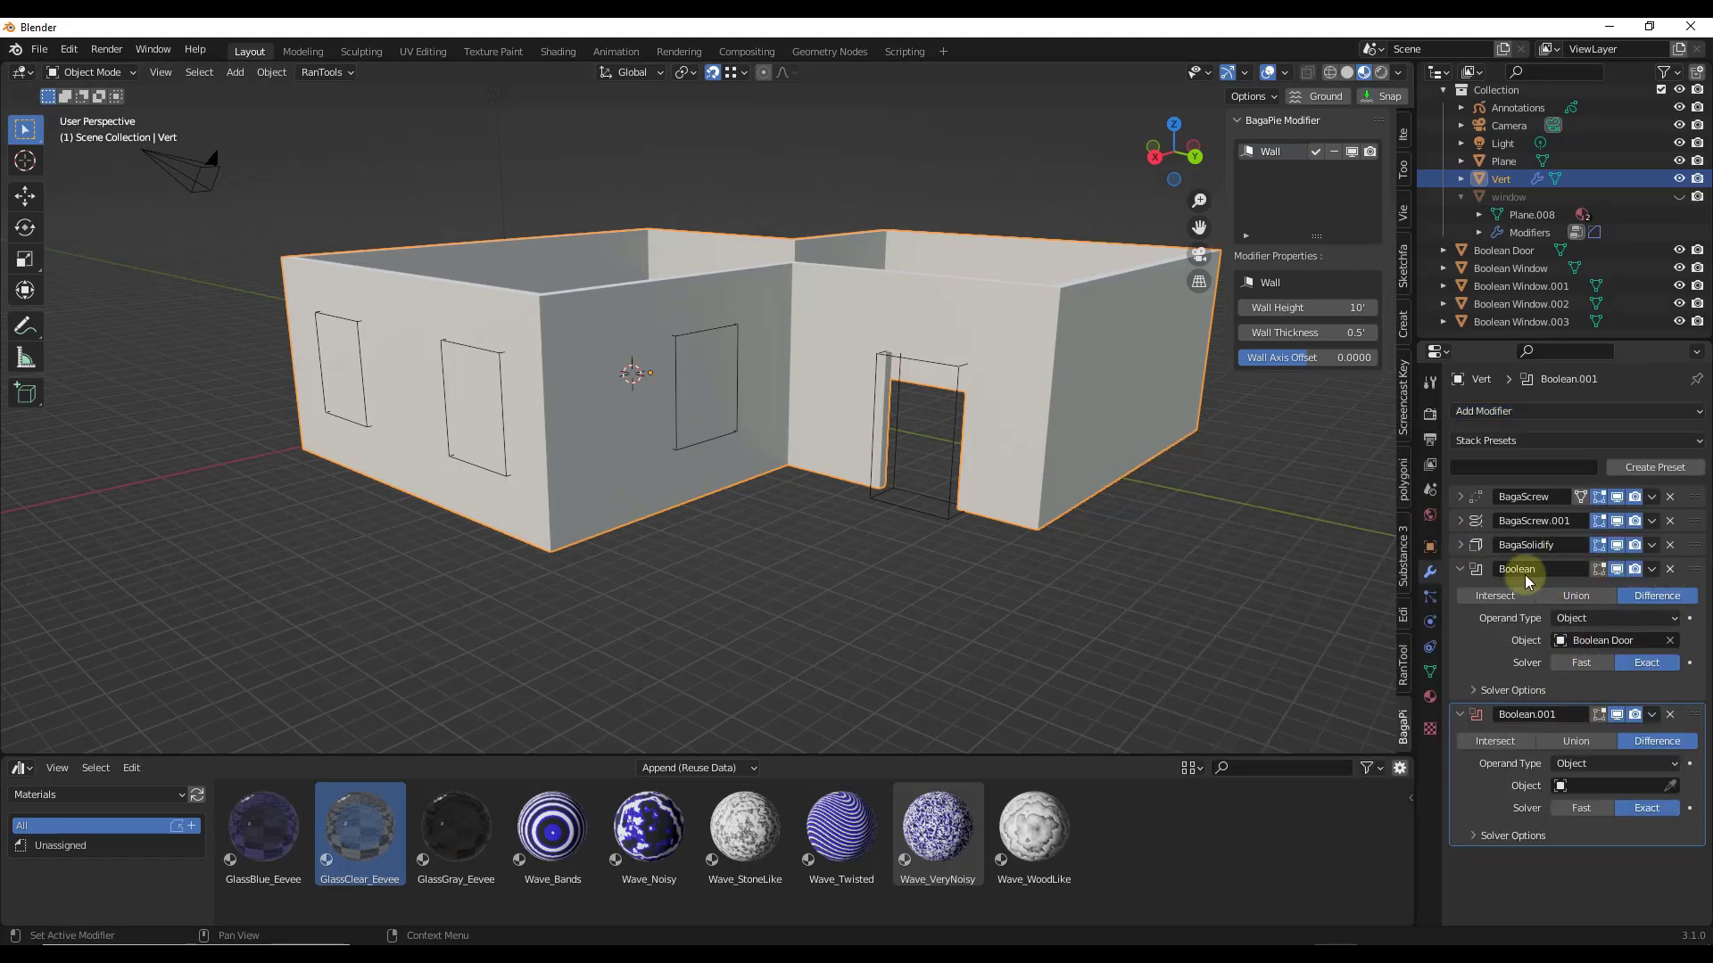
click(1460, 569)
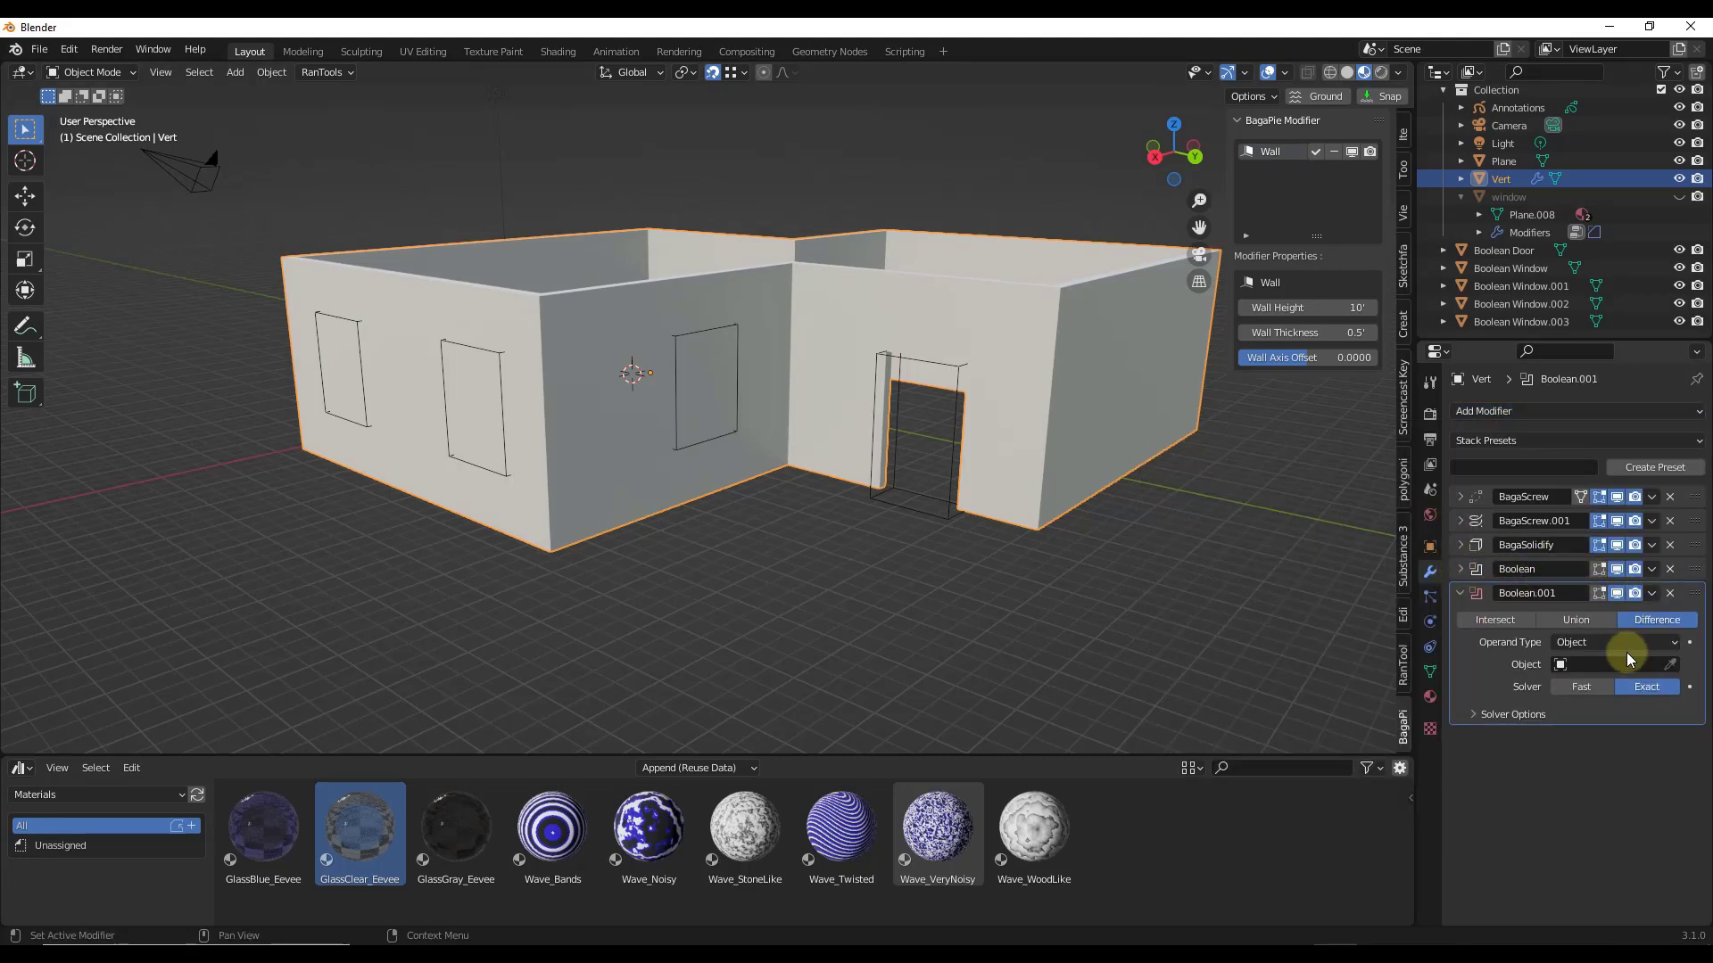
click(1669, 664)
click(680, 395)
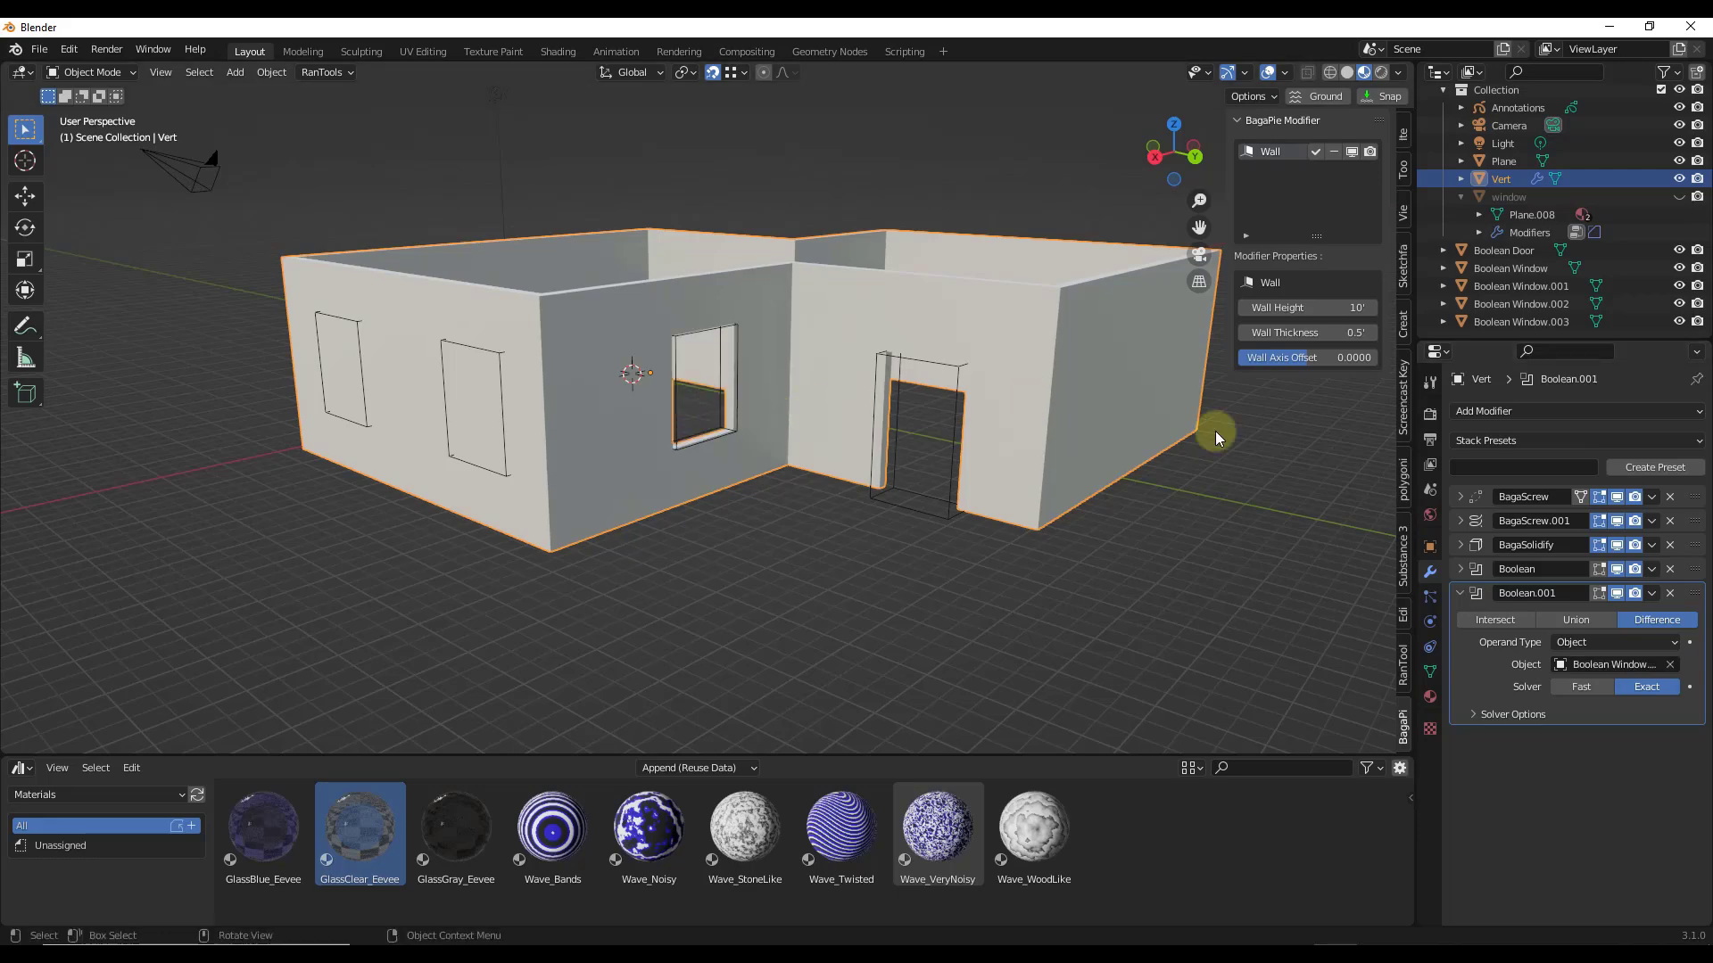
Add a third Boolean targeting the left Boolean Window cutter, then deselect the wall
click(1506, 412)
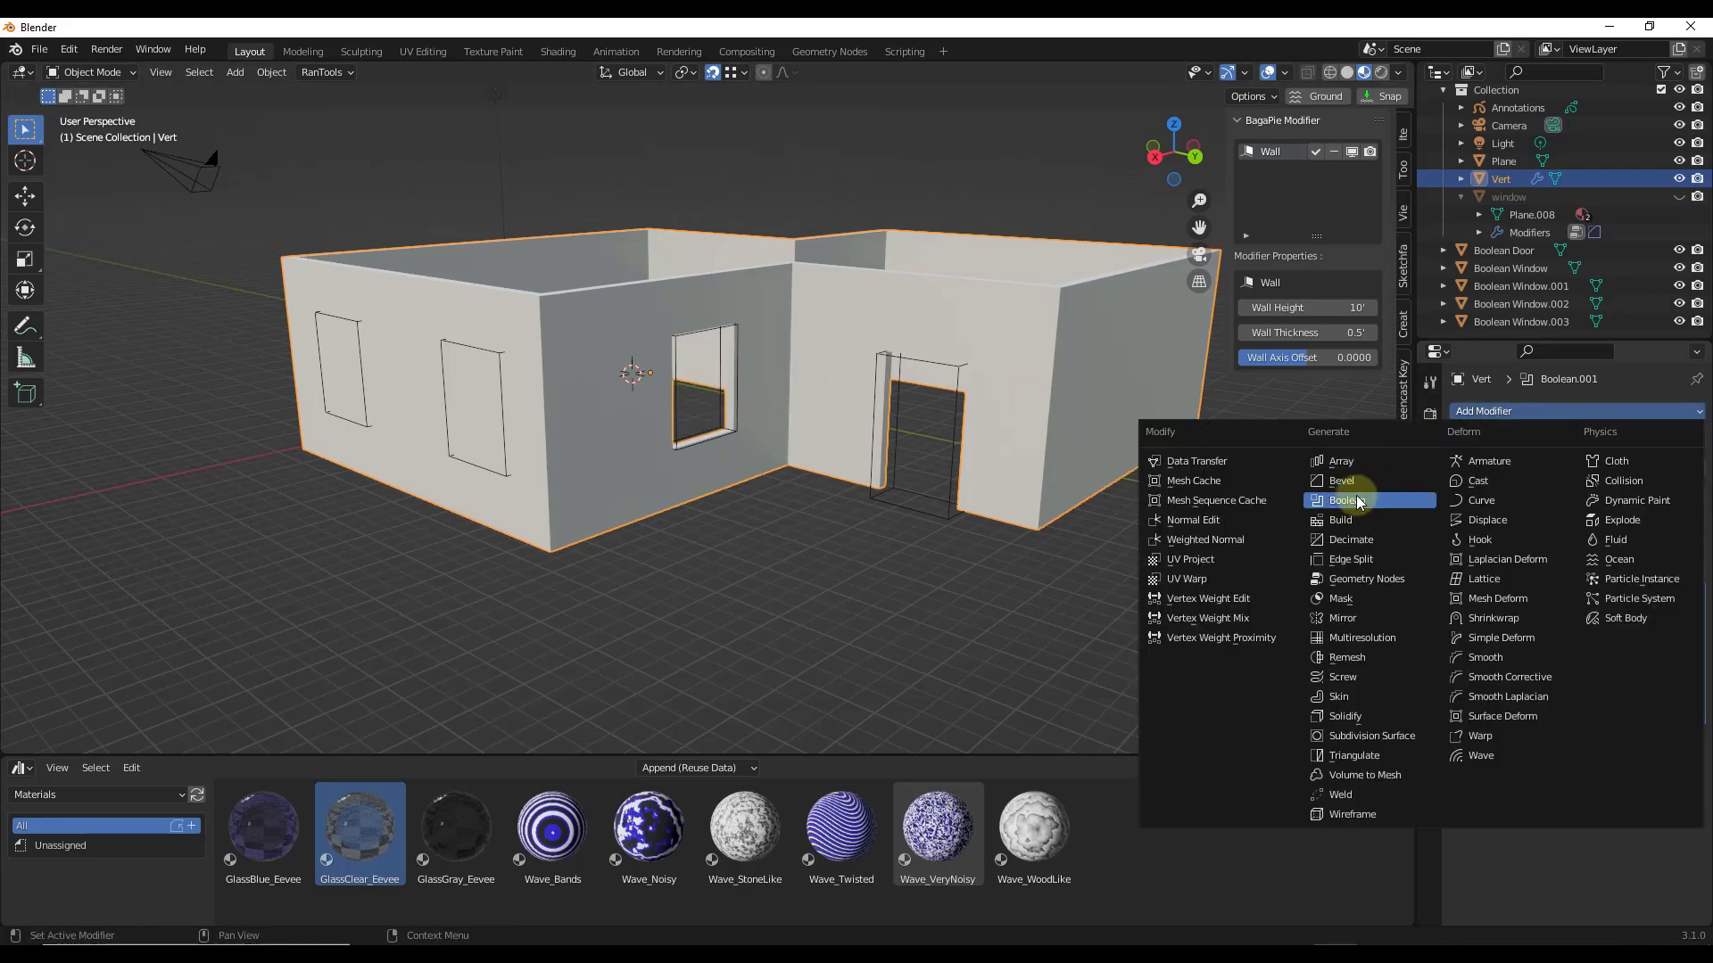
click(1352, 498)
click(1674, 816)
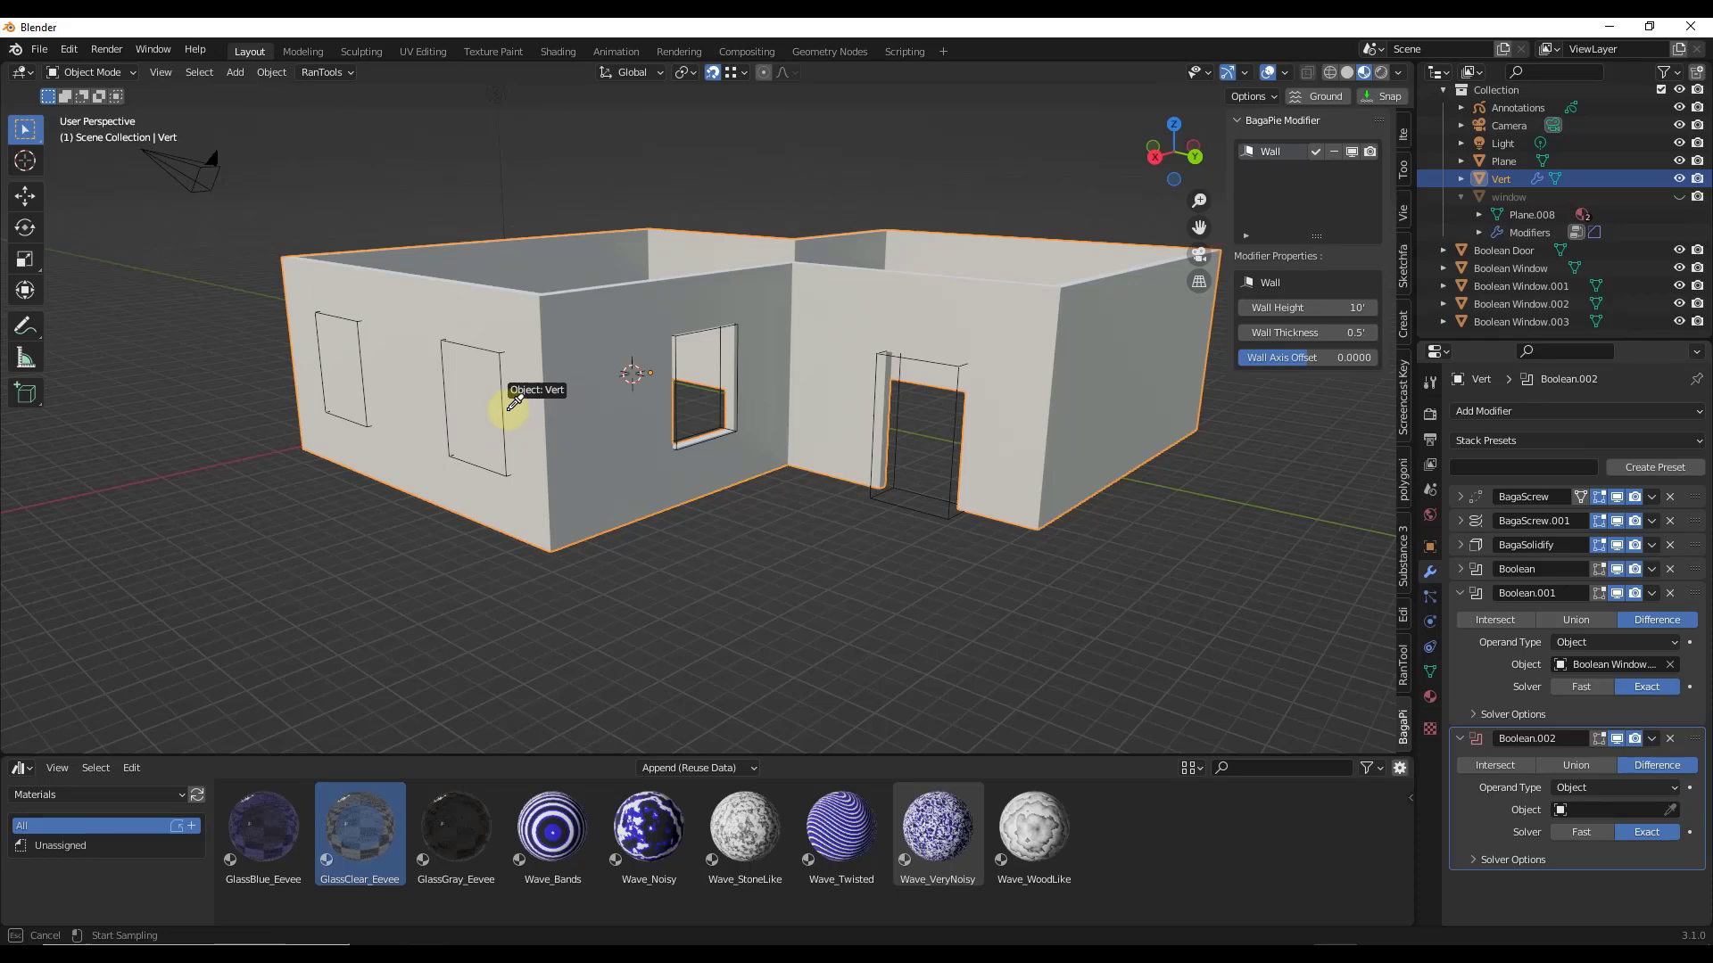
click(497, 393)
middle_drag(587, 387, 766, 502)
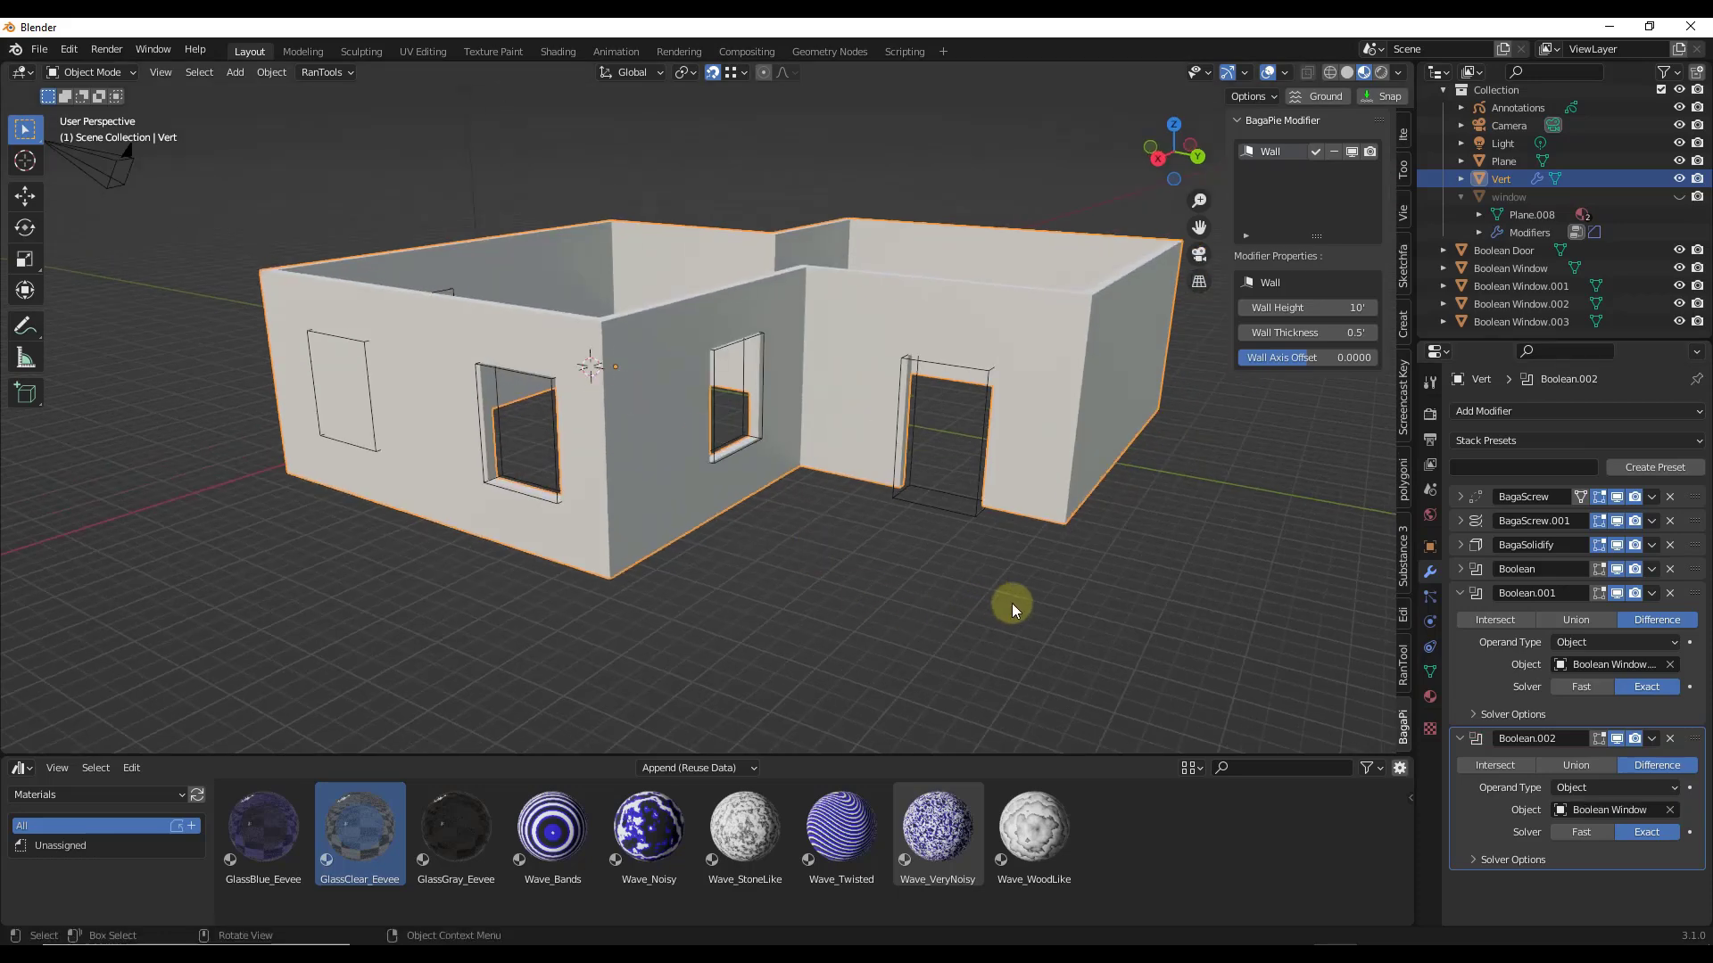
click(785, 565)
mouse_move(785, 564)
middle_down()
mouse_move(791, 581)
mouse_move(773, 559)
middle_up()
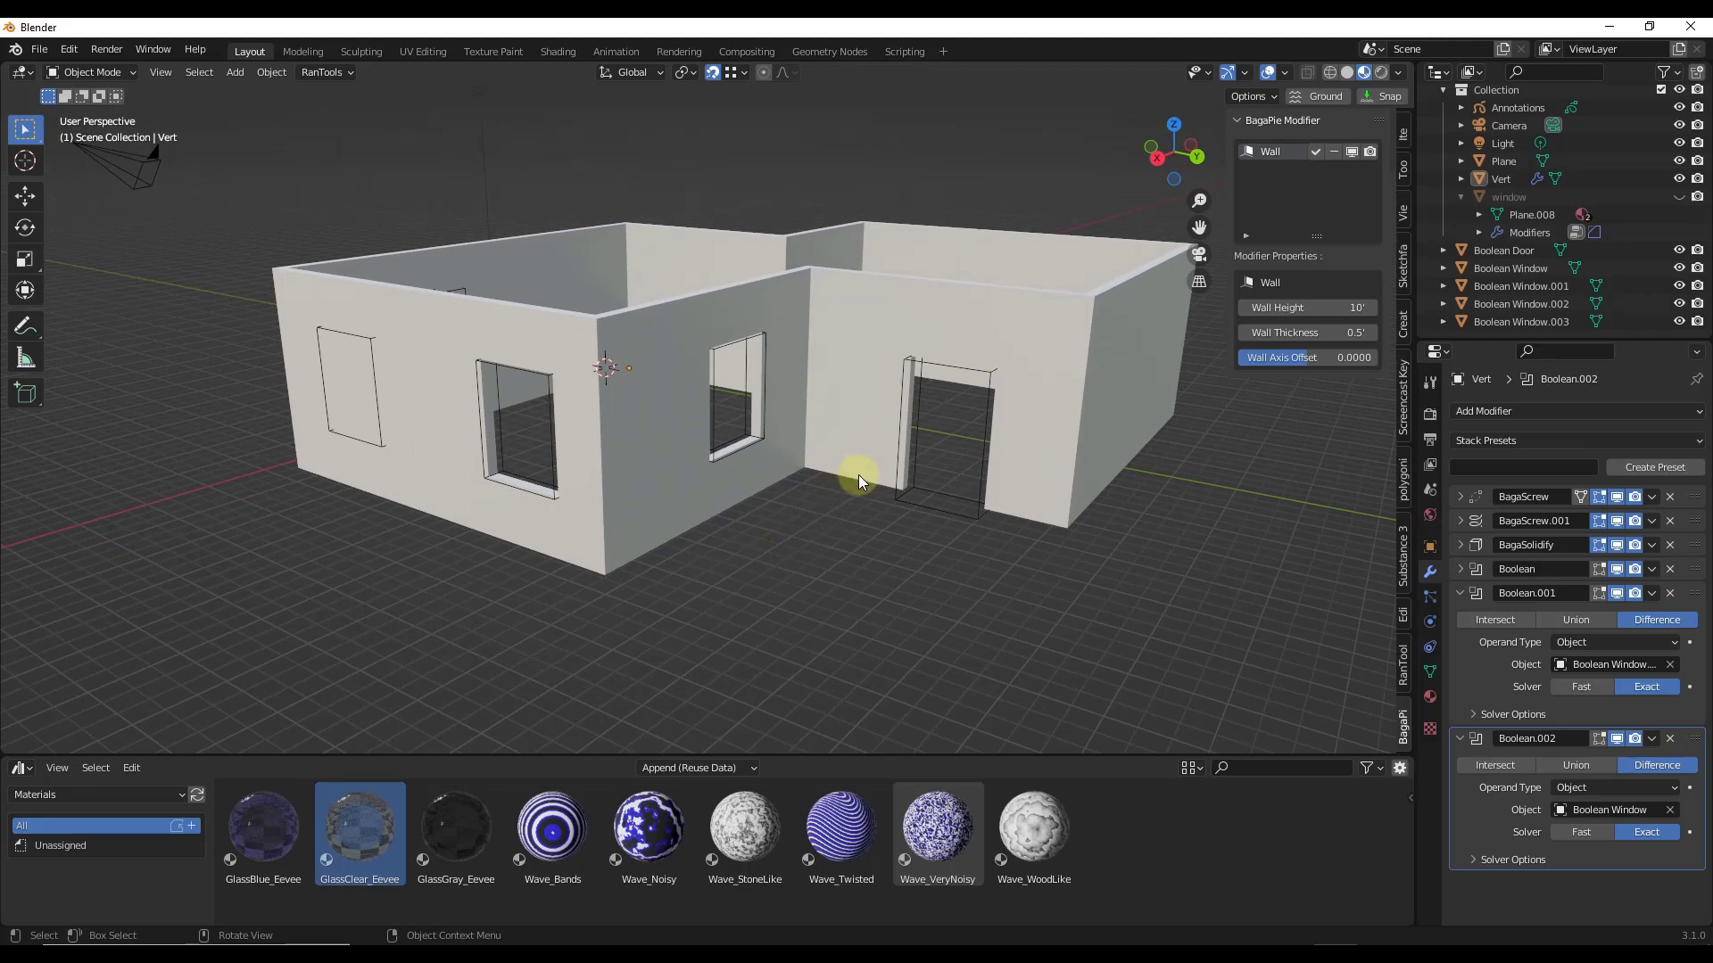
Delete Boolean.002 and Boolean.001, expand the door Boolean and open its Operand Type choices
click(1670, 737)
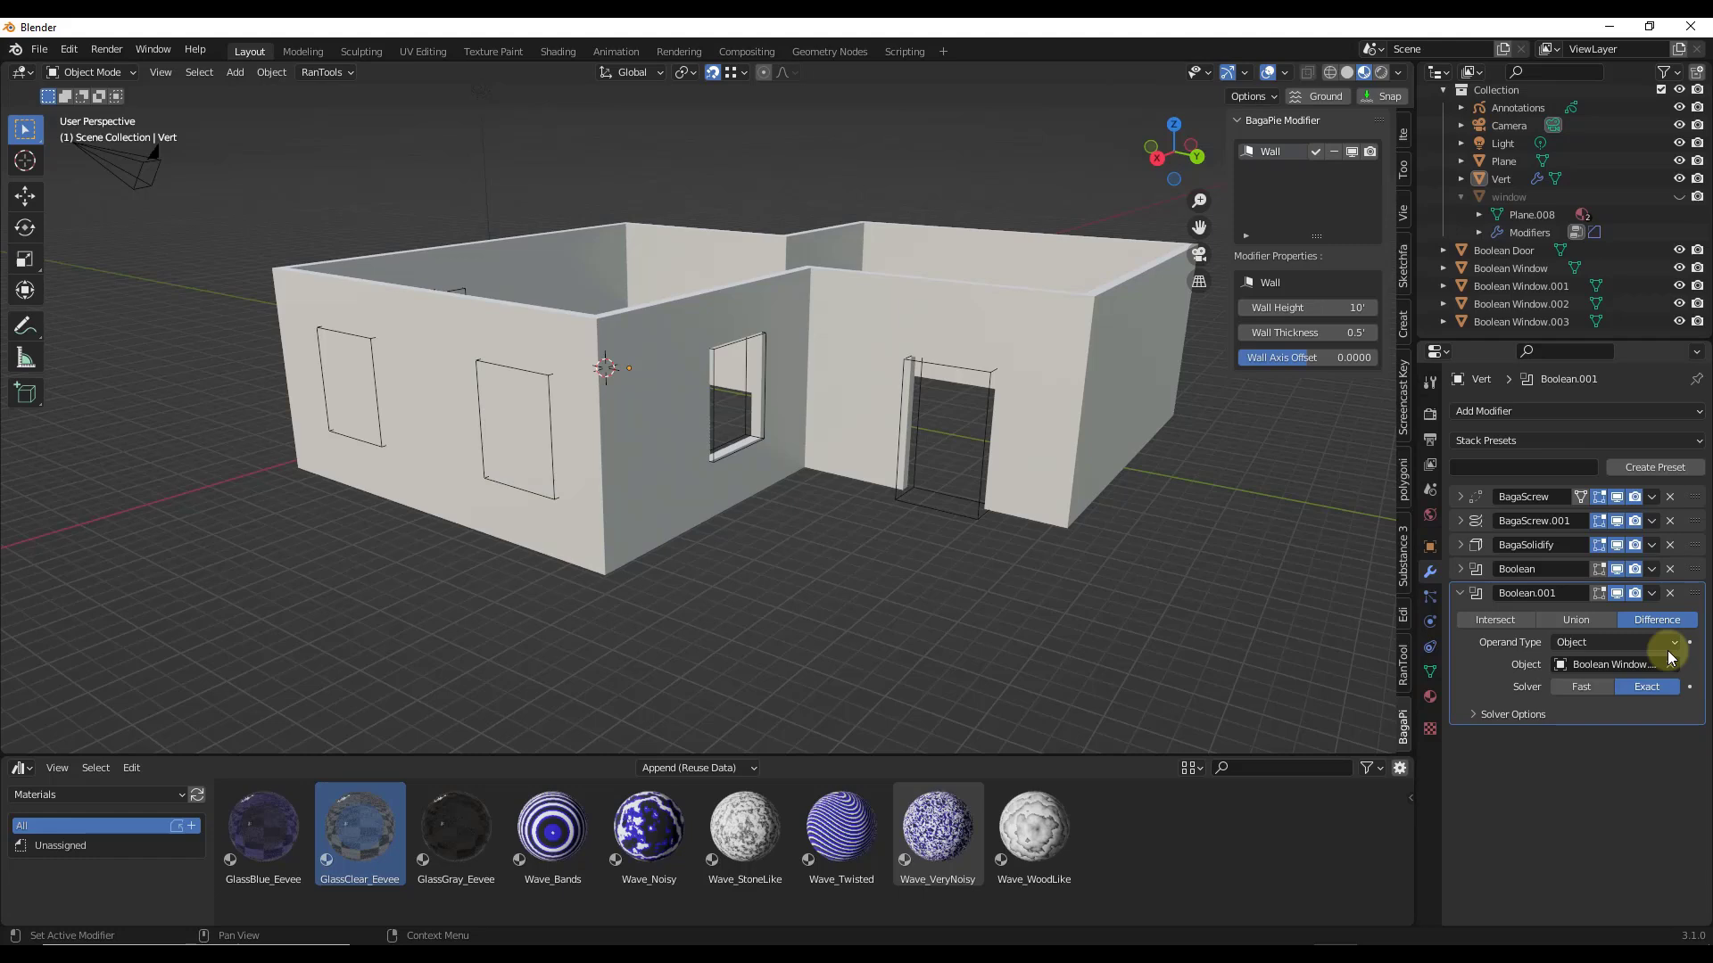
click(1670, 593)
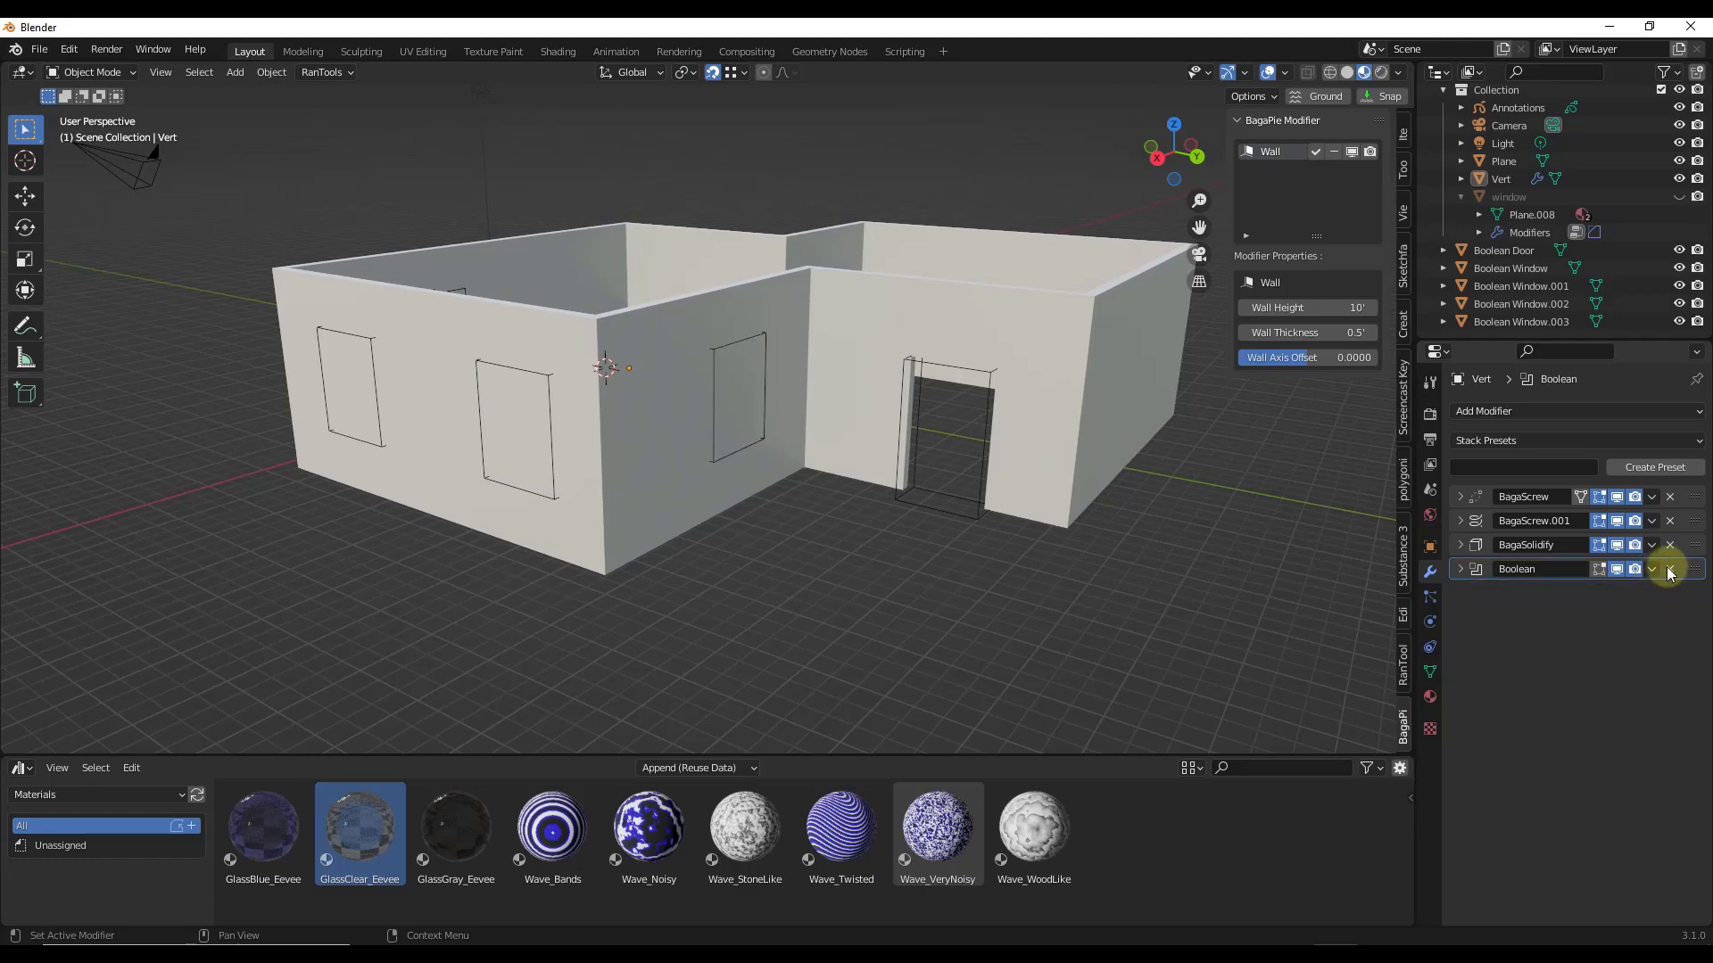
click(1459, 570)
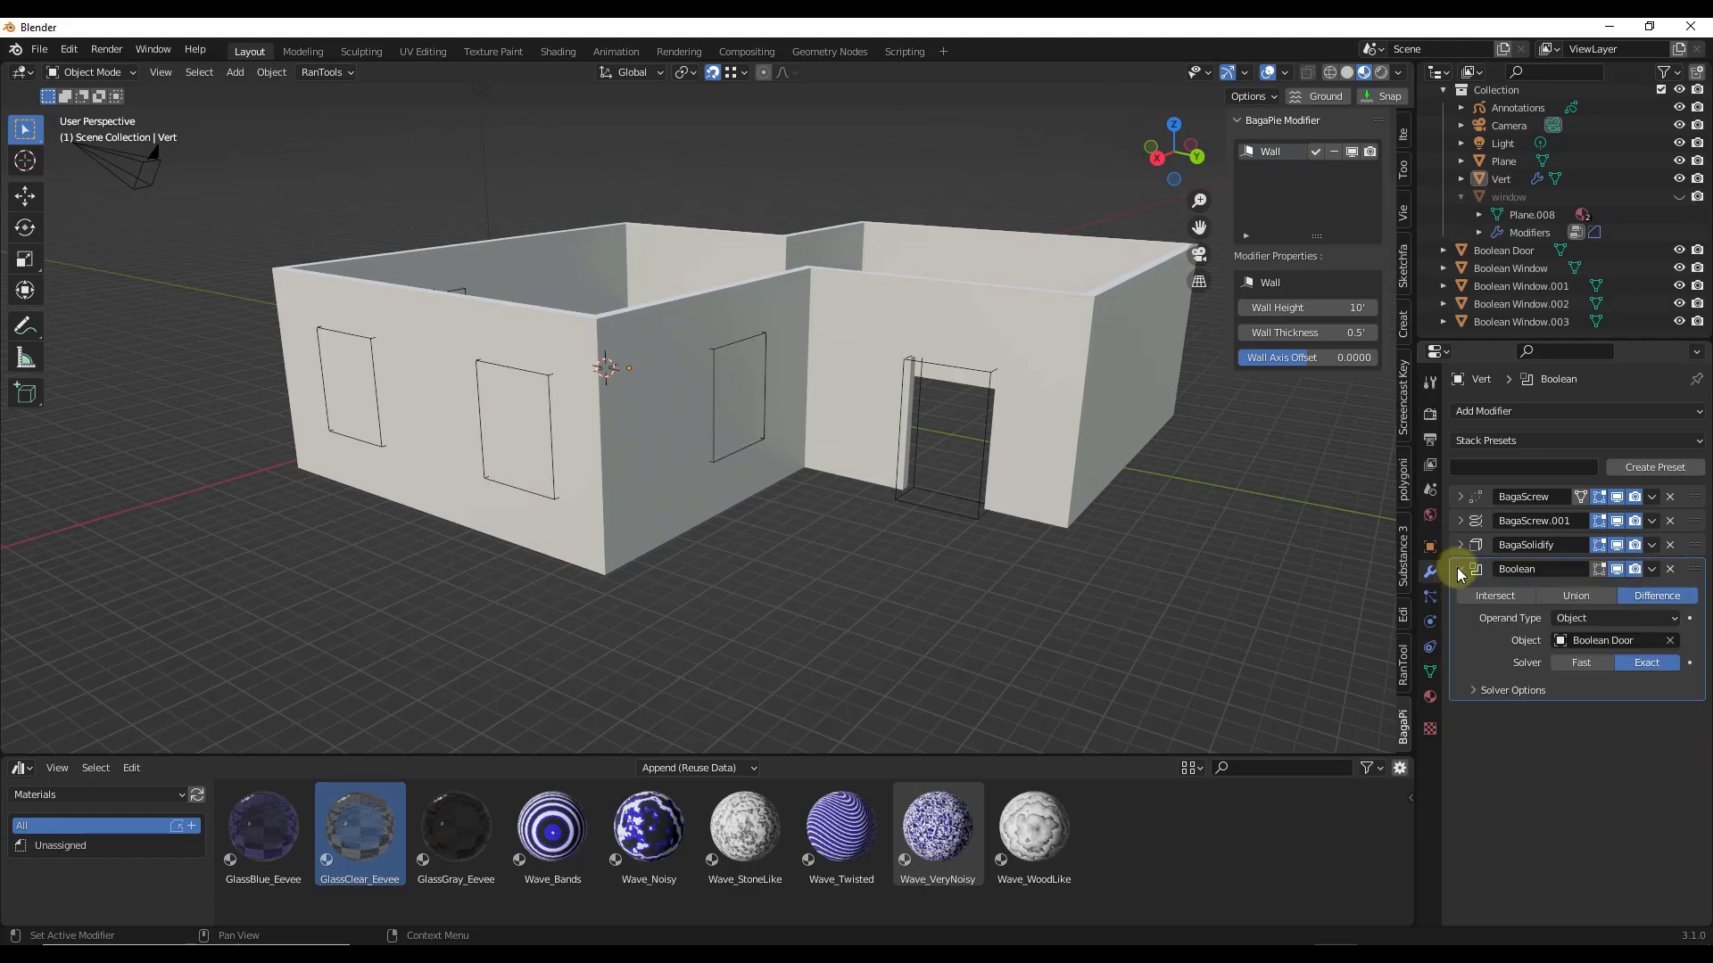
click(1573, 617)
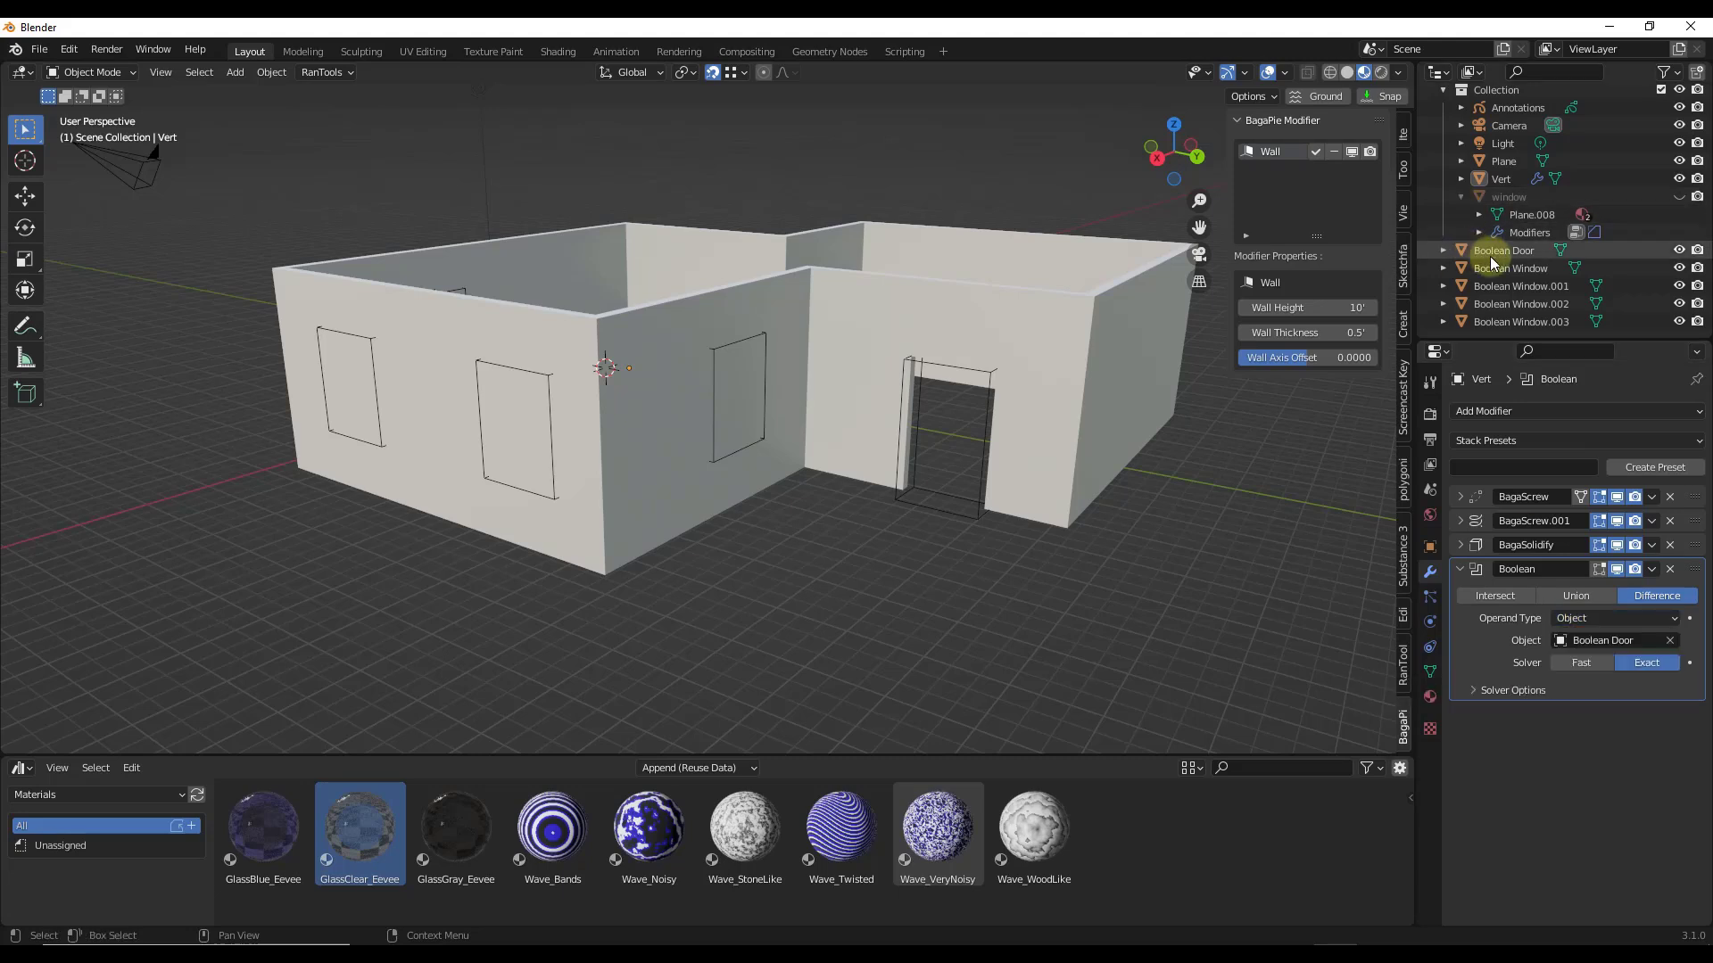
Add a new collection under the Scene Collection and rename it 'Booleans'
scroll(1479, 93, up, 1)
right_click(1479, 91)
key(Escape)
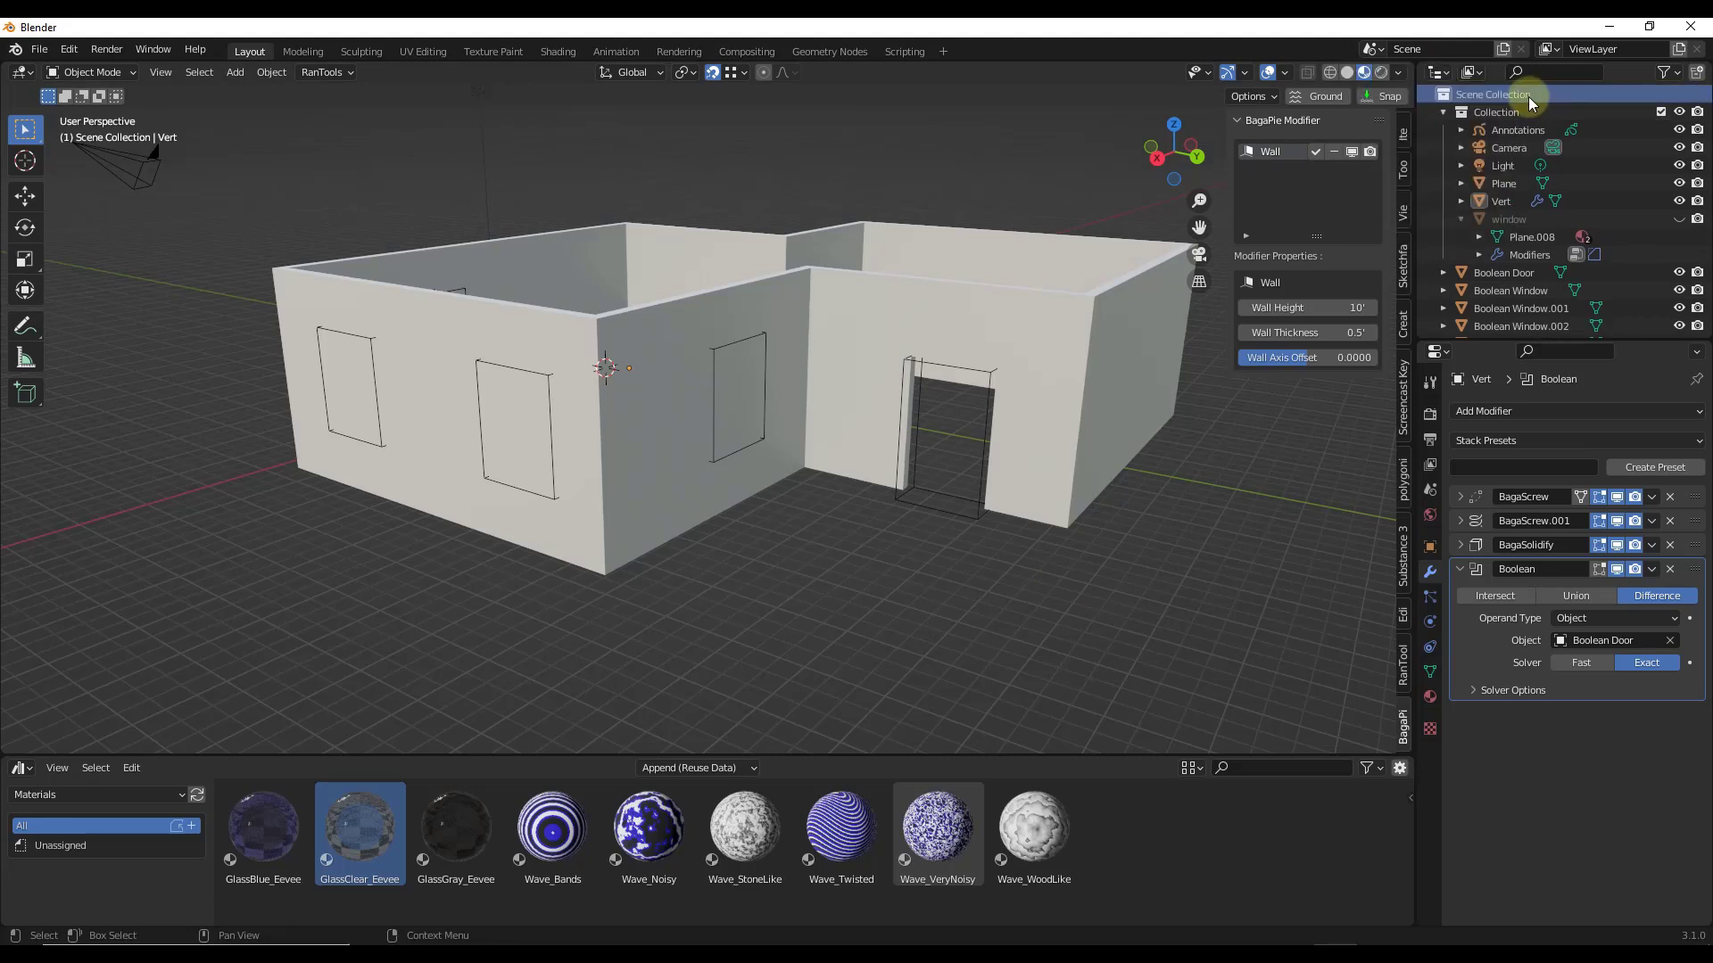
right_click(1523, 96)
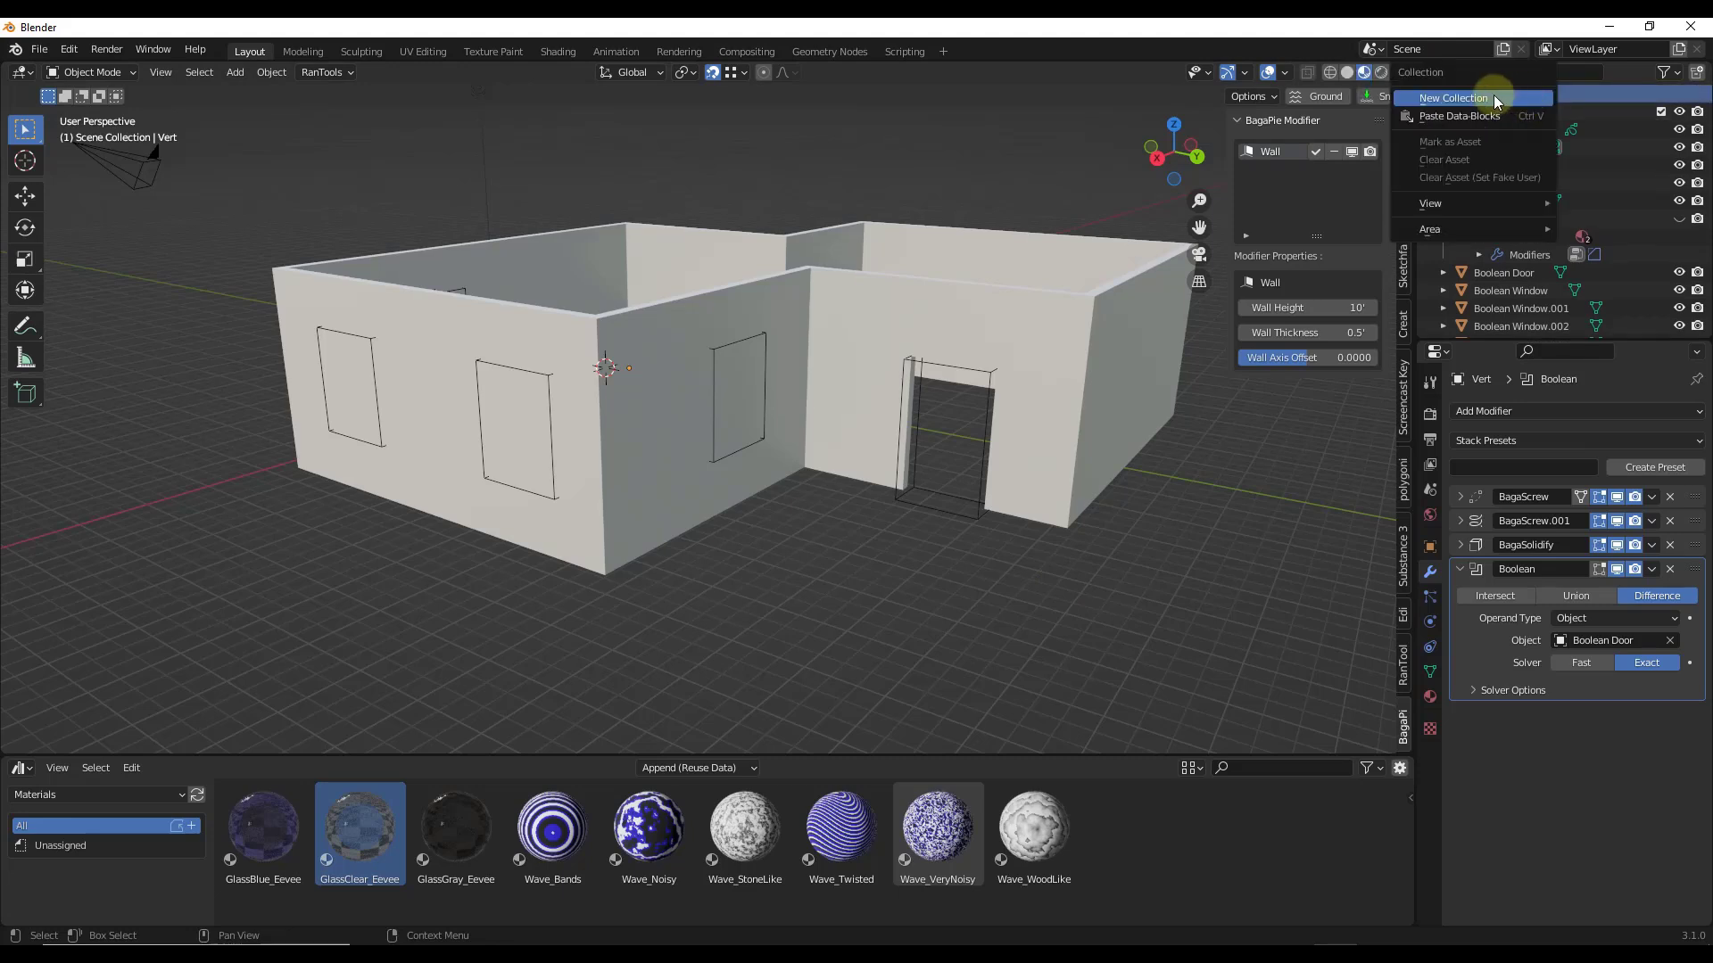
click(1493, 98)
scroll(1538, 223, down, 2)
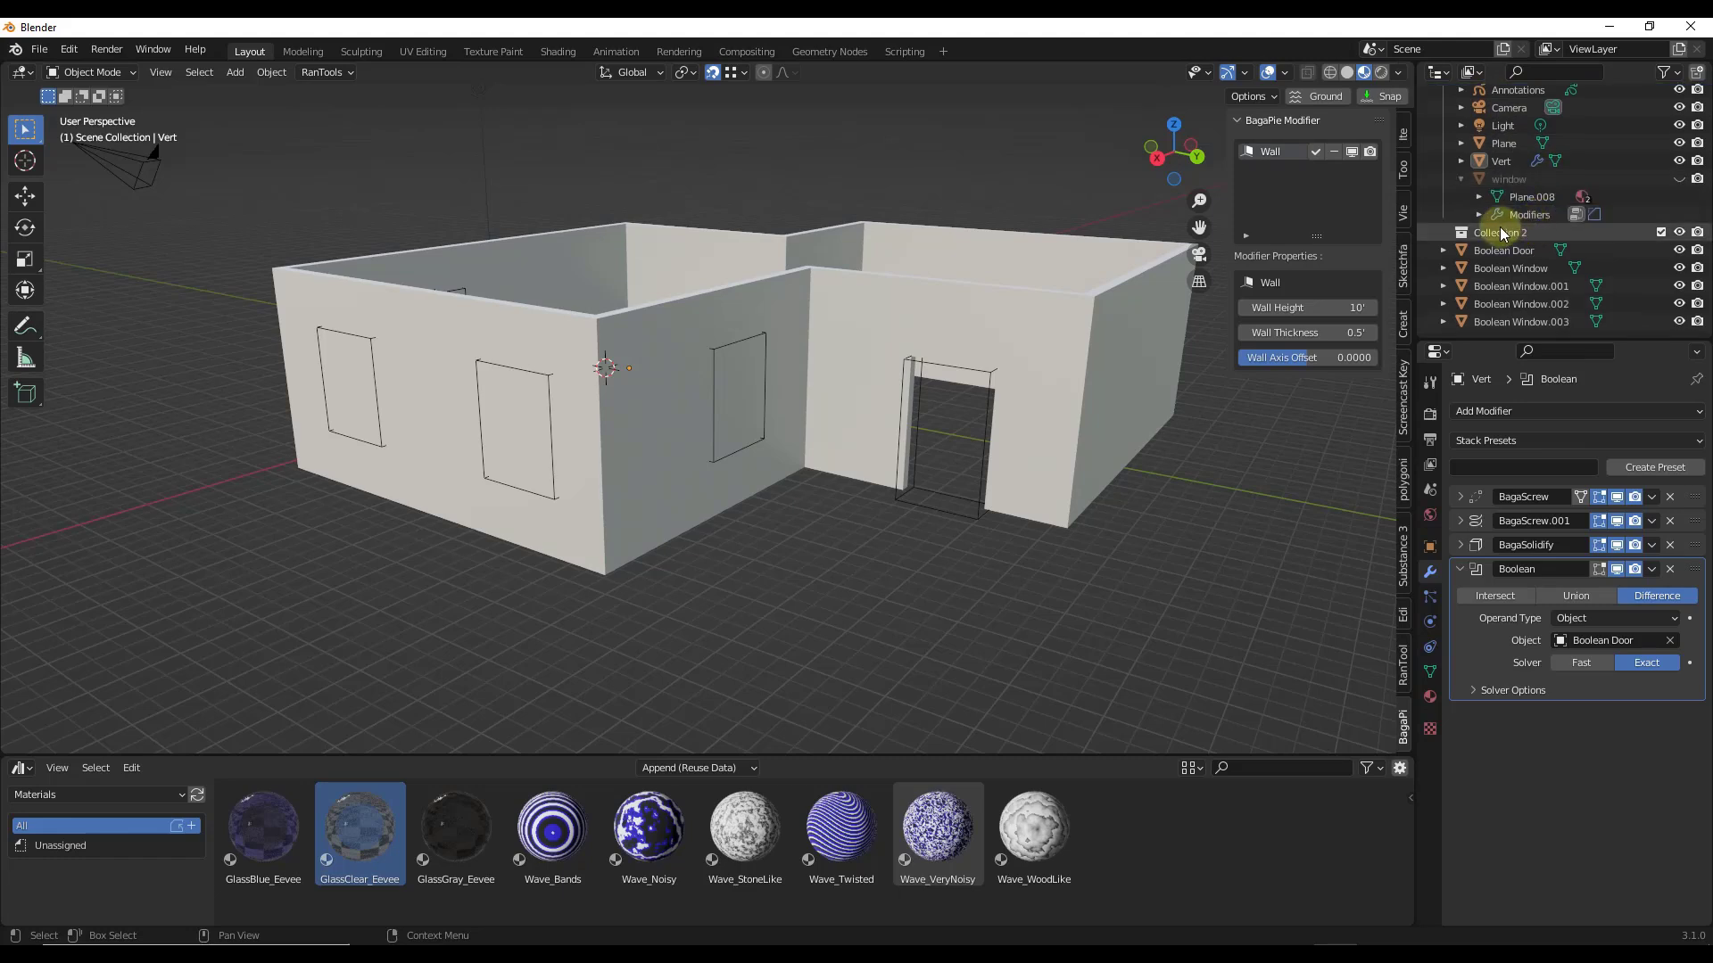
click(1500, 230)
double_click(1504, 230)
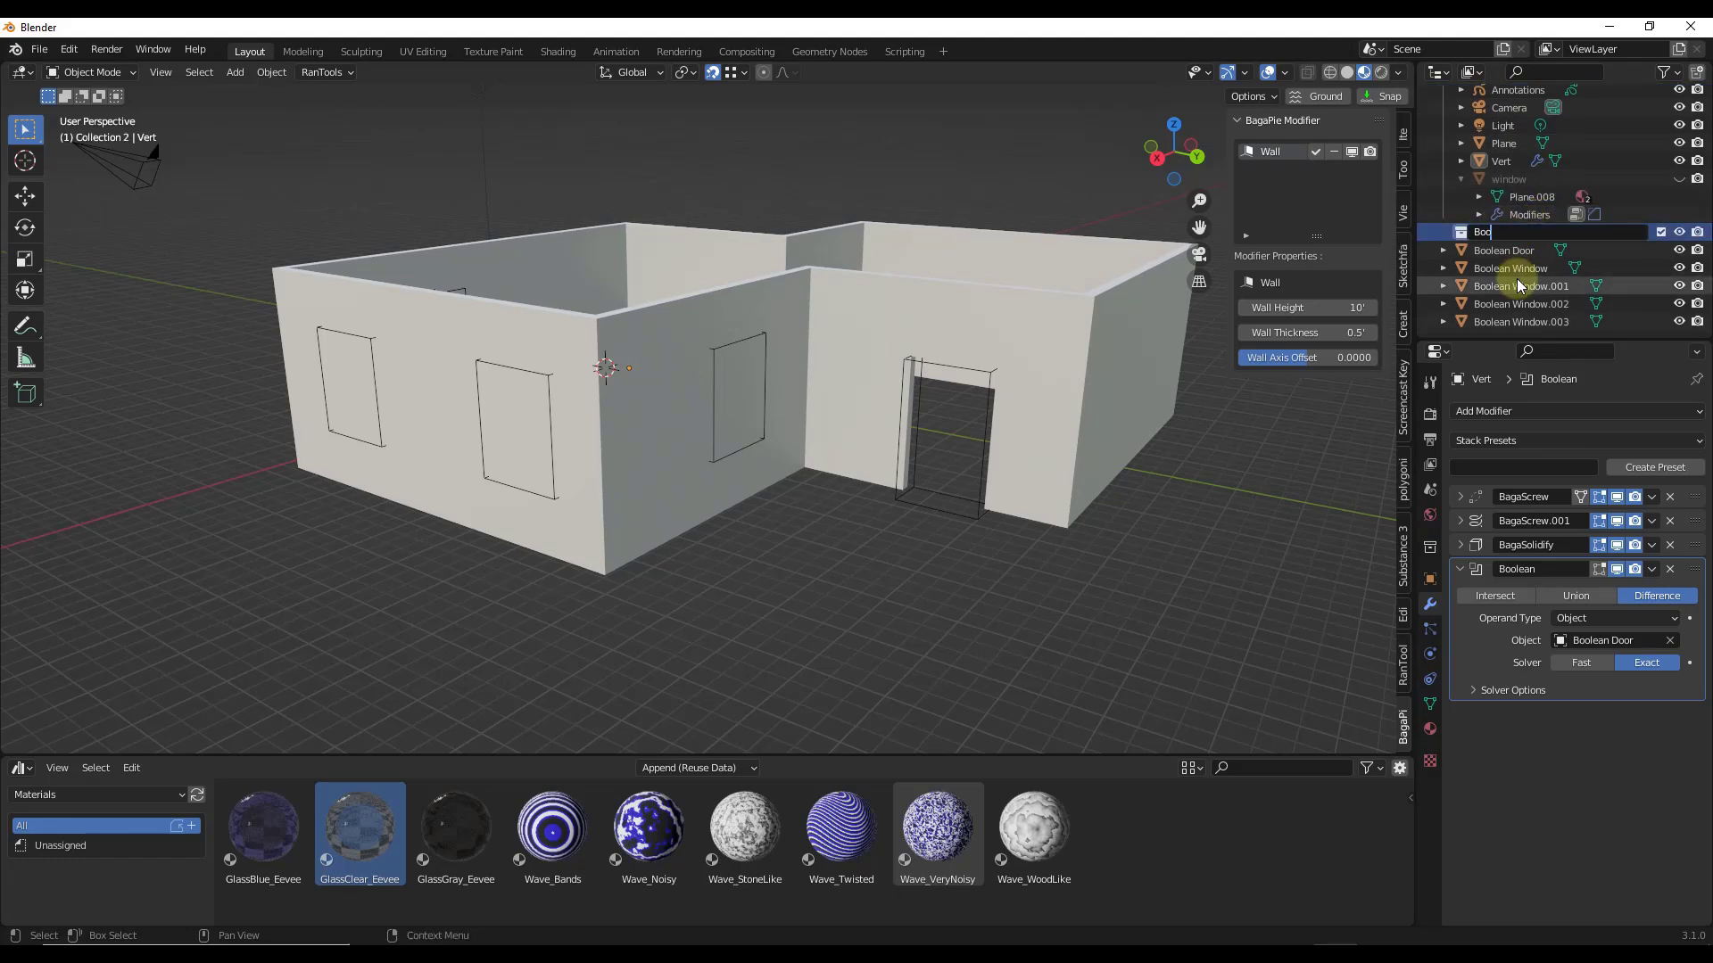
text(Booleans)
key(Return)
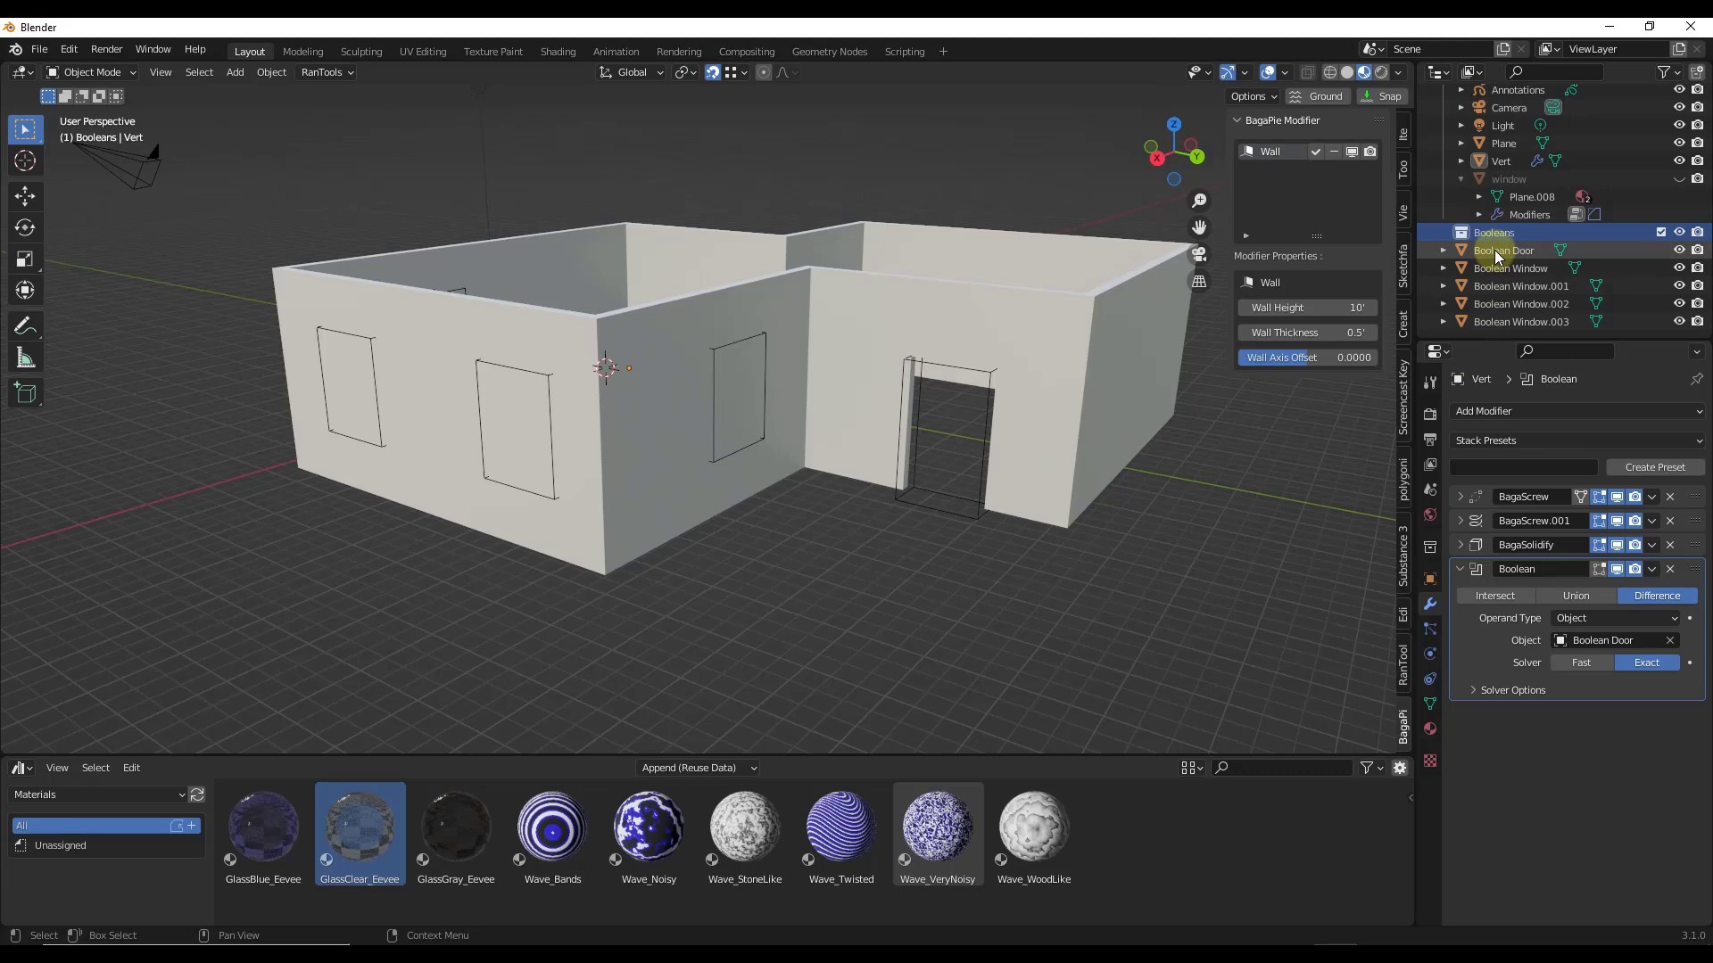
Move Boolean Door through Boolean Window.003 into the Booleans collection, then reselect the wall Vert
click(1495, 250)
shift+click(1506, 319)
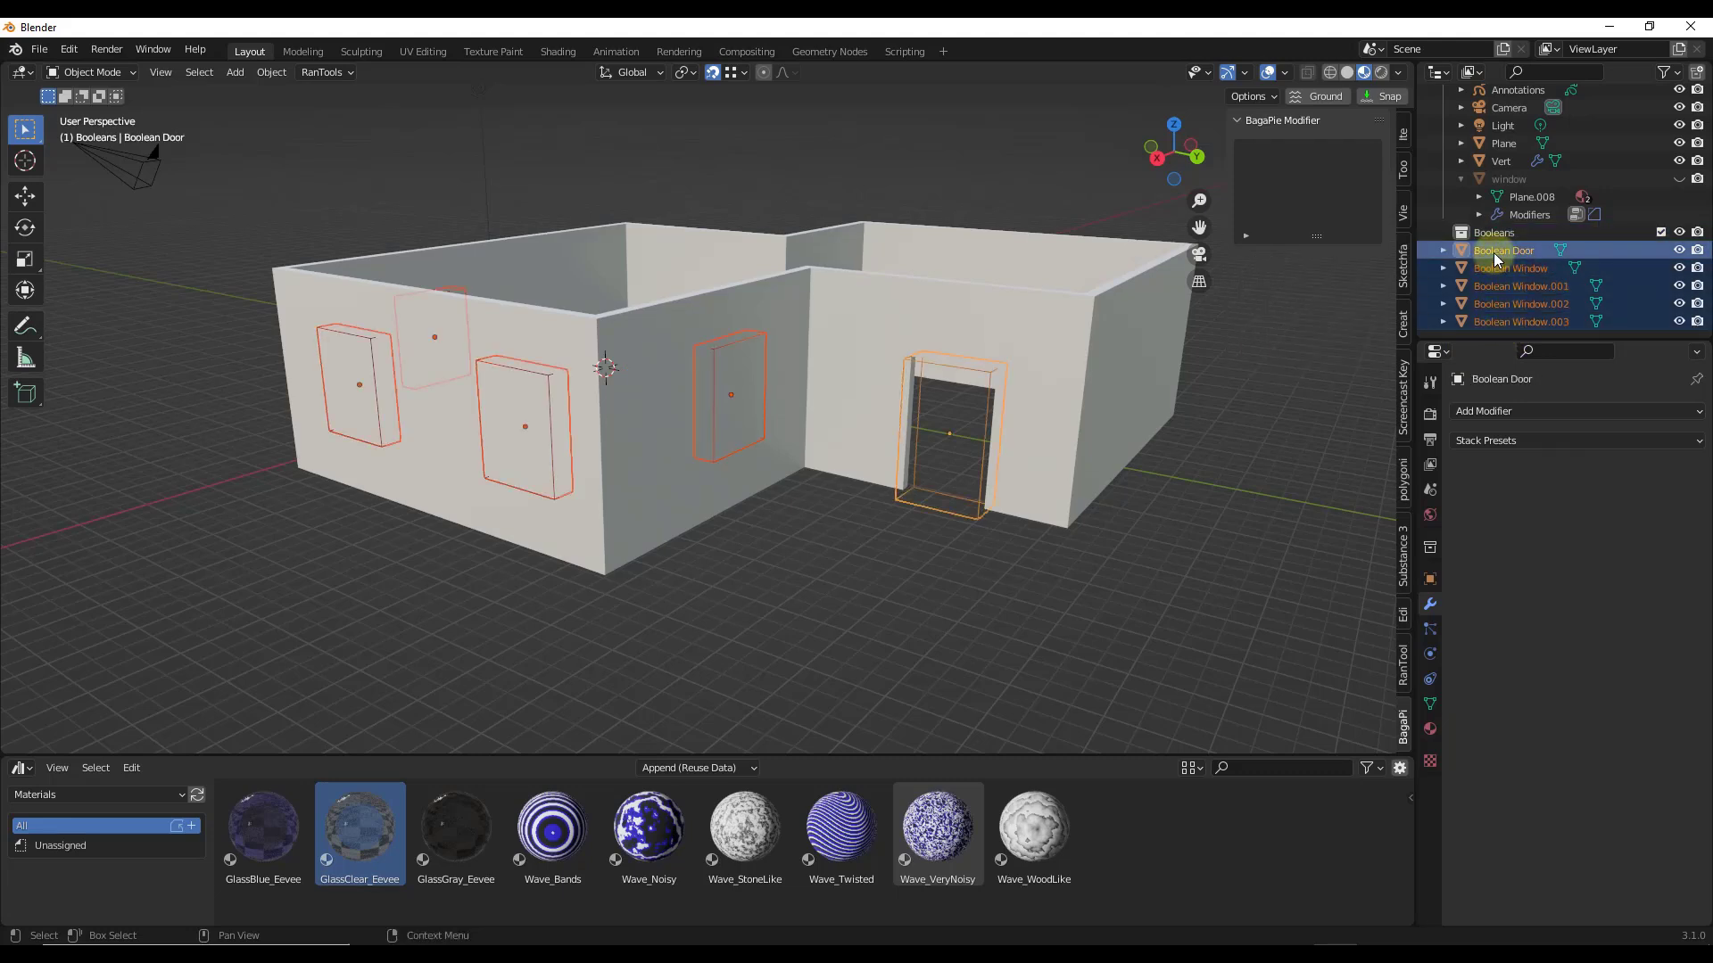
drag(1498, 253, 1491, 234)
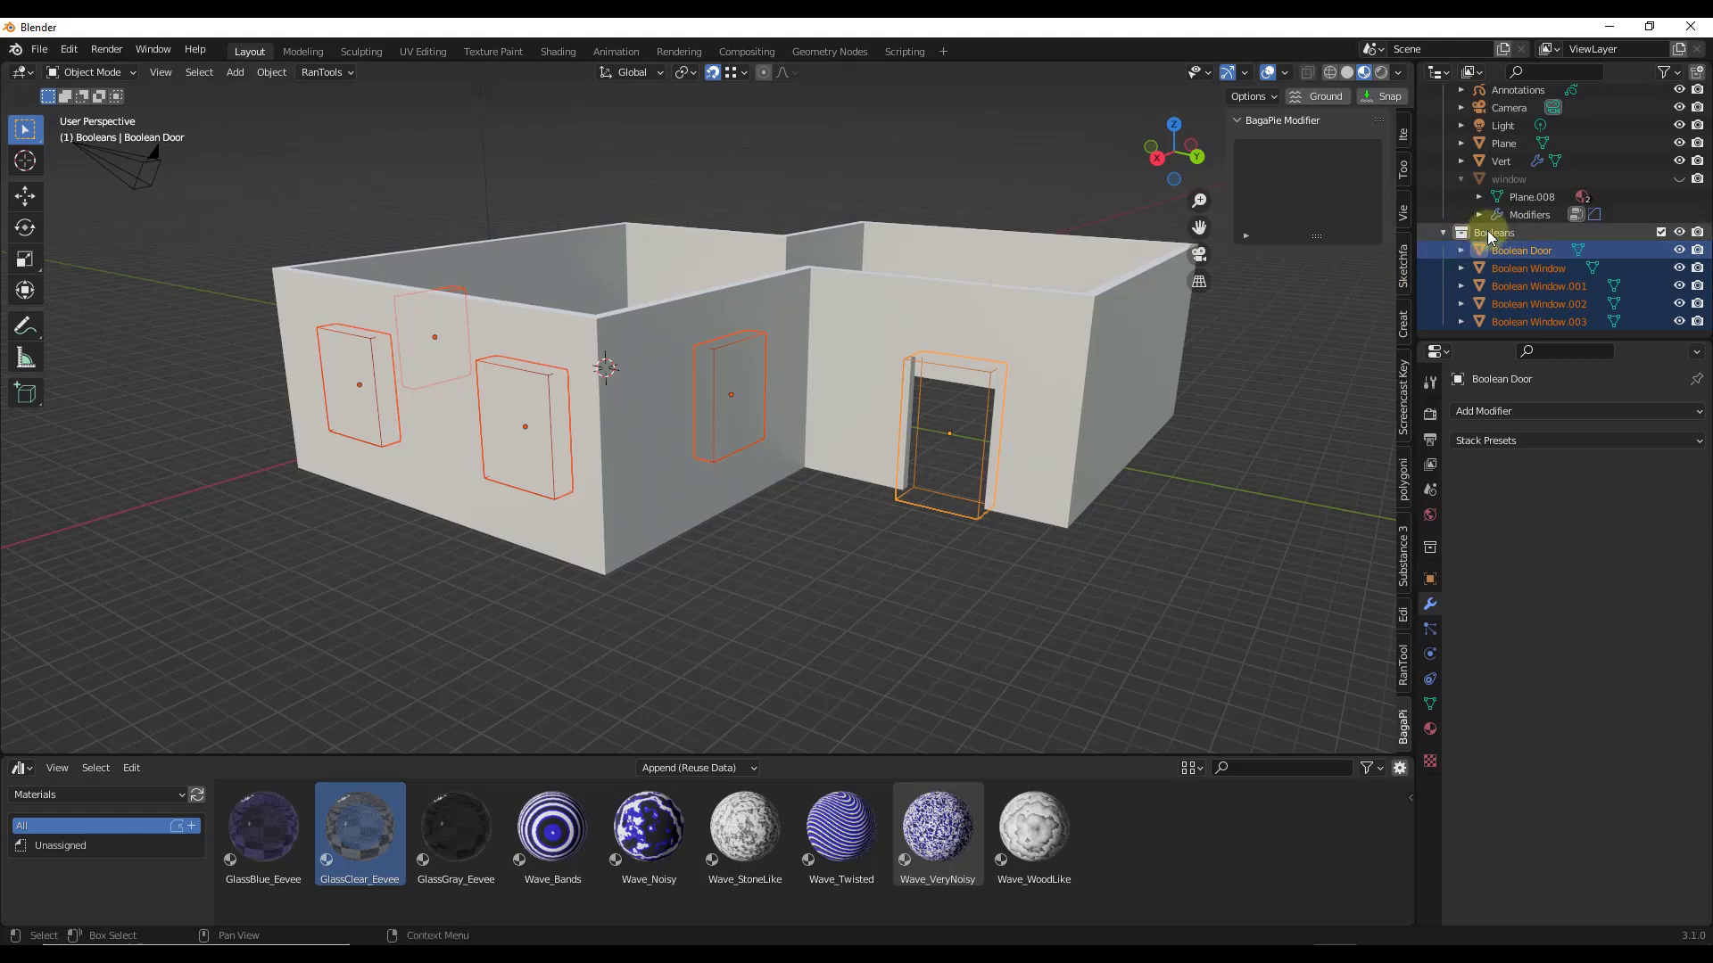
click(1223, 482)
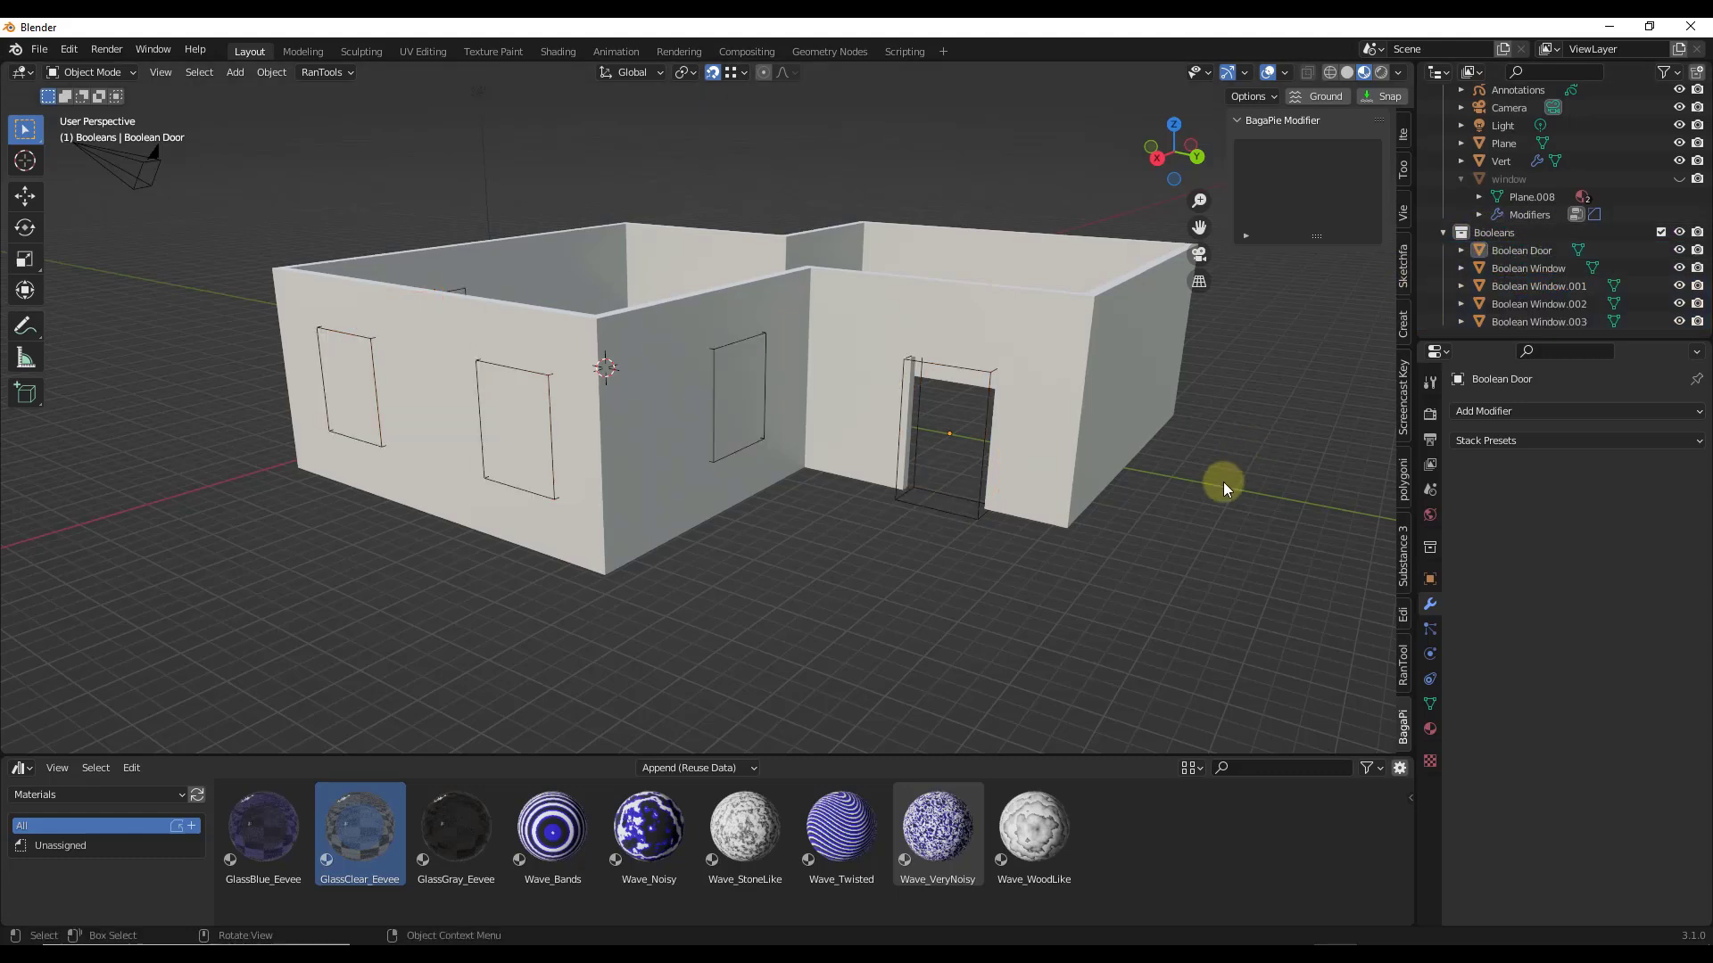
click(1108, 377)
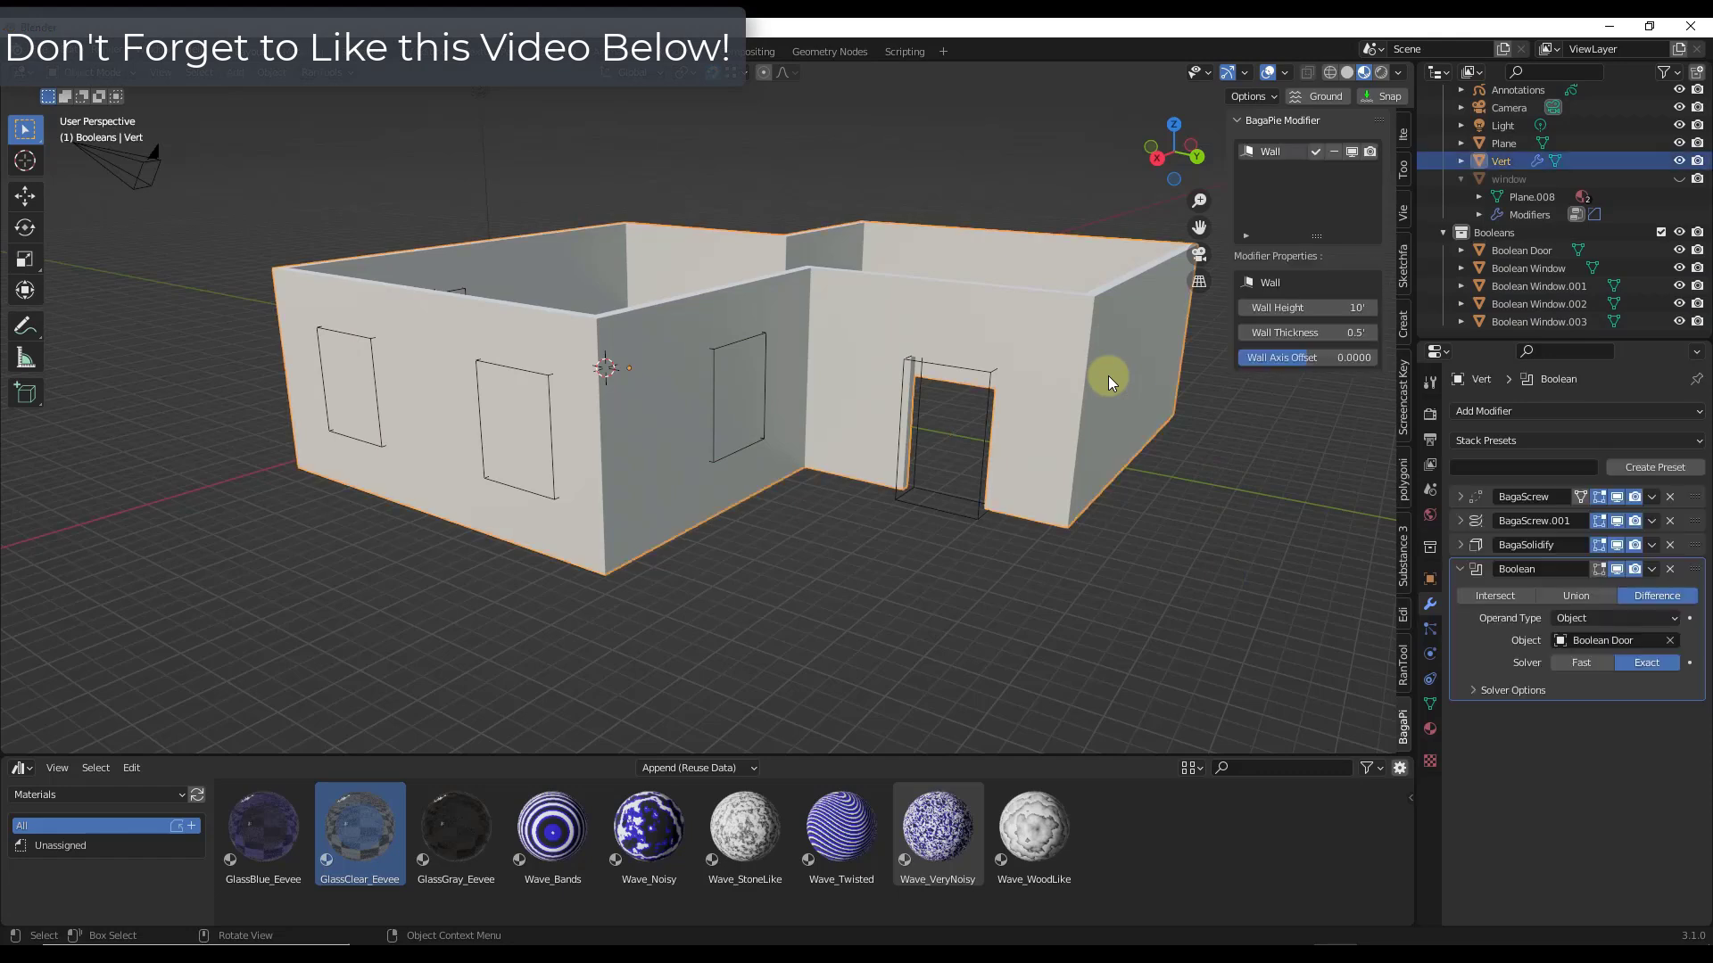
Replace Vert's Boolean with a new one whose Operand Type is Collection set to Booleans
click(1669, 569)
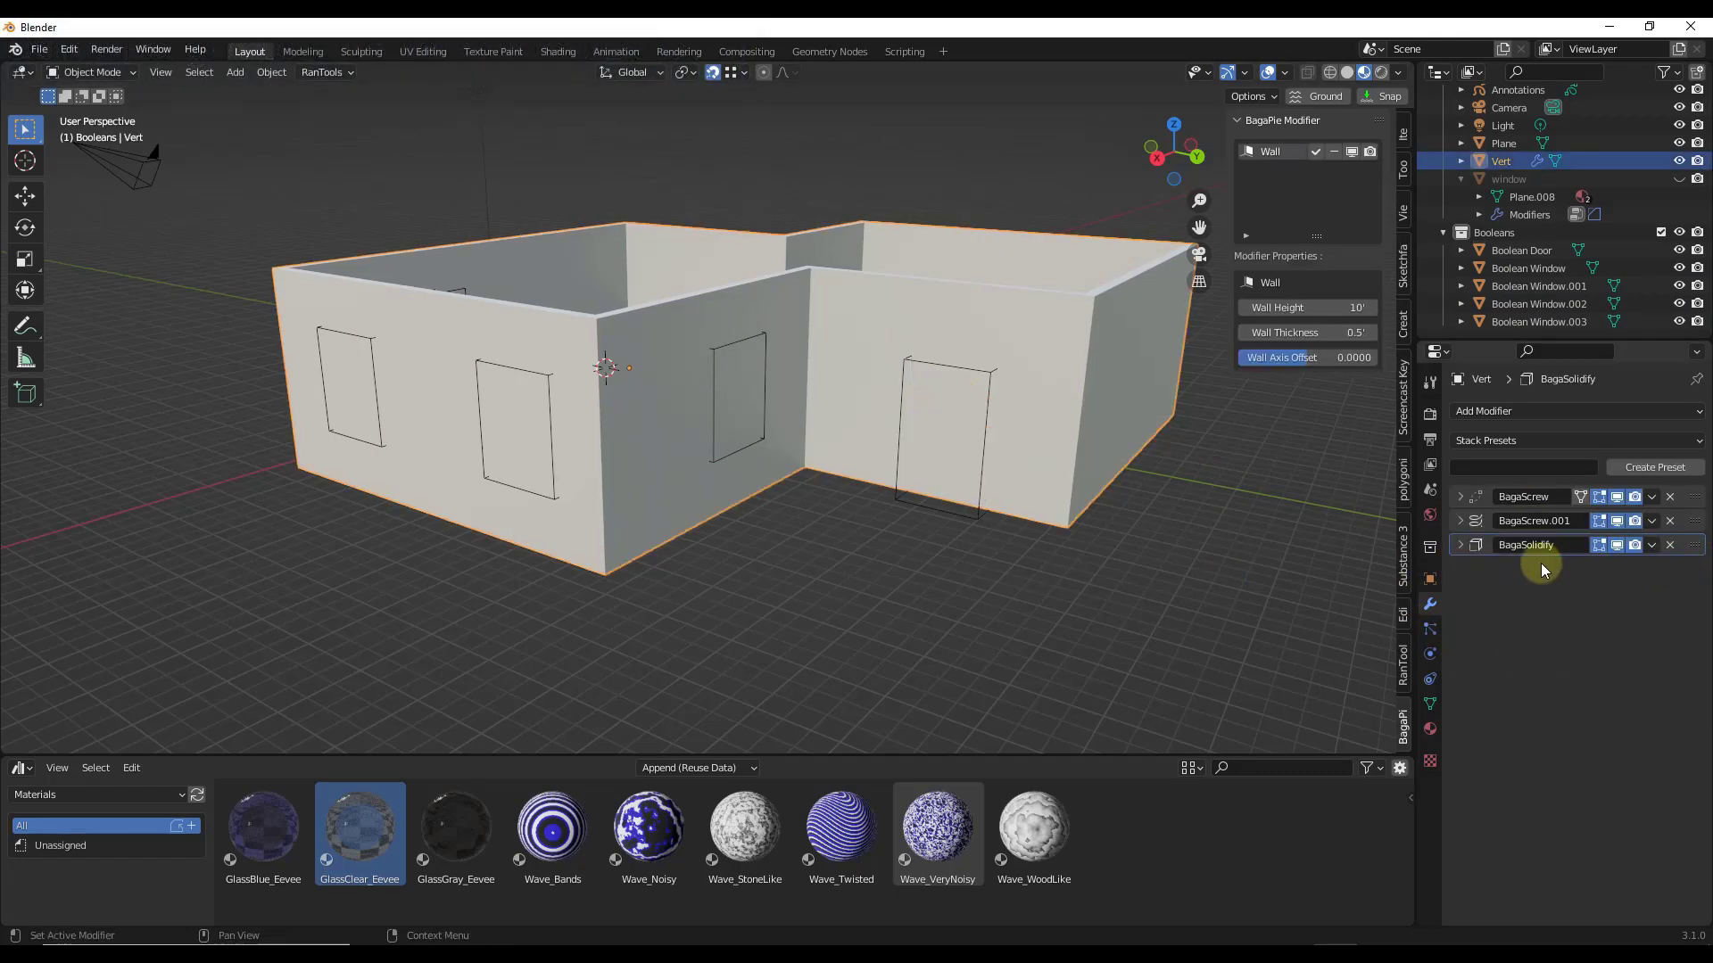
click(1478, 413)
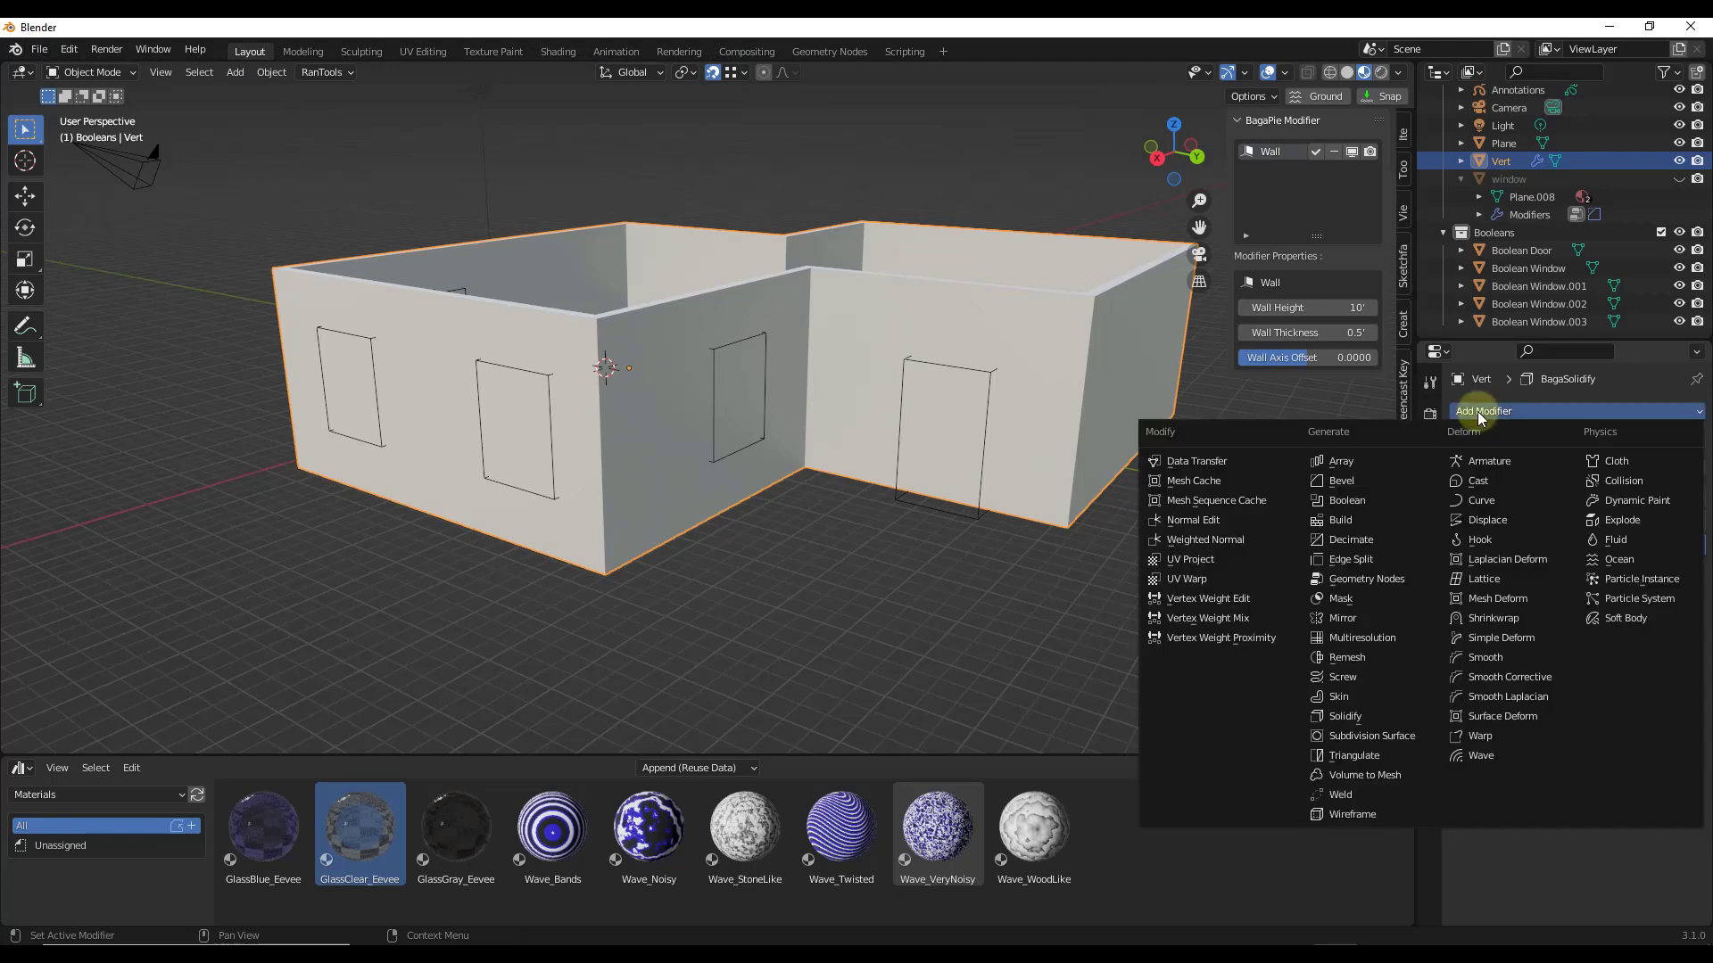
click(1362, 505)
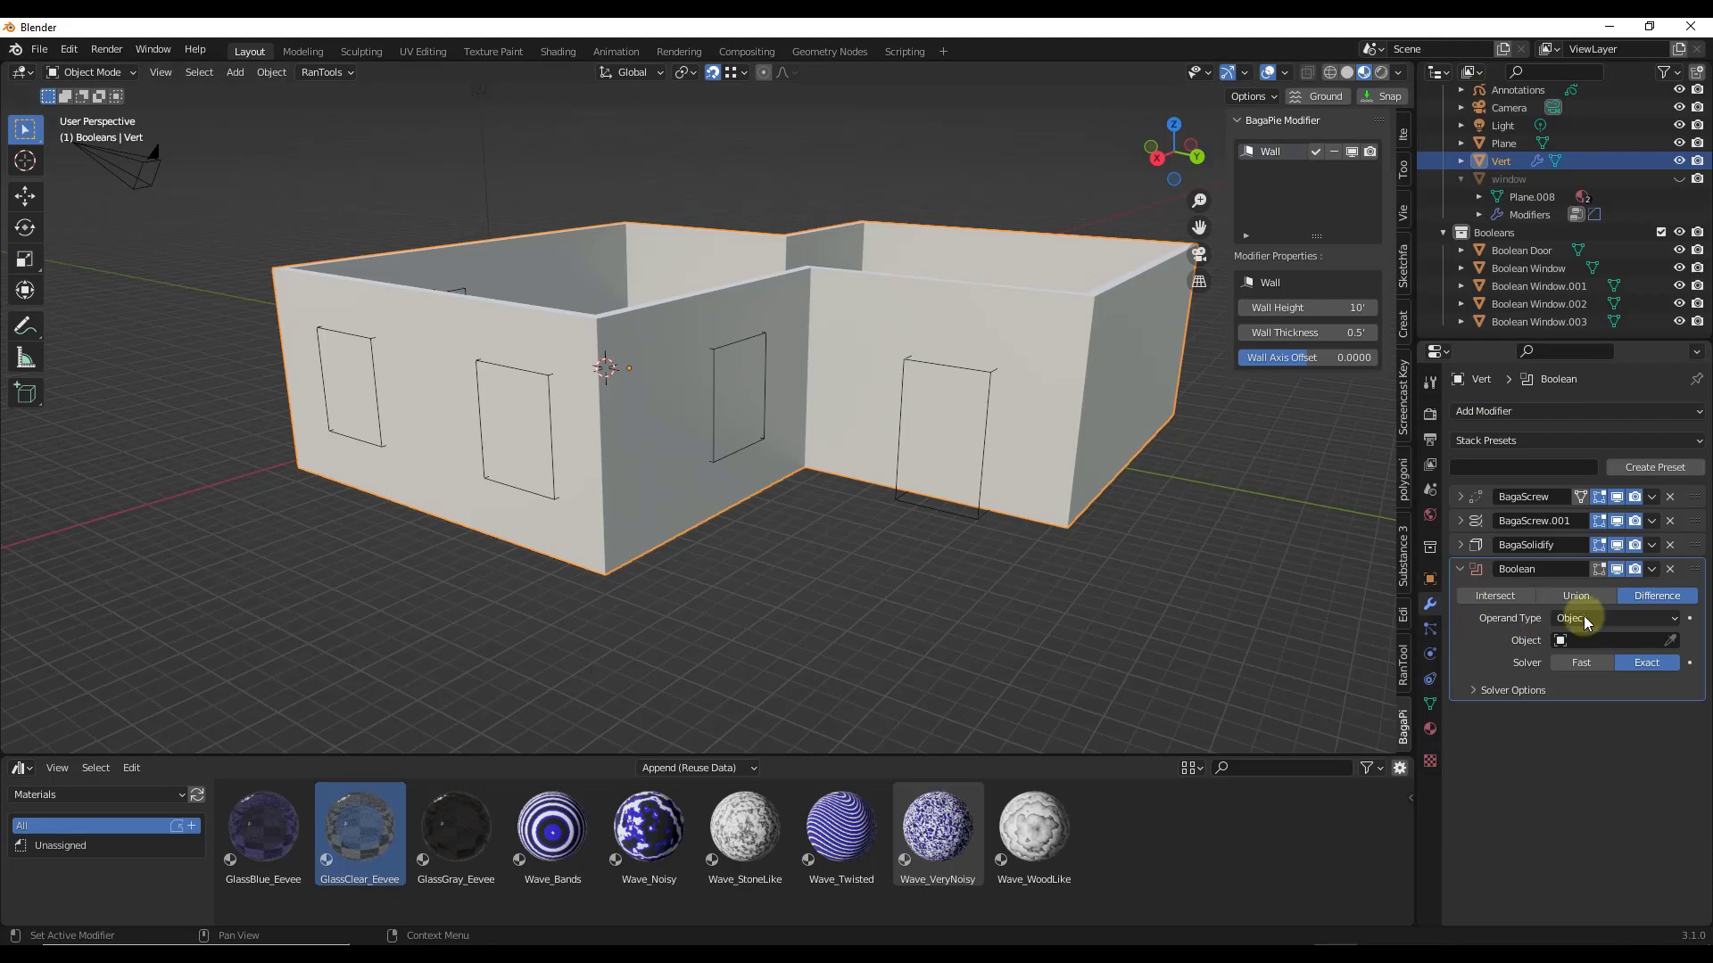
click(1619, 618)
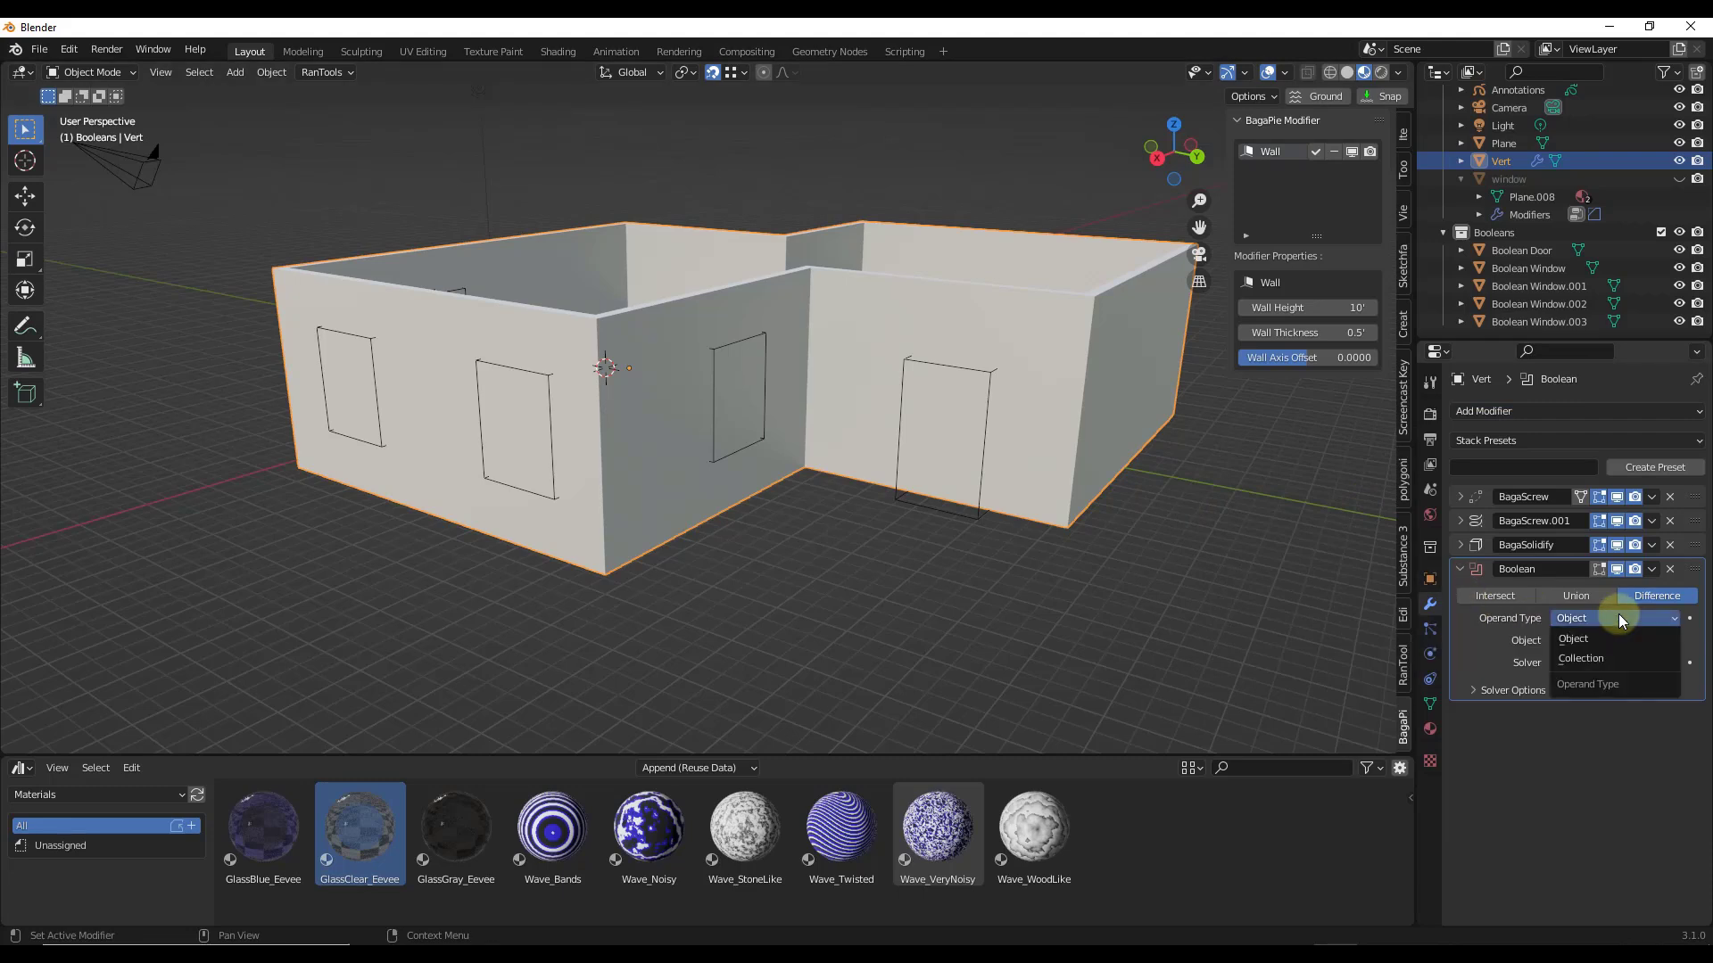
click(1599, 660)
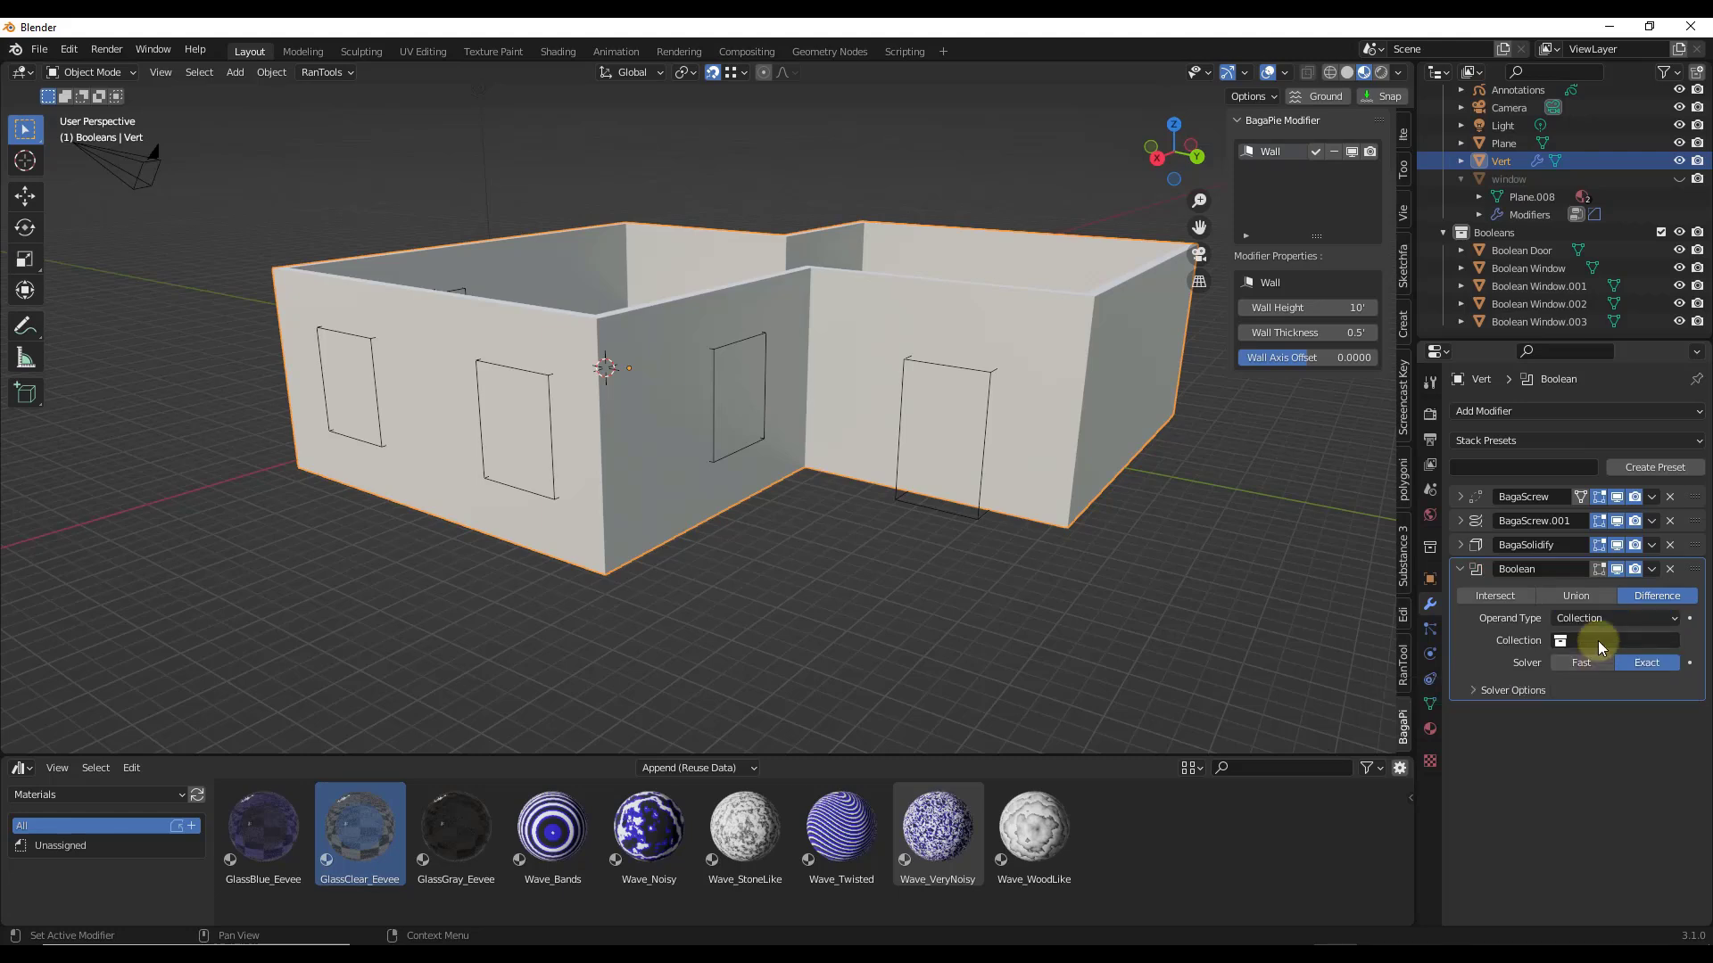
click(1600, 642)
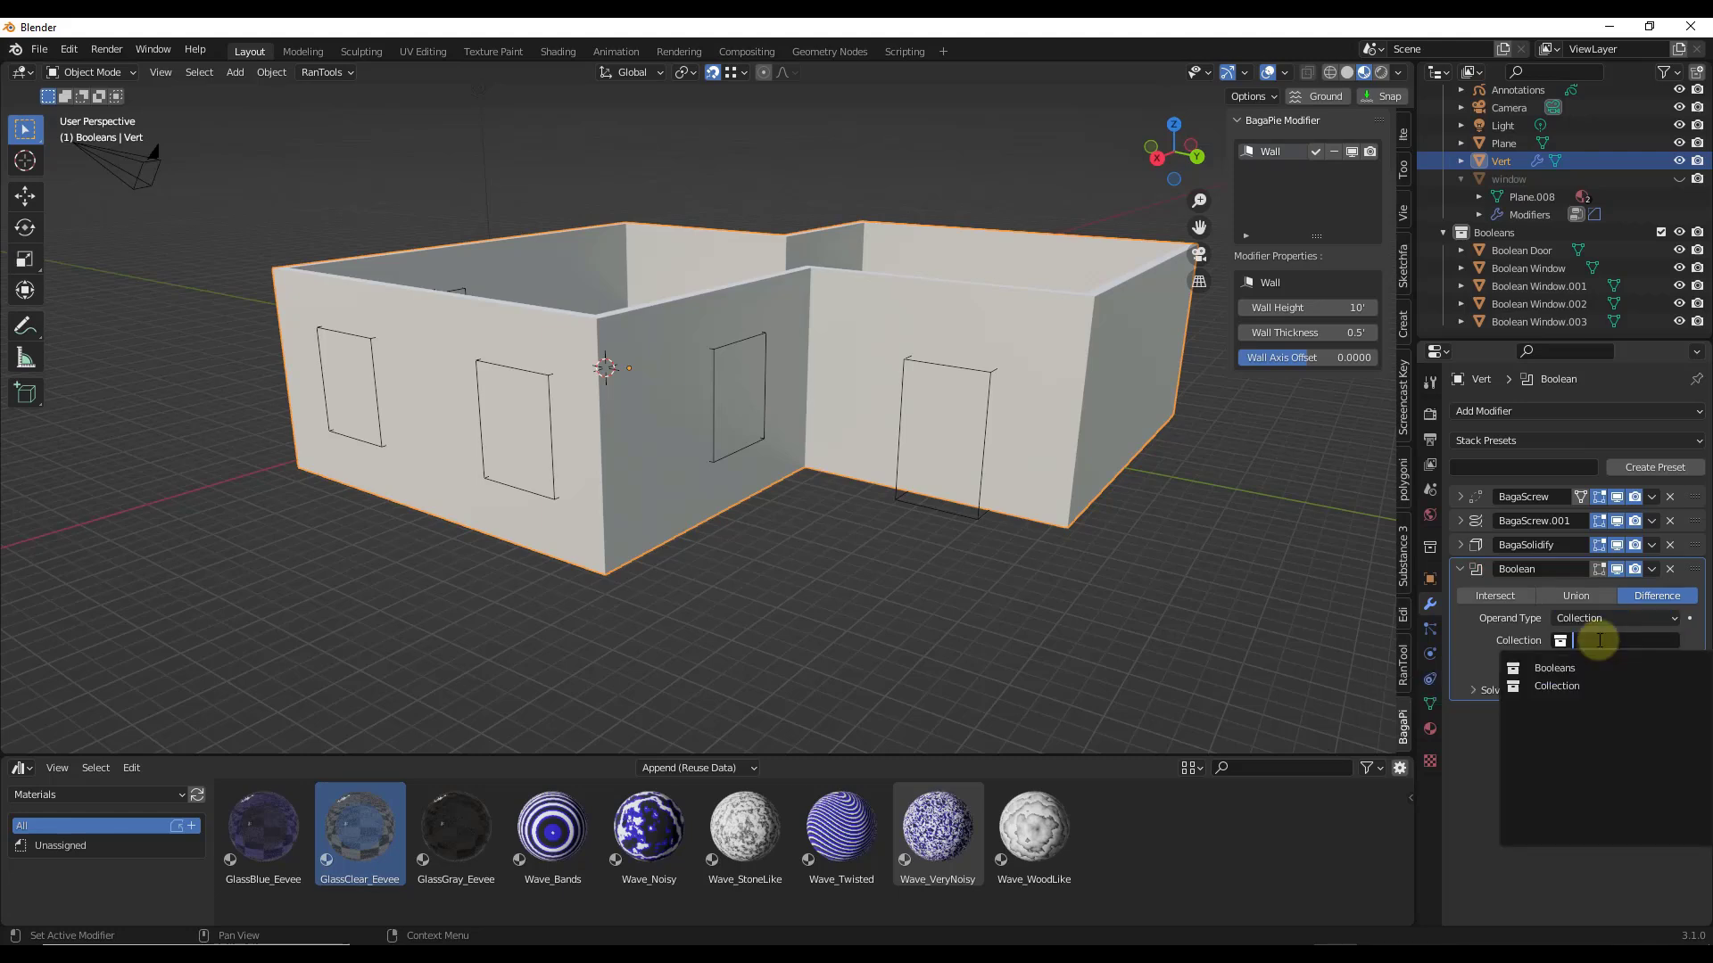
click(1580, 668)
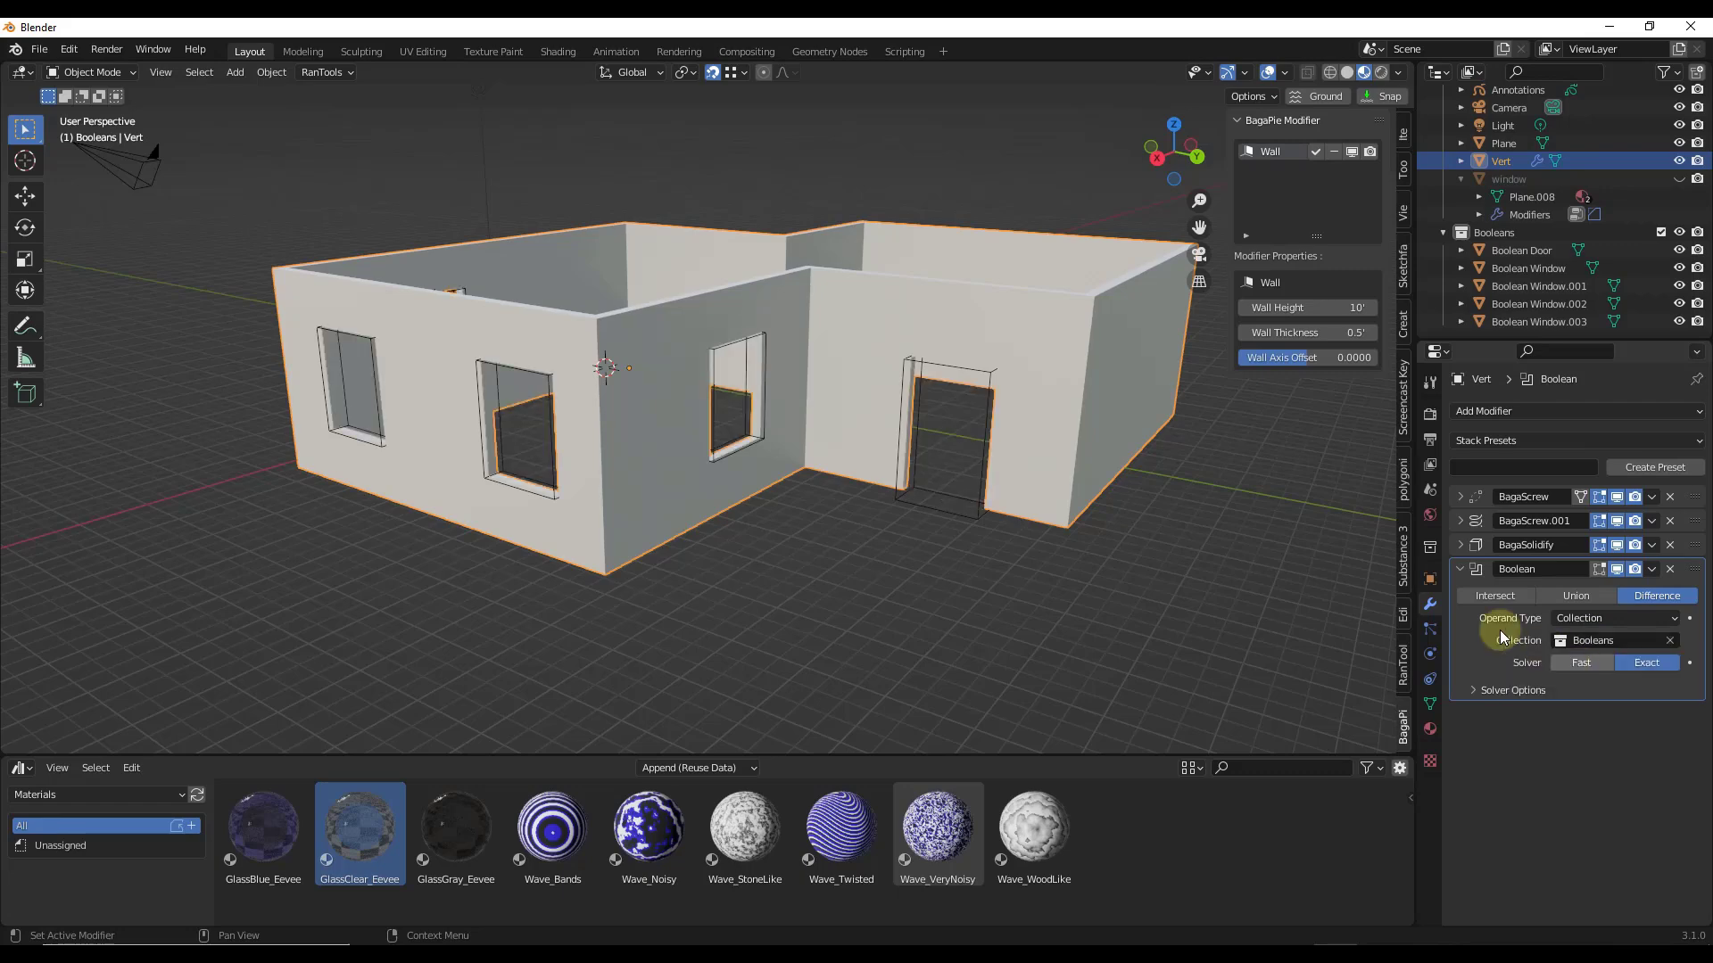
click(1269, 587)
middle_drag(1268, 586, 963, 500)
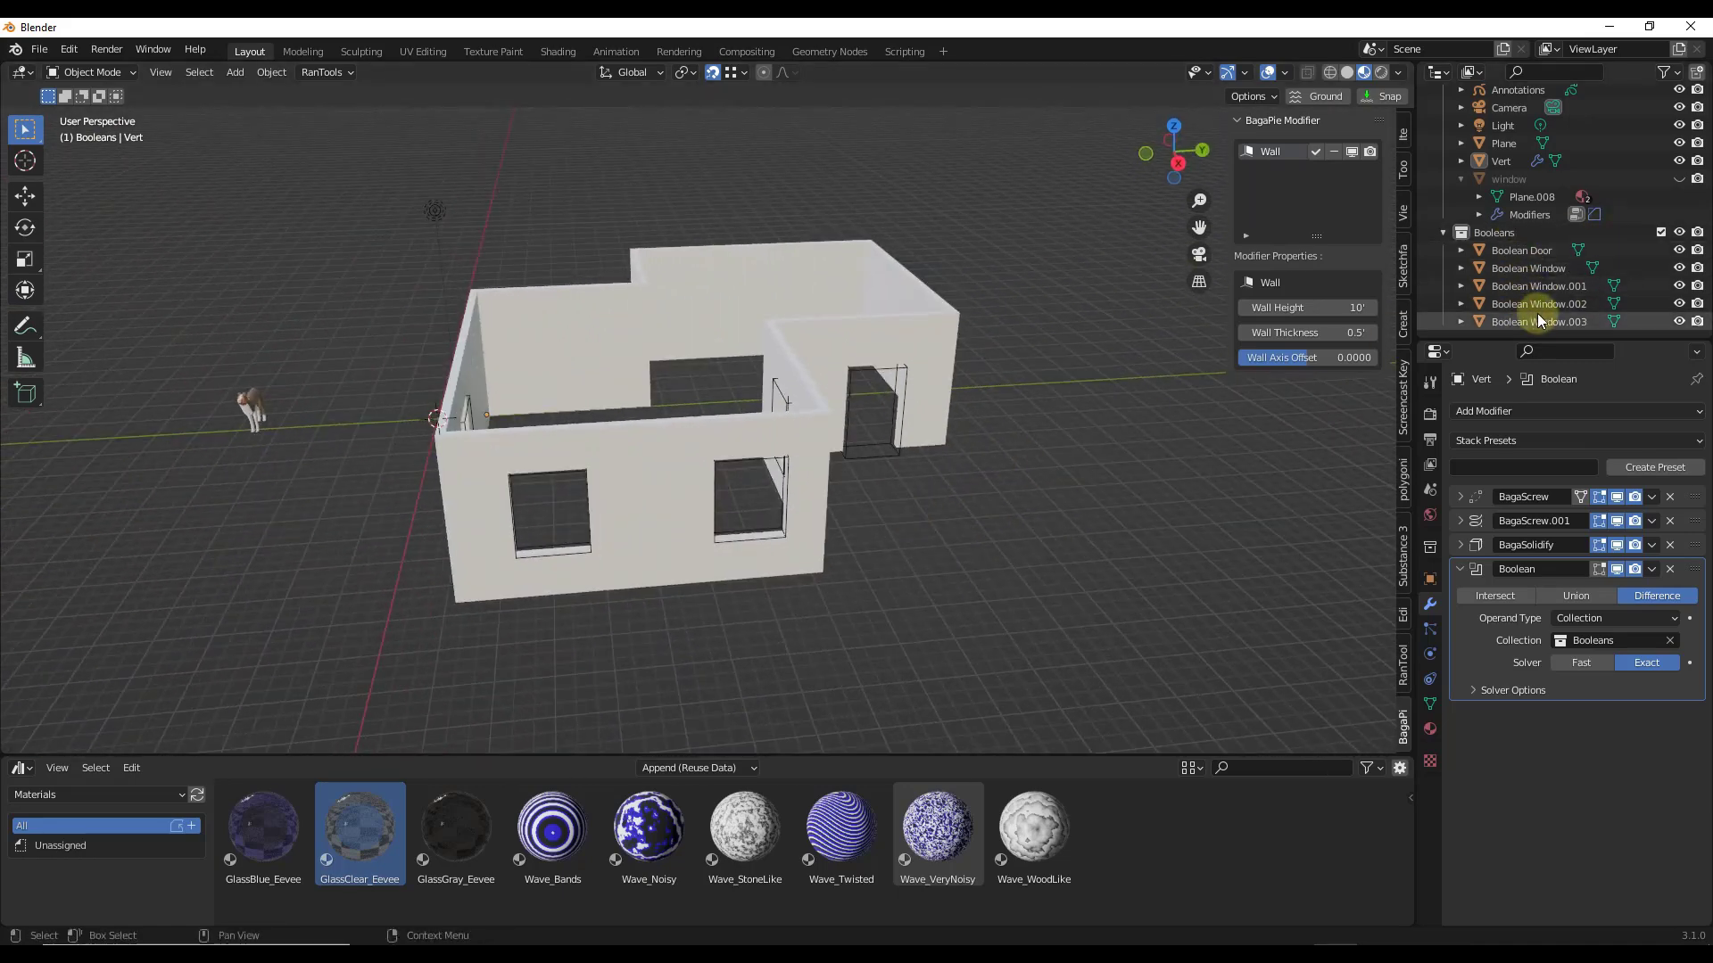
Duplicate Boolean Window.002 and slide the copy along X to cut an extra window
scroll(555, 632, down, 3)
middle_drag(555, 632, 592, 554)
scroll(419, 508, up, 5)
click(446, 494)
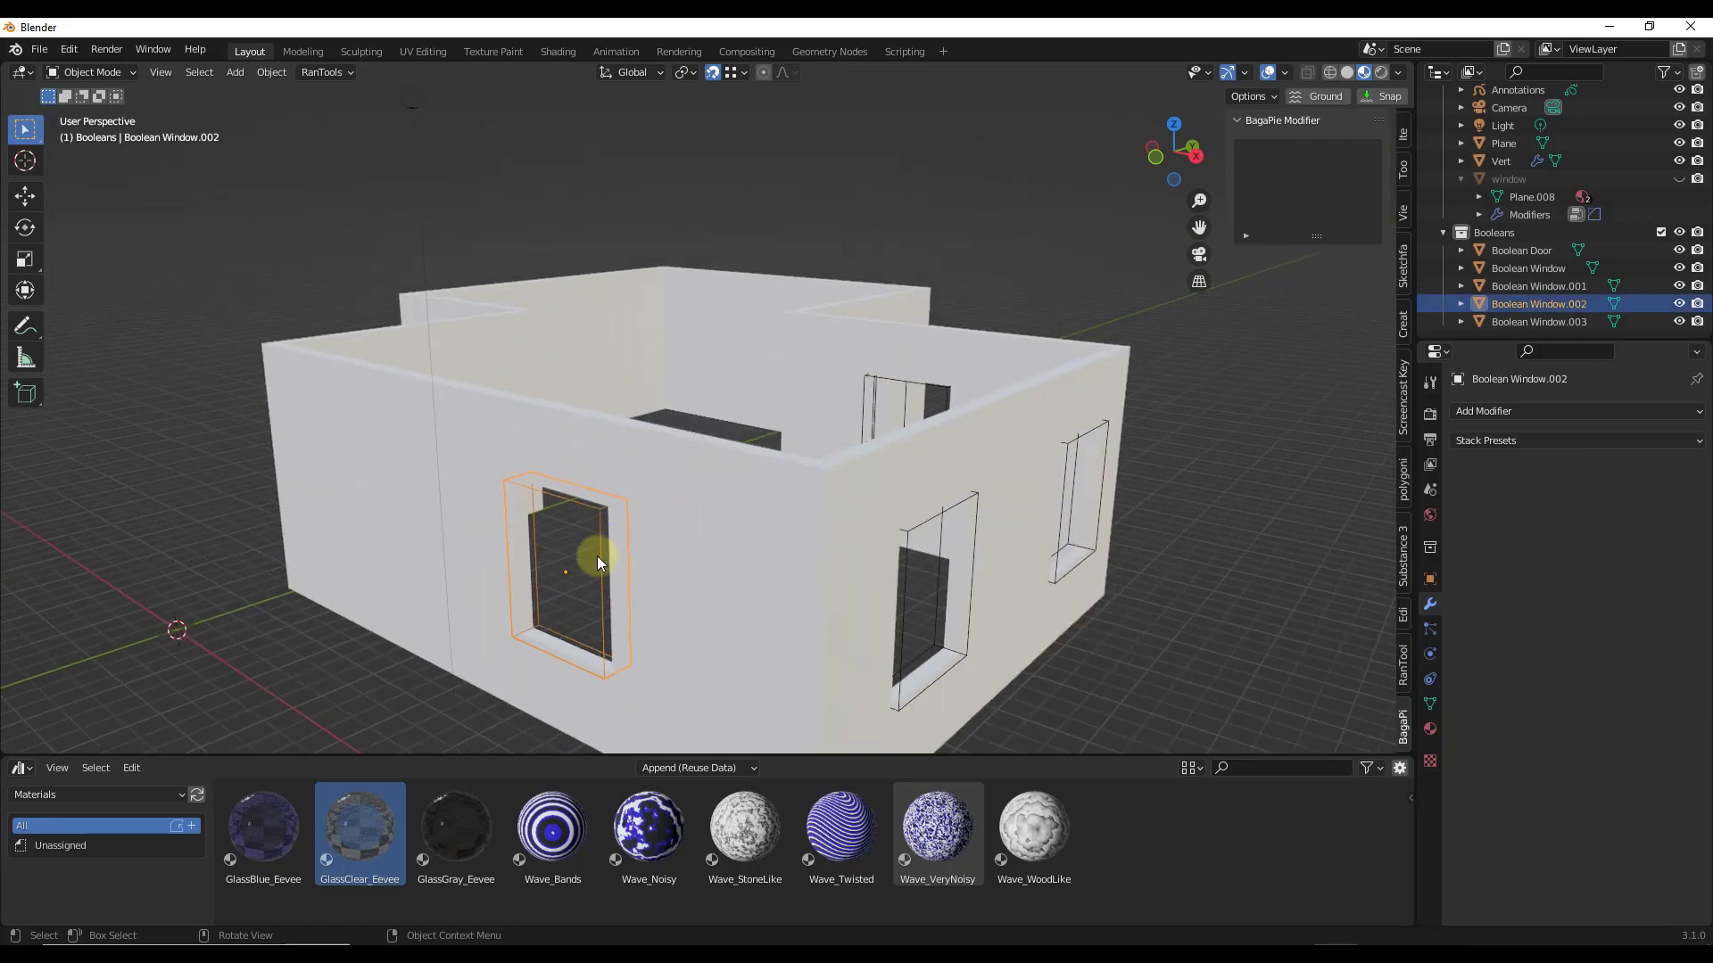
key(shift+d)
key(y)
key(x)
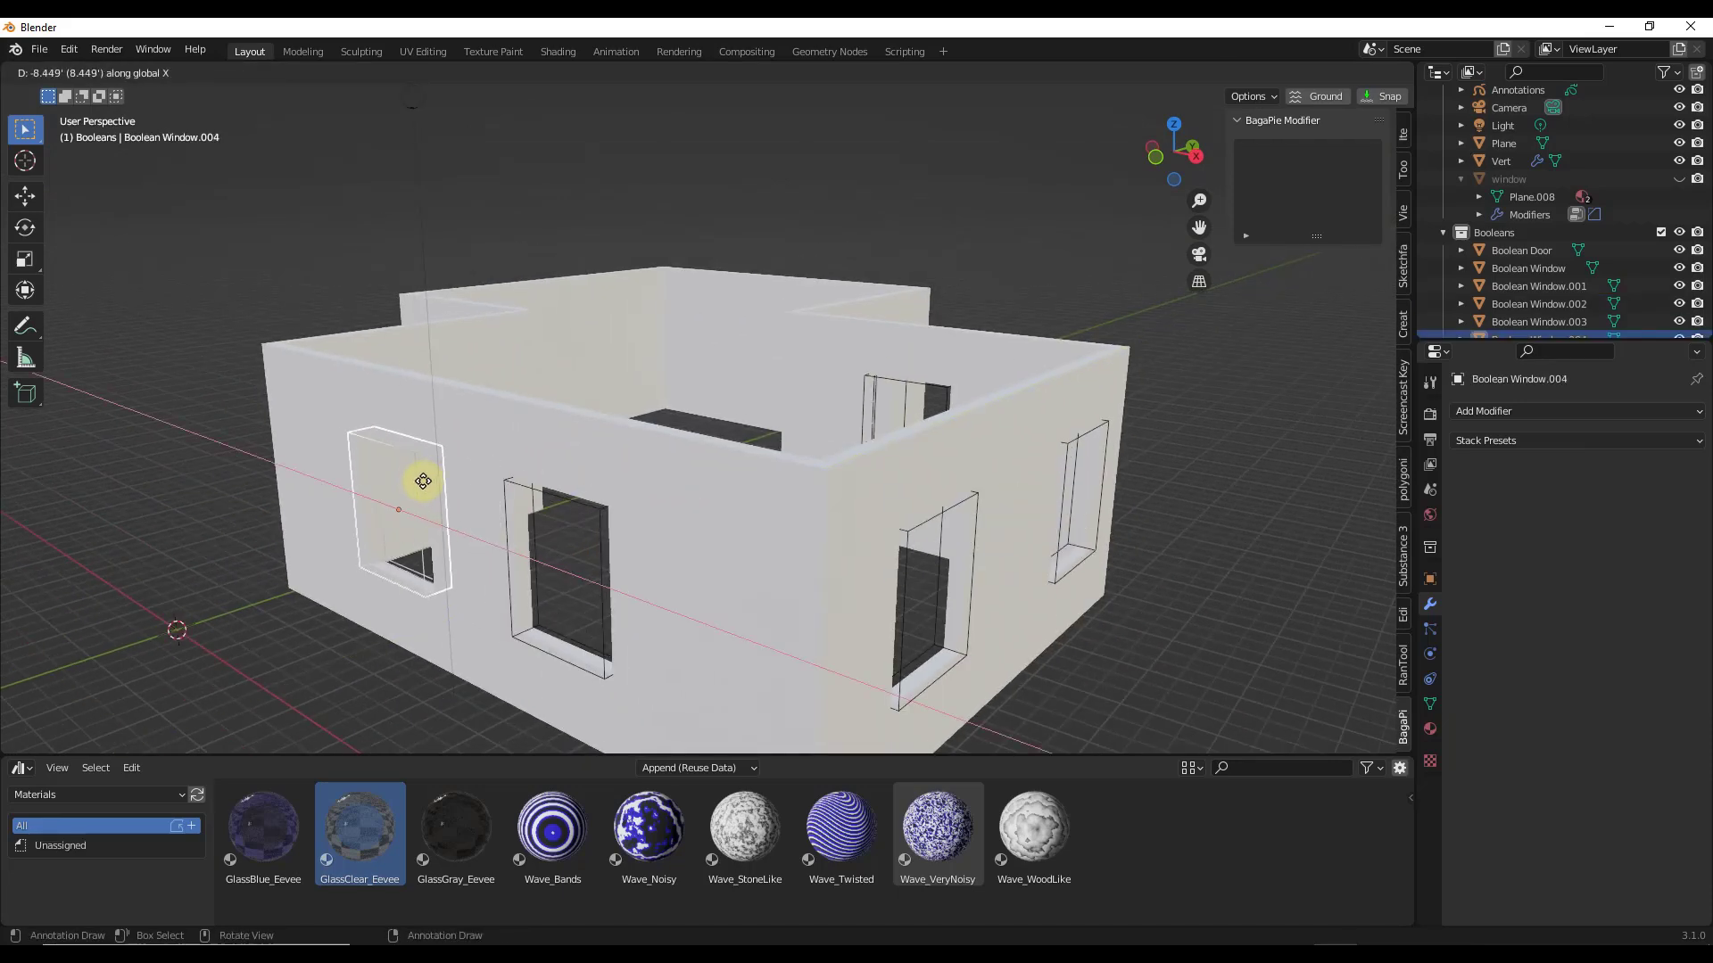
click(407, 473)
Orbit and zoom around the house to inspect the new window opening from the front
middle_drag(428, 508, 316, 479)
scroll(315, 479, up, 3)
scroll(316, 479, down, 6)
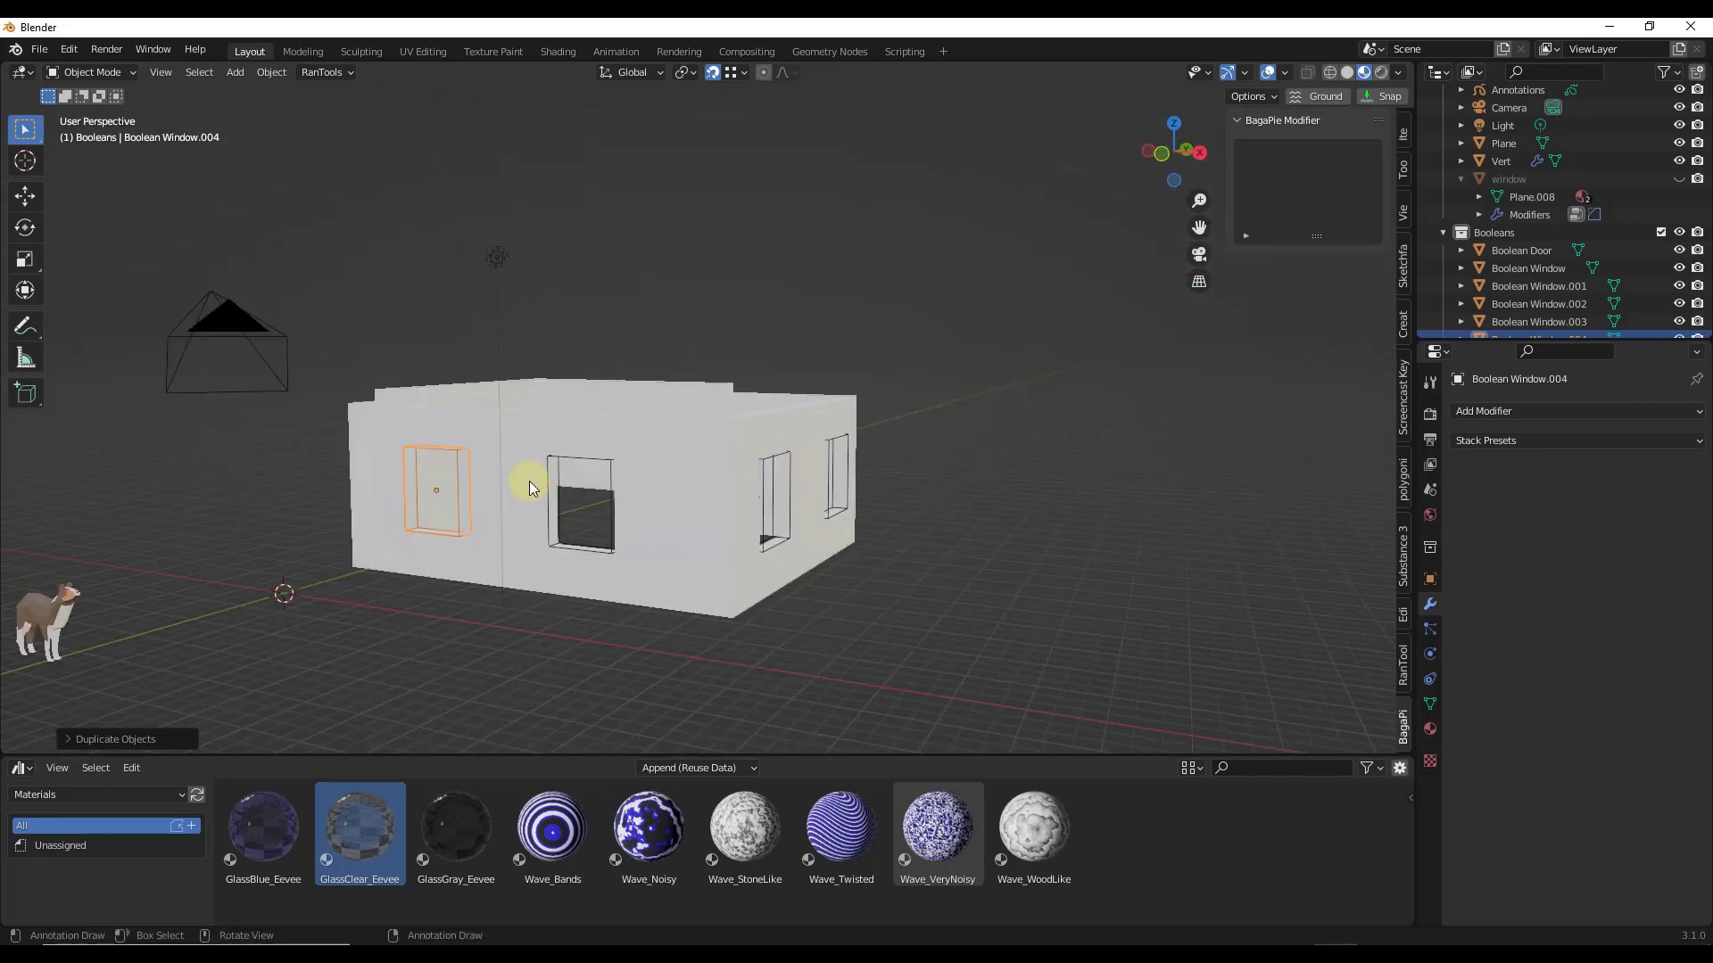
middle_drag(528, 480, 606, 515)
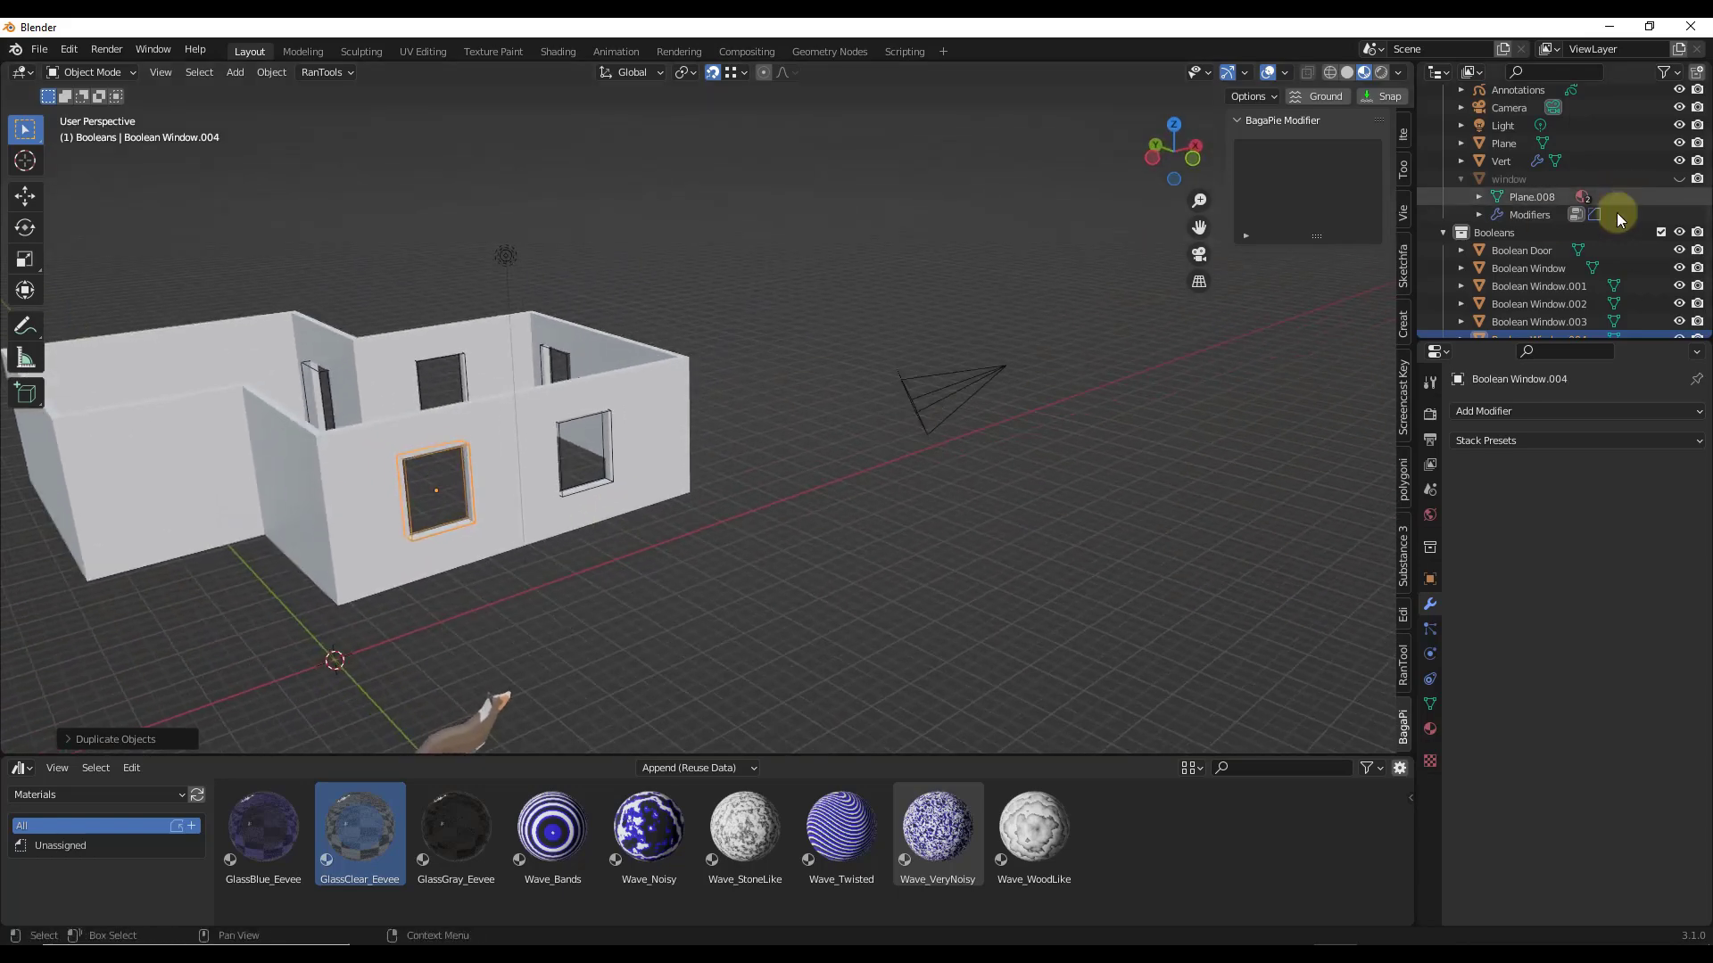
scroll(1616, 212, down, 1)
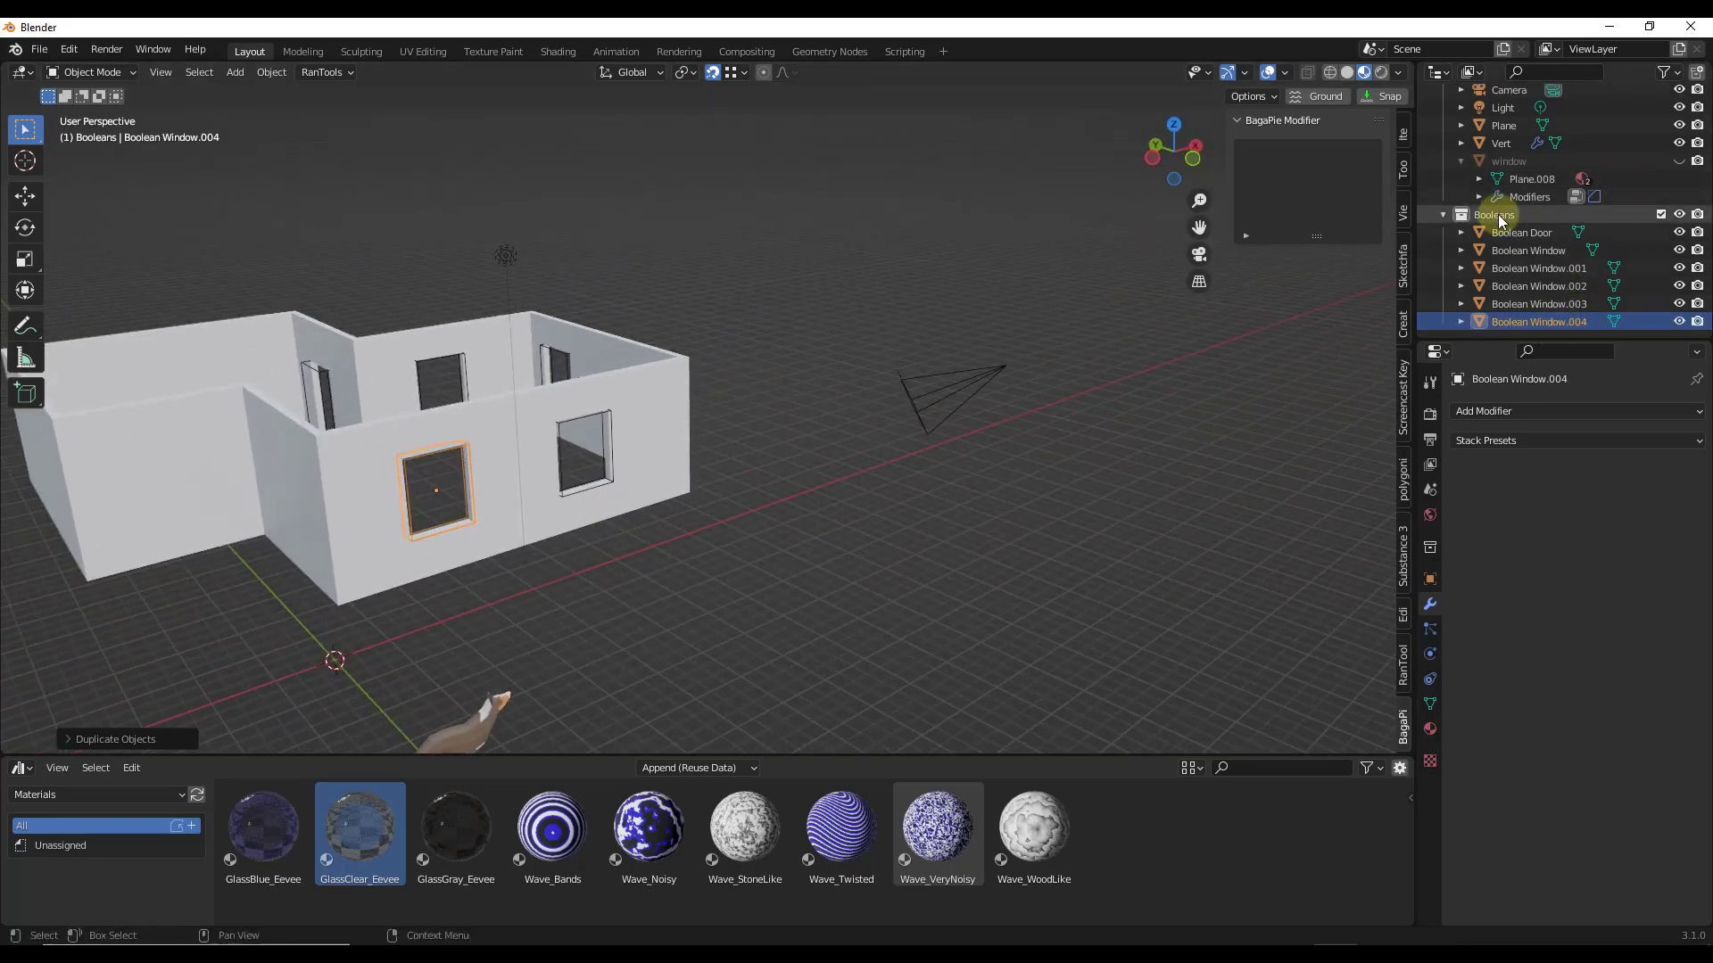
middle_drag(1165, 380, 886, 420)
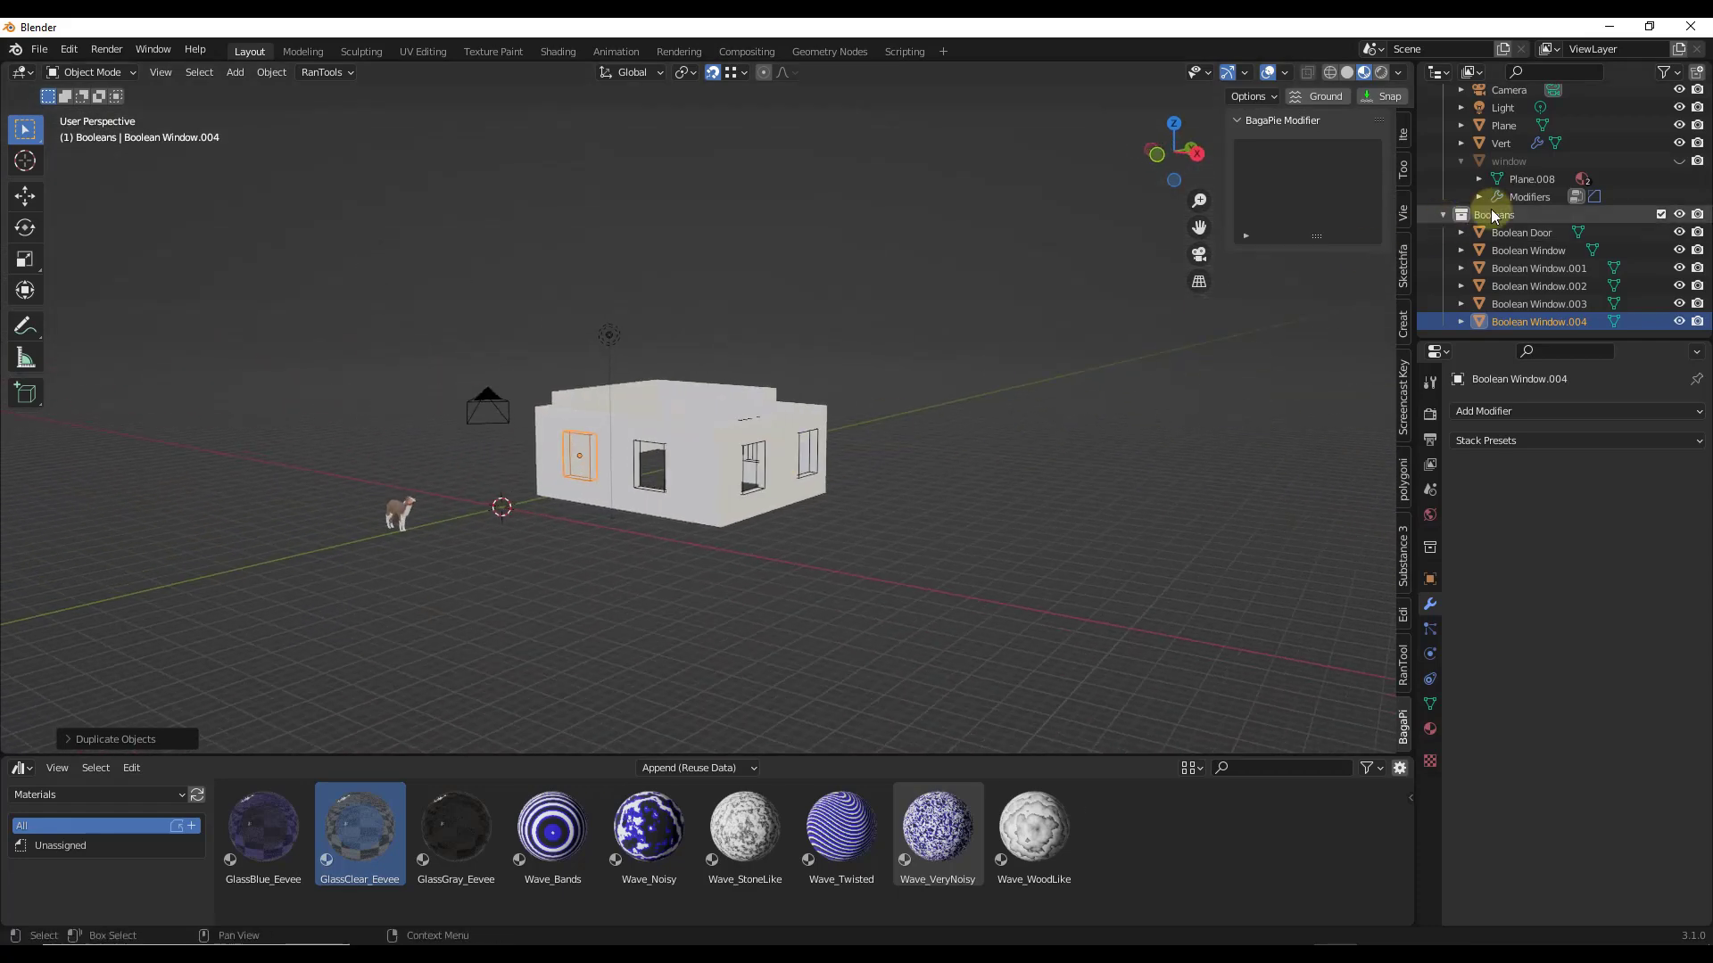
Unhide the wooden window model and select it
click(1679, 161)
scroll(799, 484, up, 5)
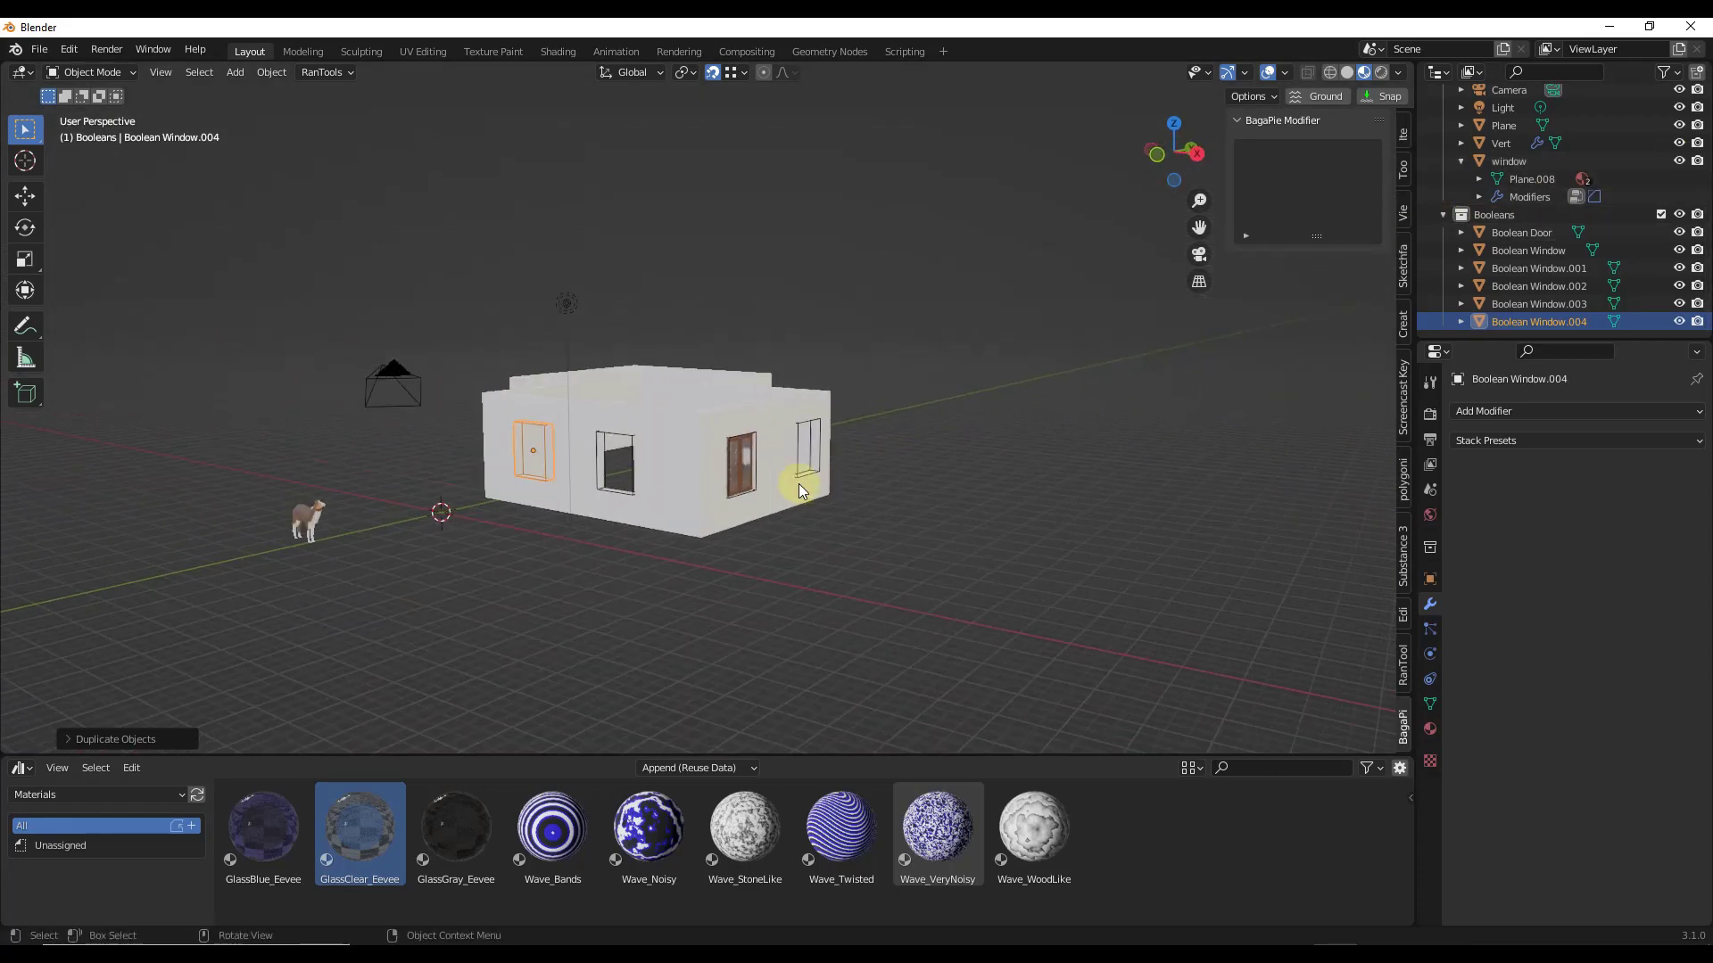
scroll(723, 446, up, 2)
click(728, 442)
scroll(802, 483, up, 4)
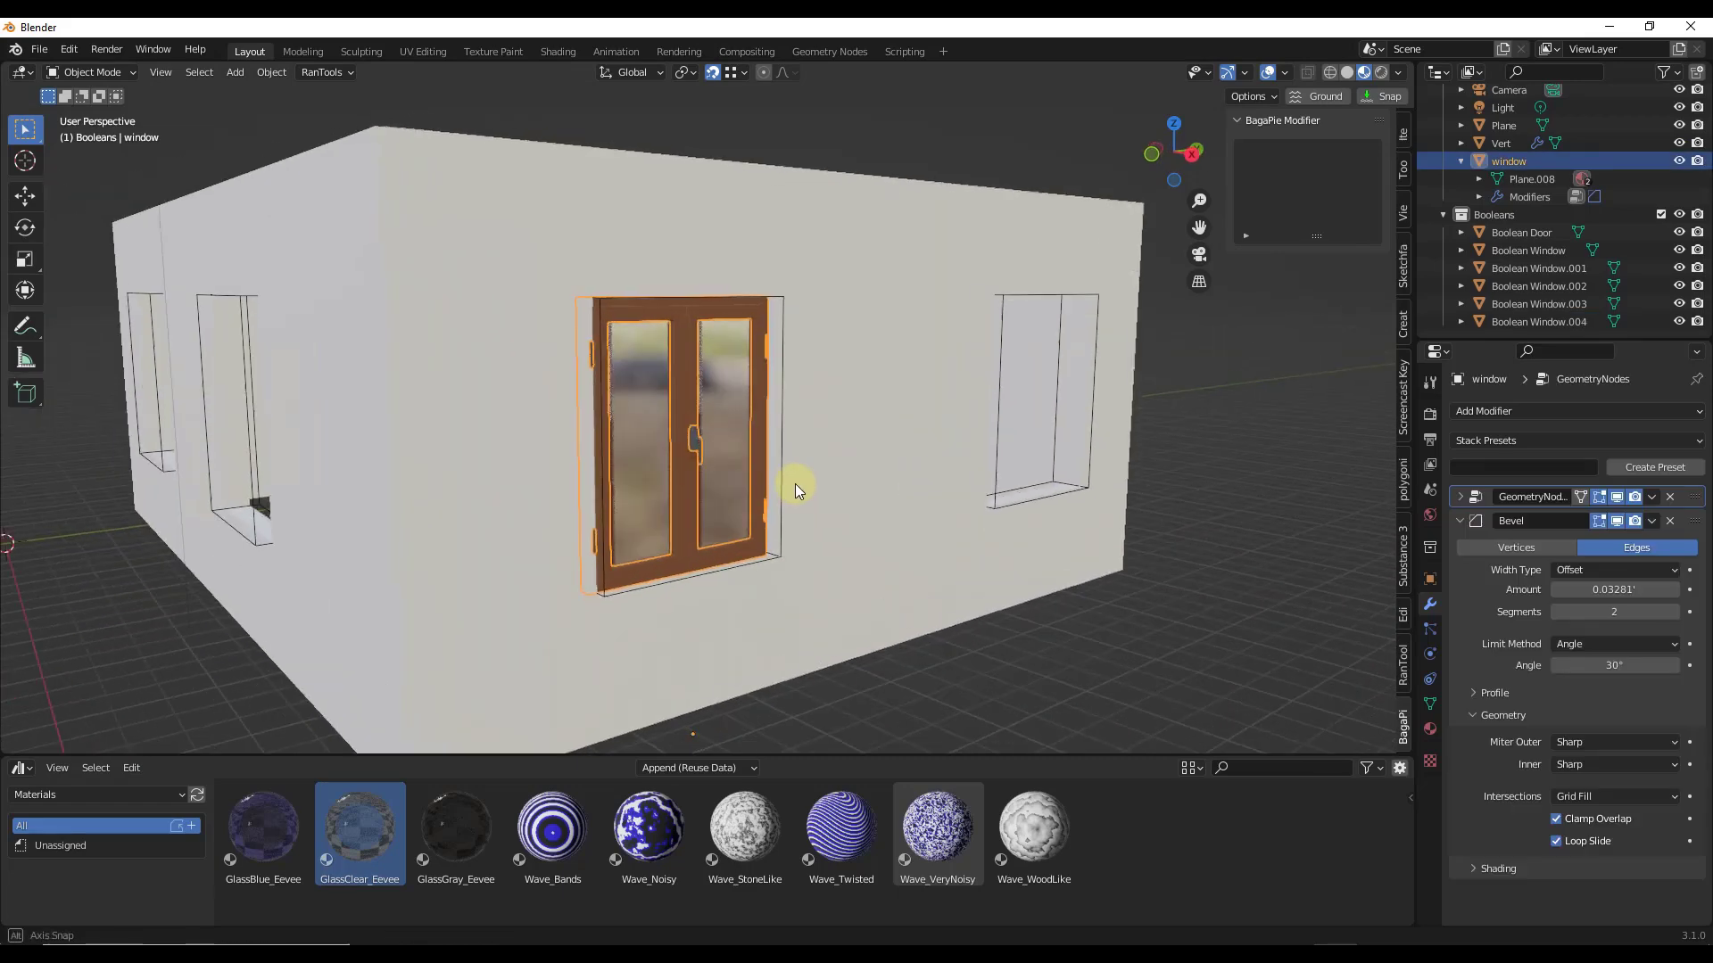
Move the wooden window along Y back into its wall opening
click(721, 467)
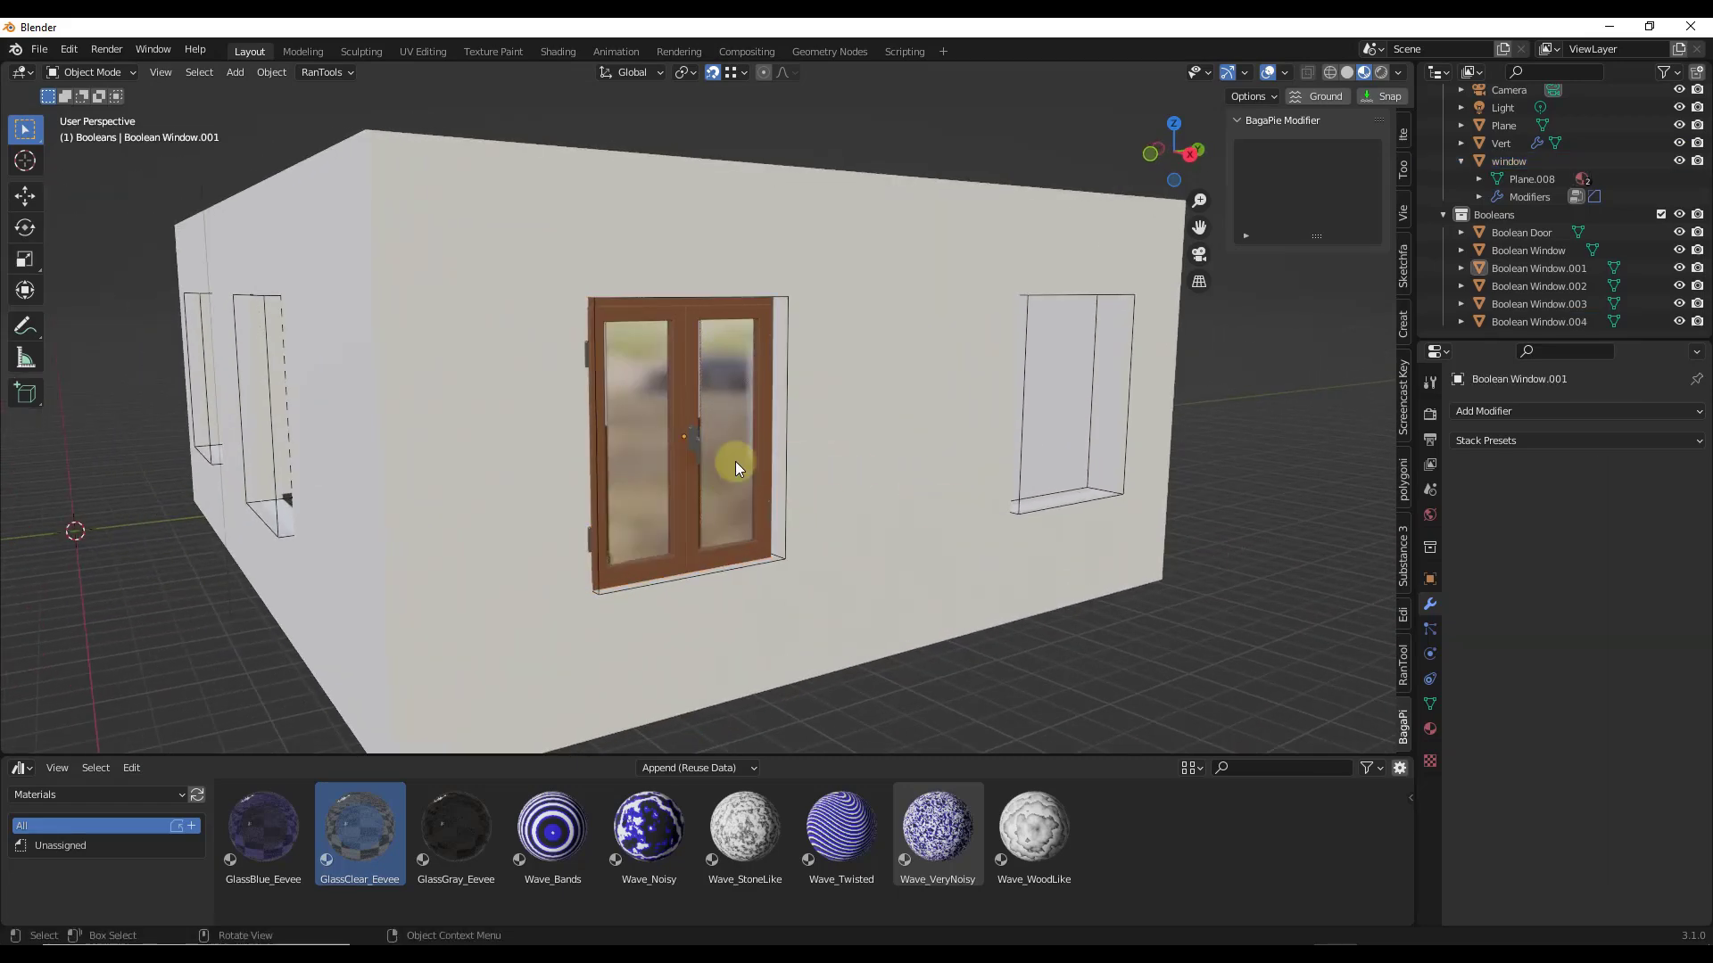
click(769, 452)
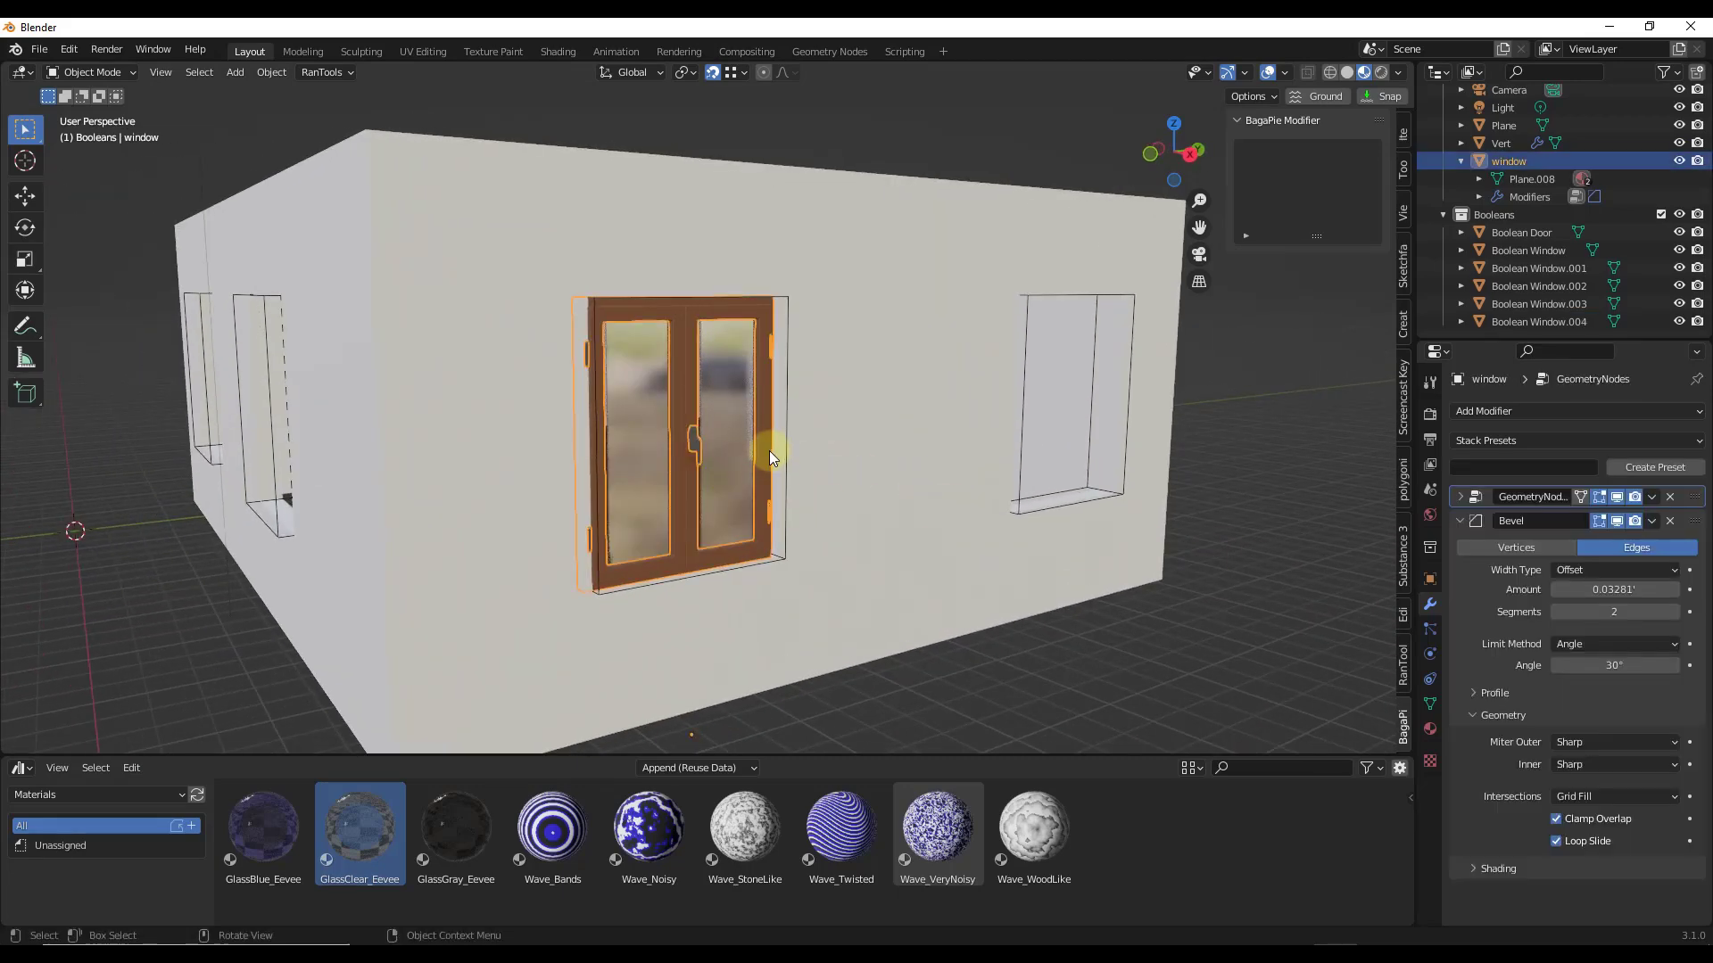
key(g)
key(y)
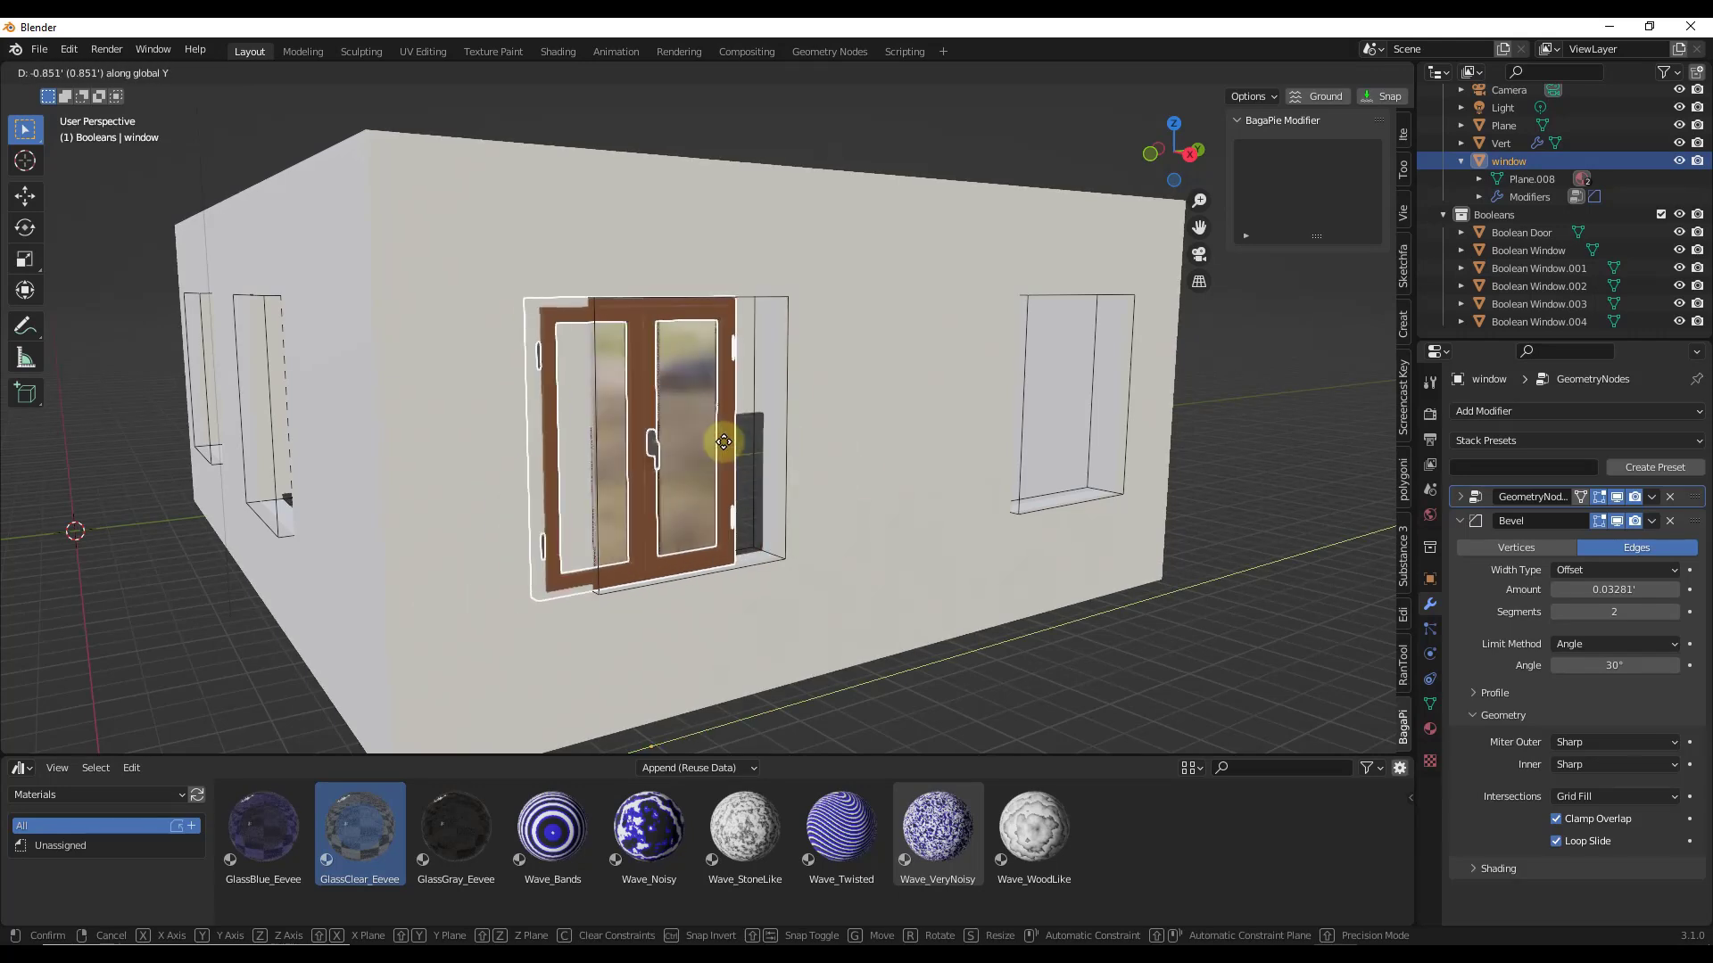
click(751, 437)
scroll(957, 617, down, 3)
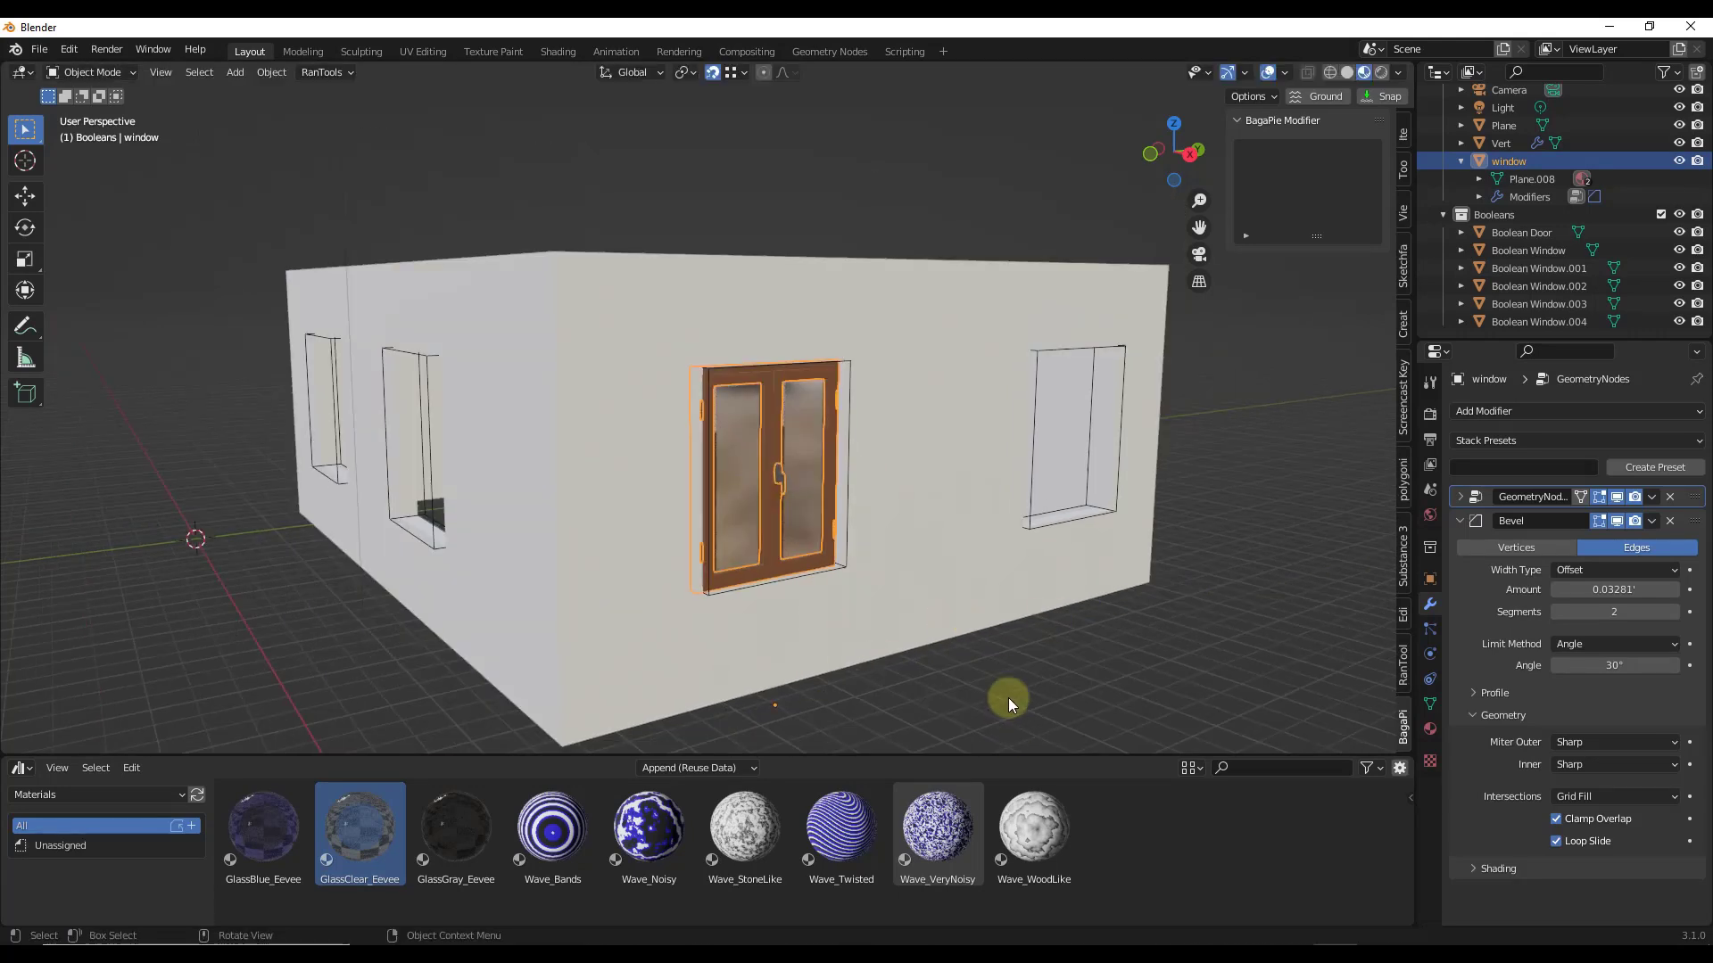
Parent the Boolean Window.001 cutter to the wooden window using Ctrl+P, Object
click(849, 533)
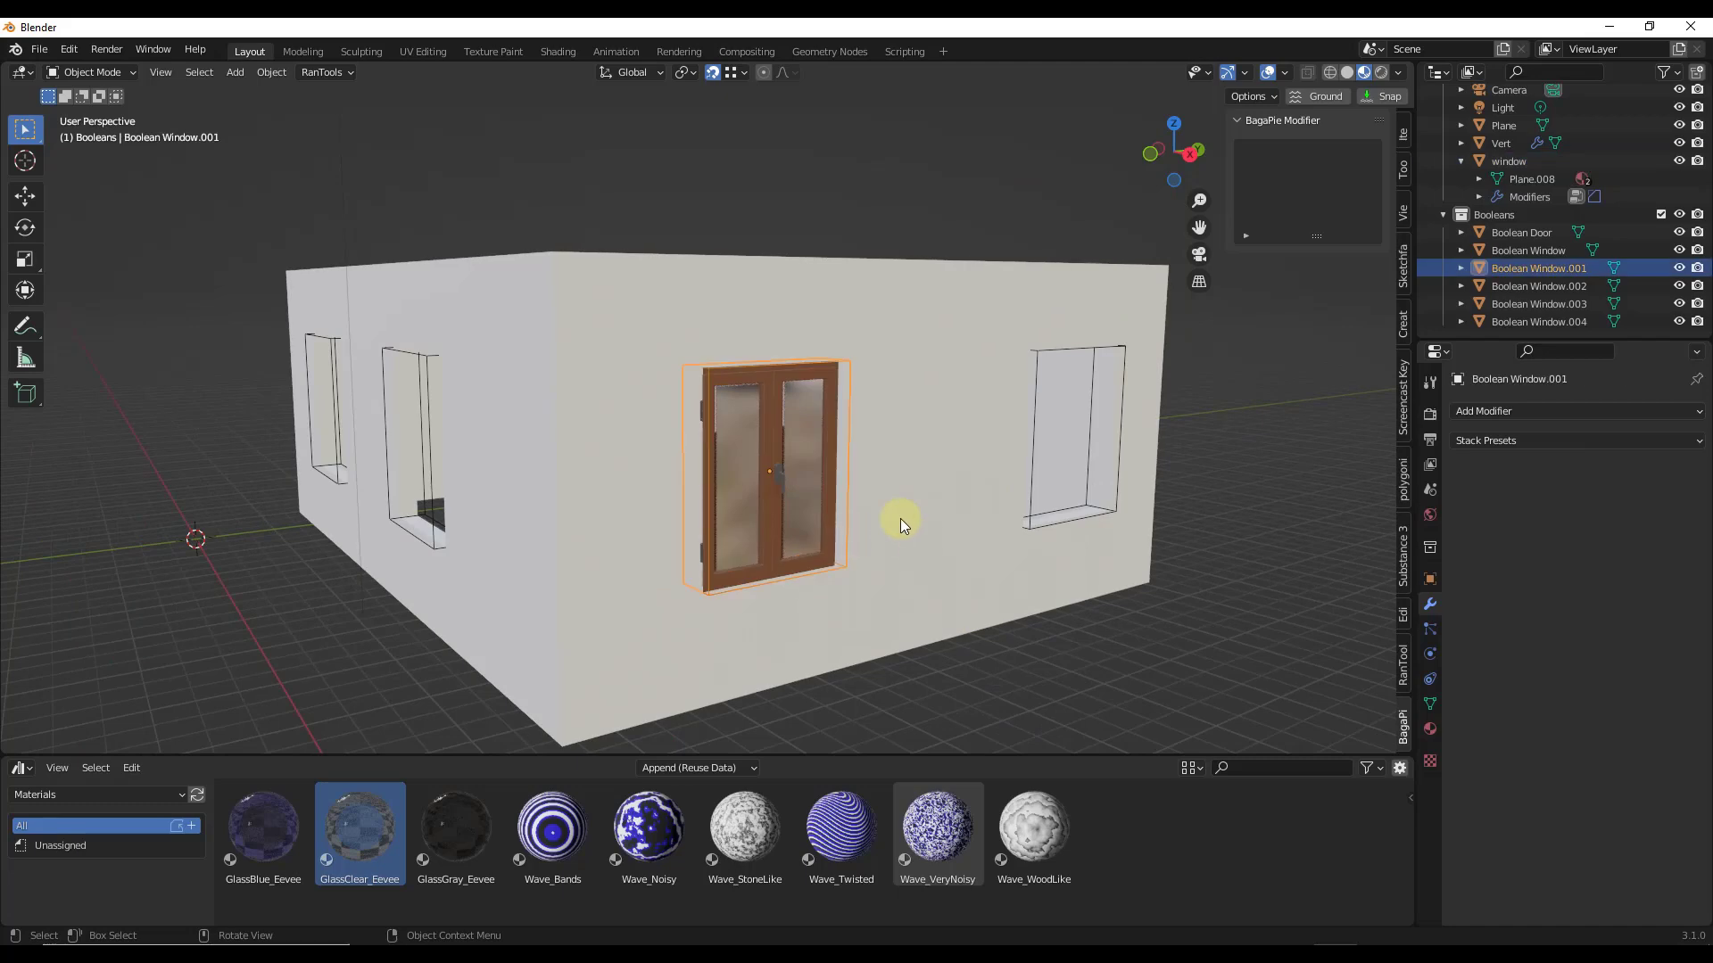
key(KP_Decimal)
shift+click(810, 479)
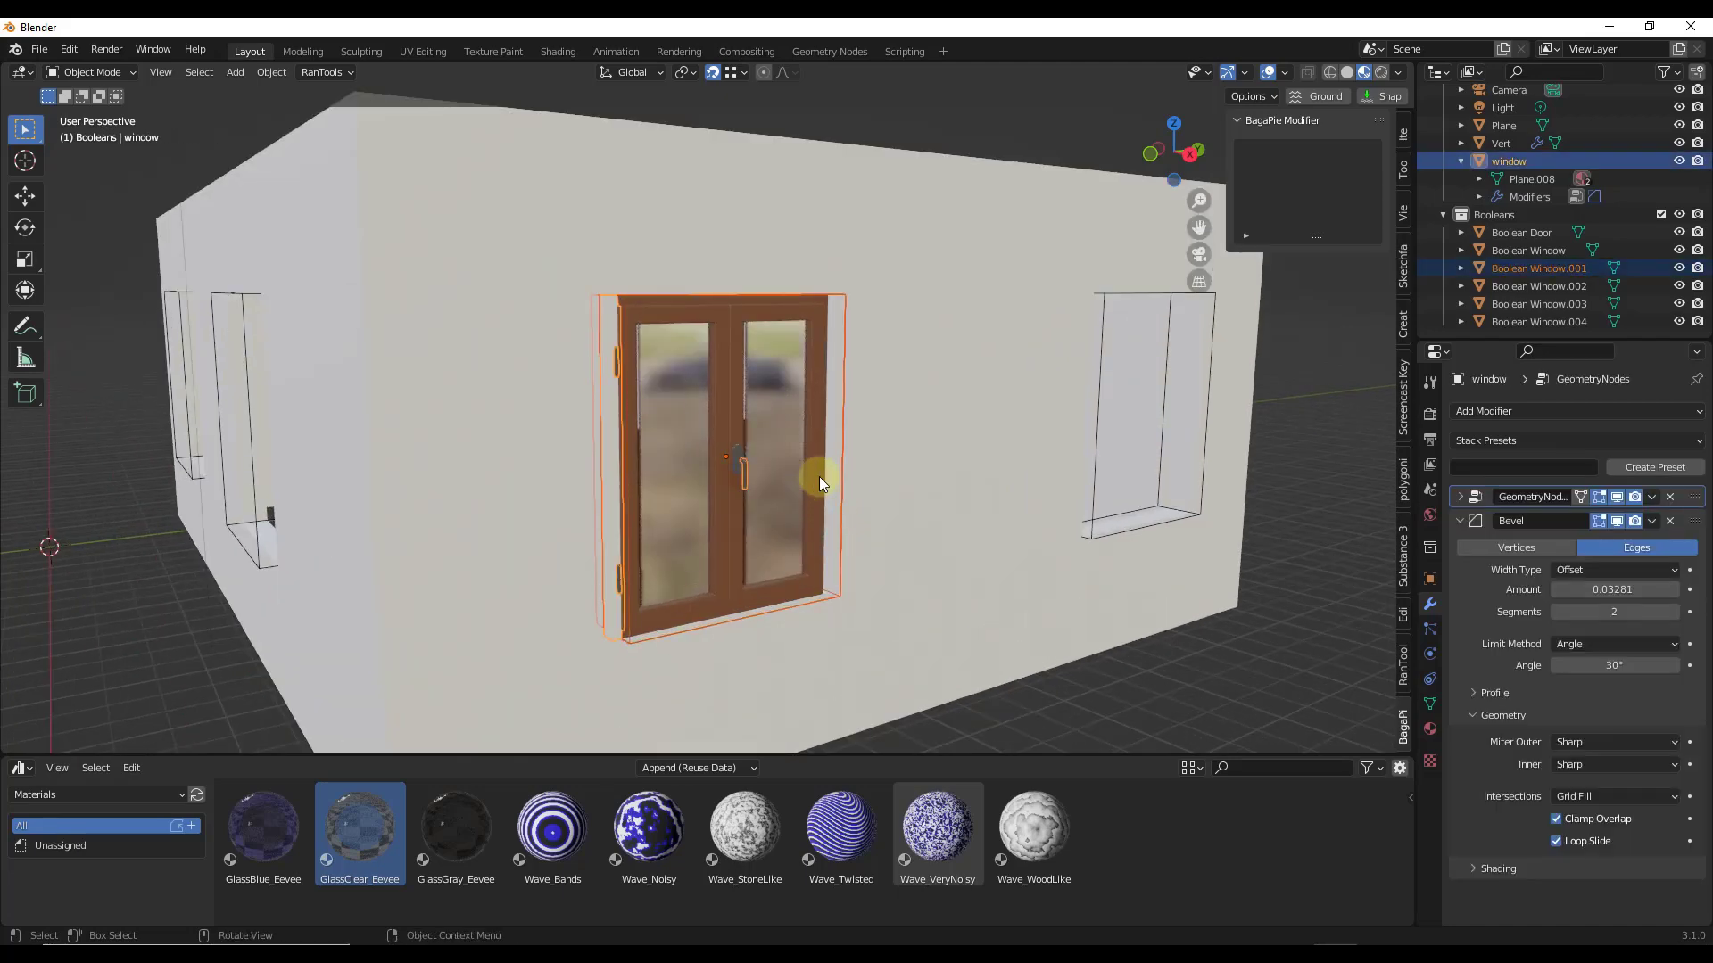
key(ctrl+p)
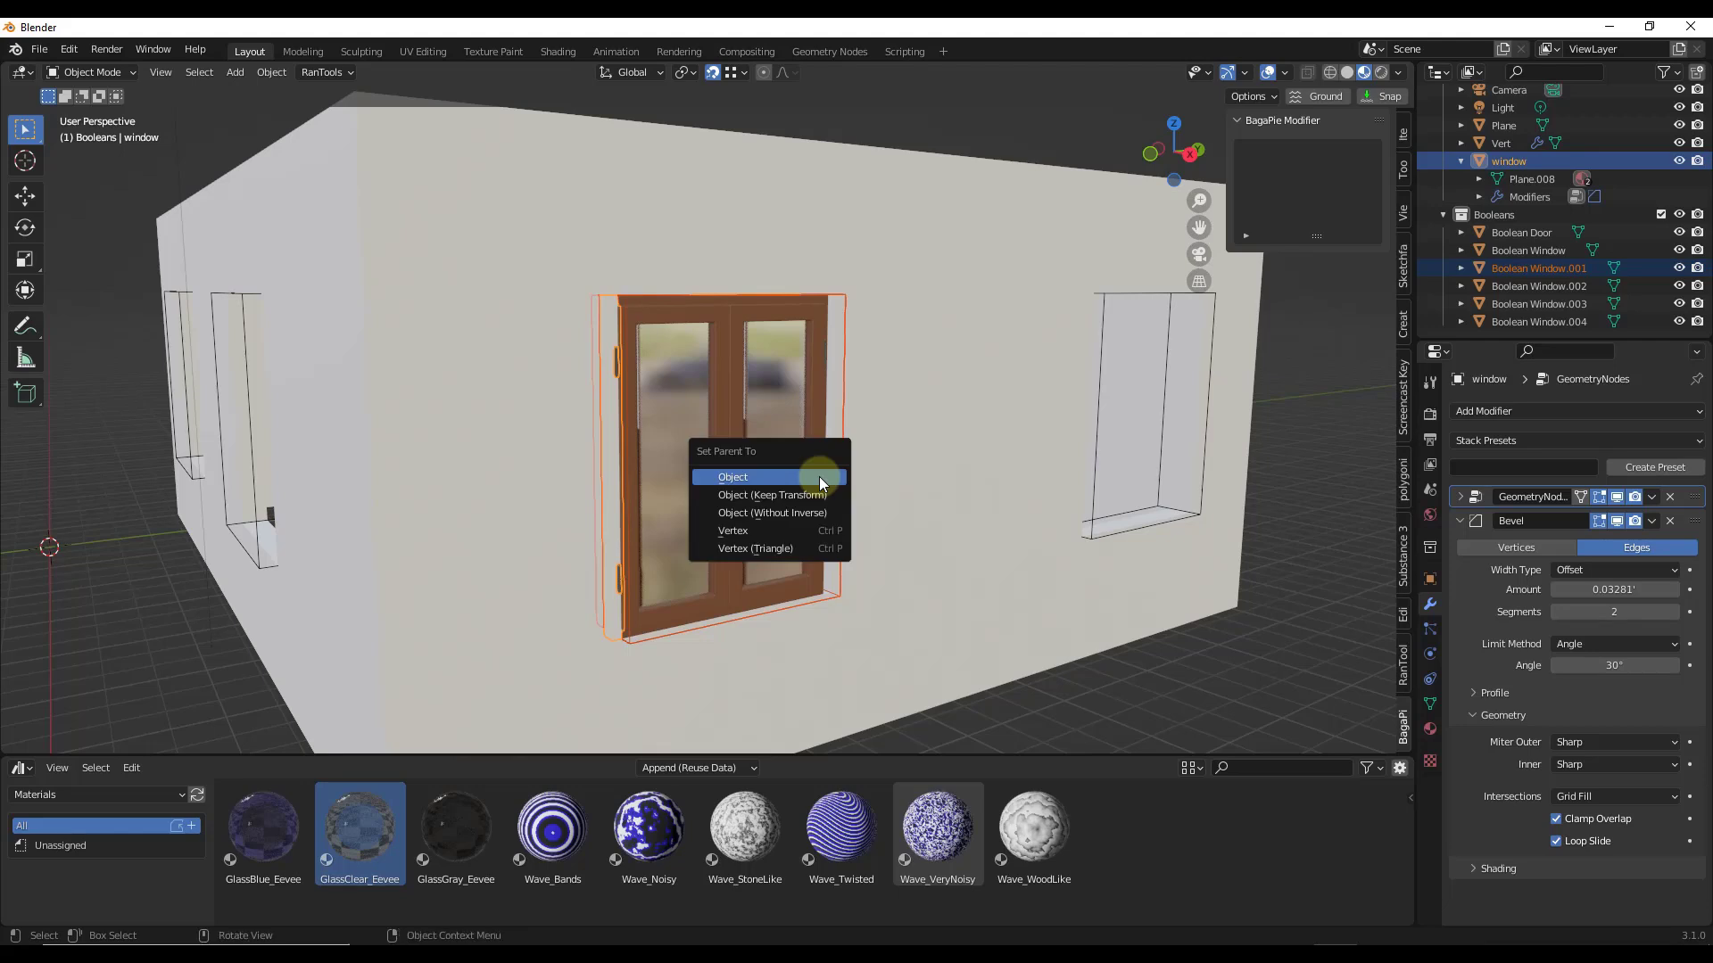
click(758, 477)
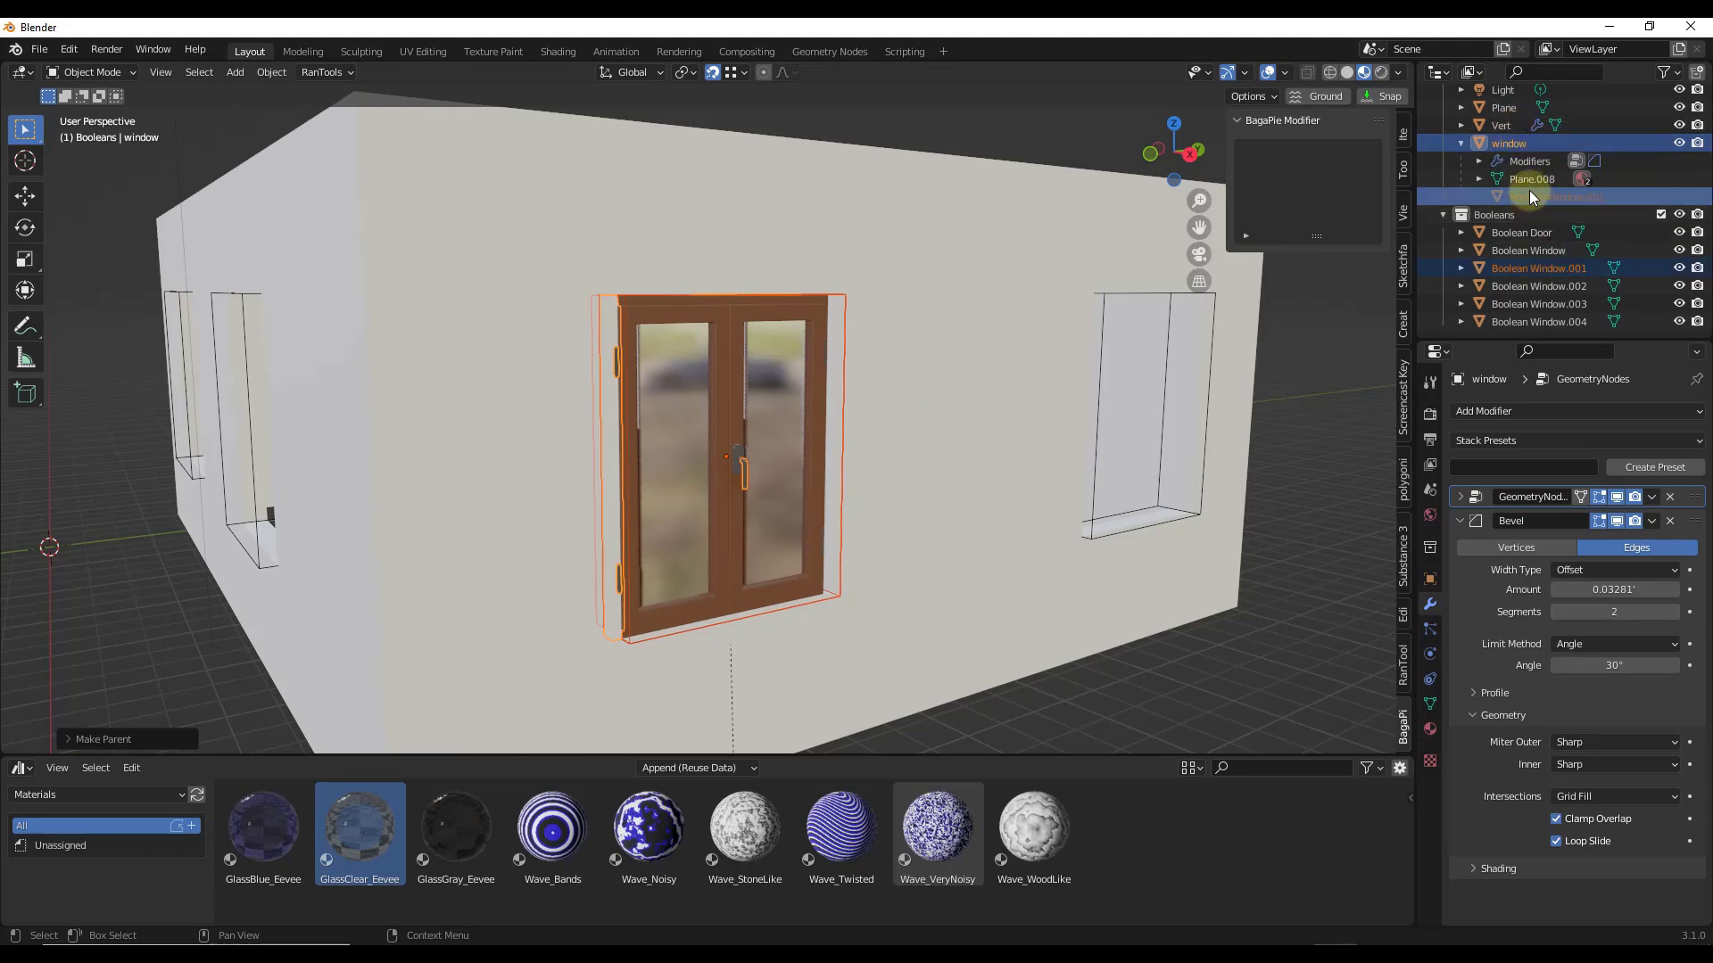
Make the child cutter Boolean Window.001 active in the Outliner
scroll(1458, 141, up, 3)
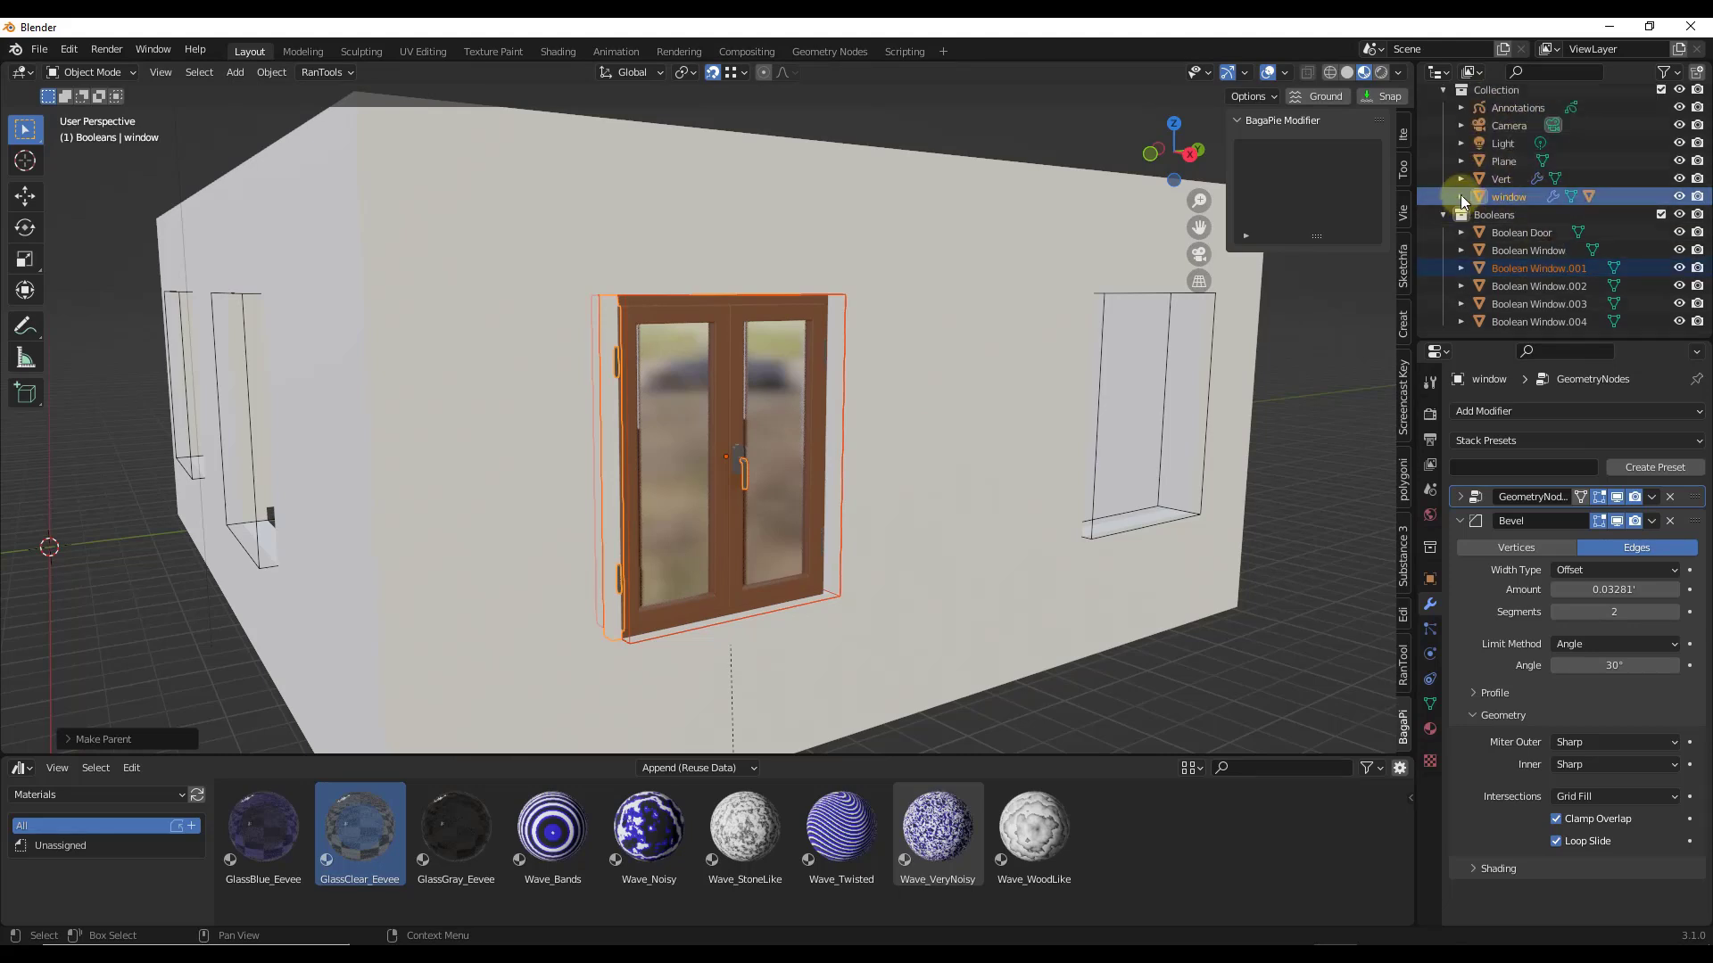
click(1527, 251)
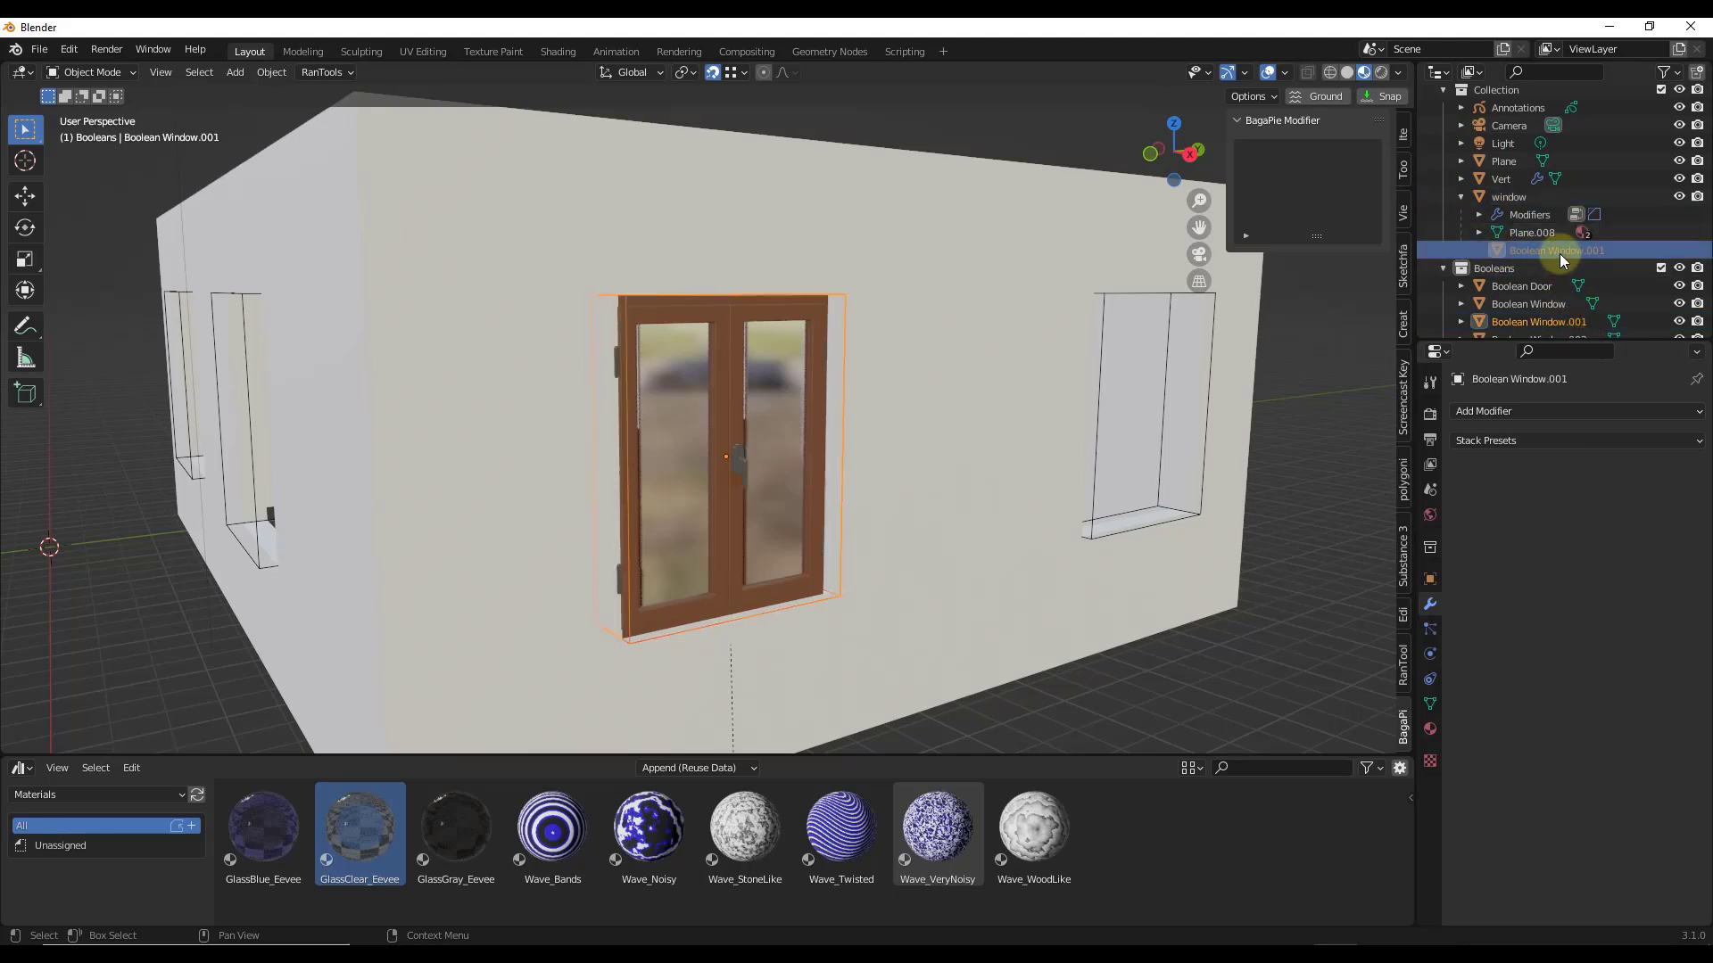
scroll(1559, 250, down, 2)
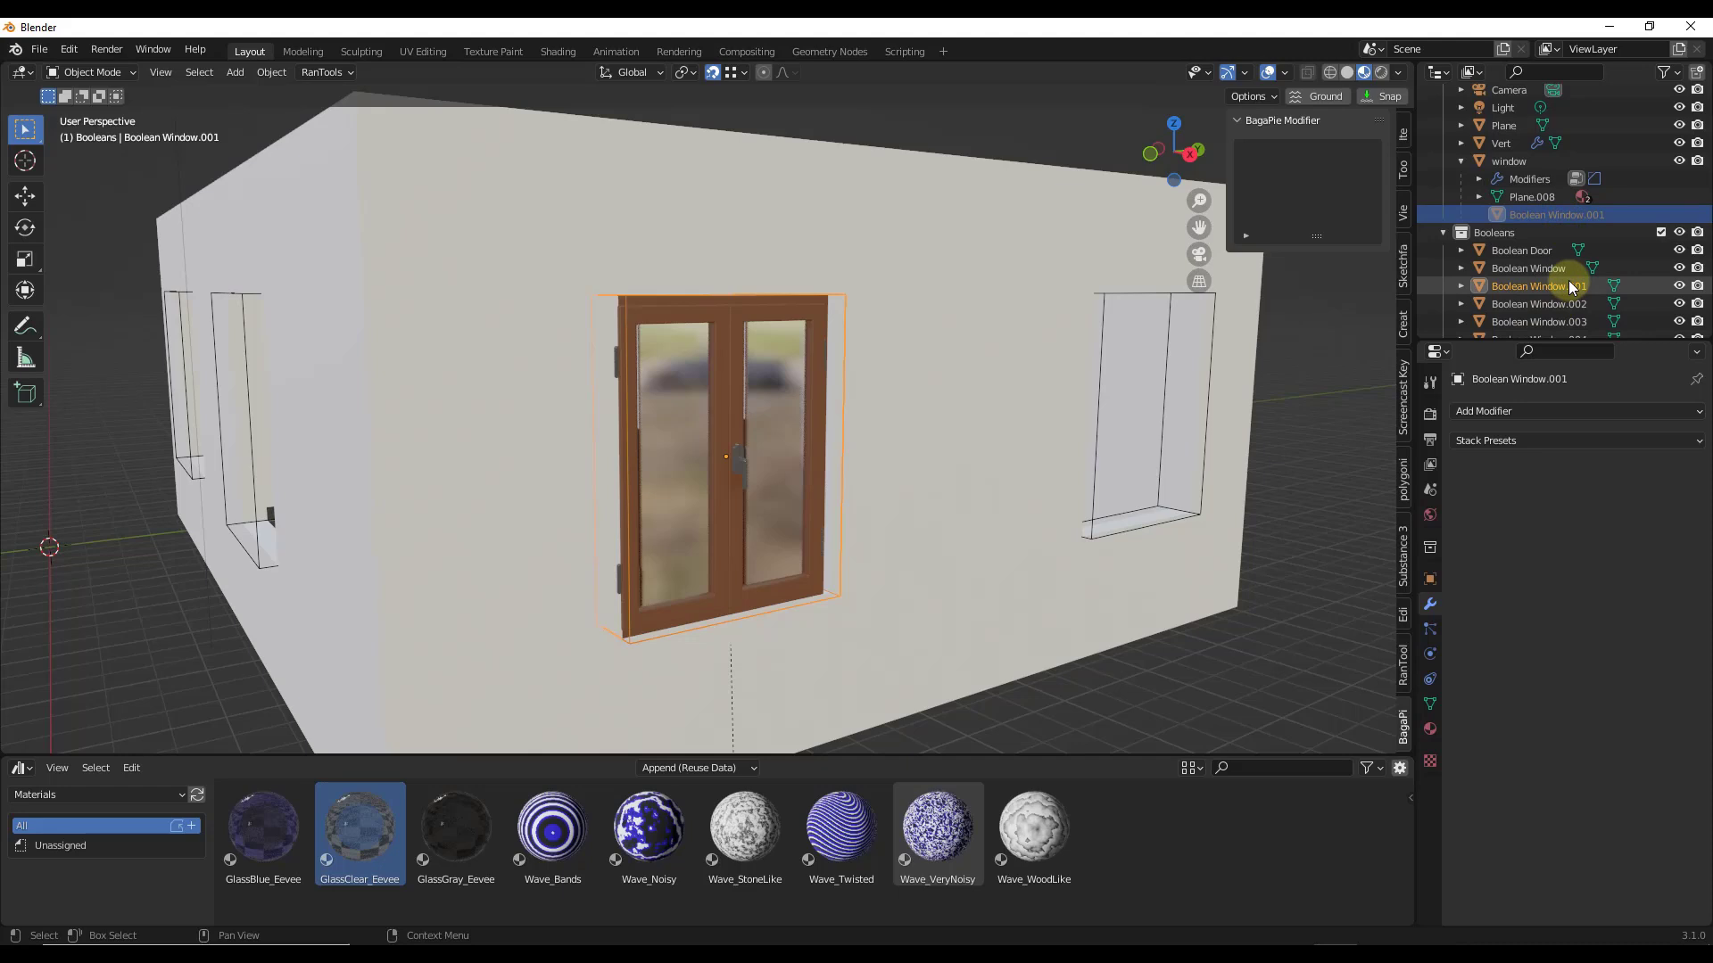
Select the wooden window and start moving it along the global Y axis
scroll(1563, 259, down, 1)
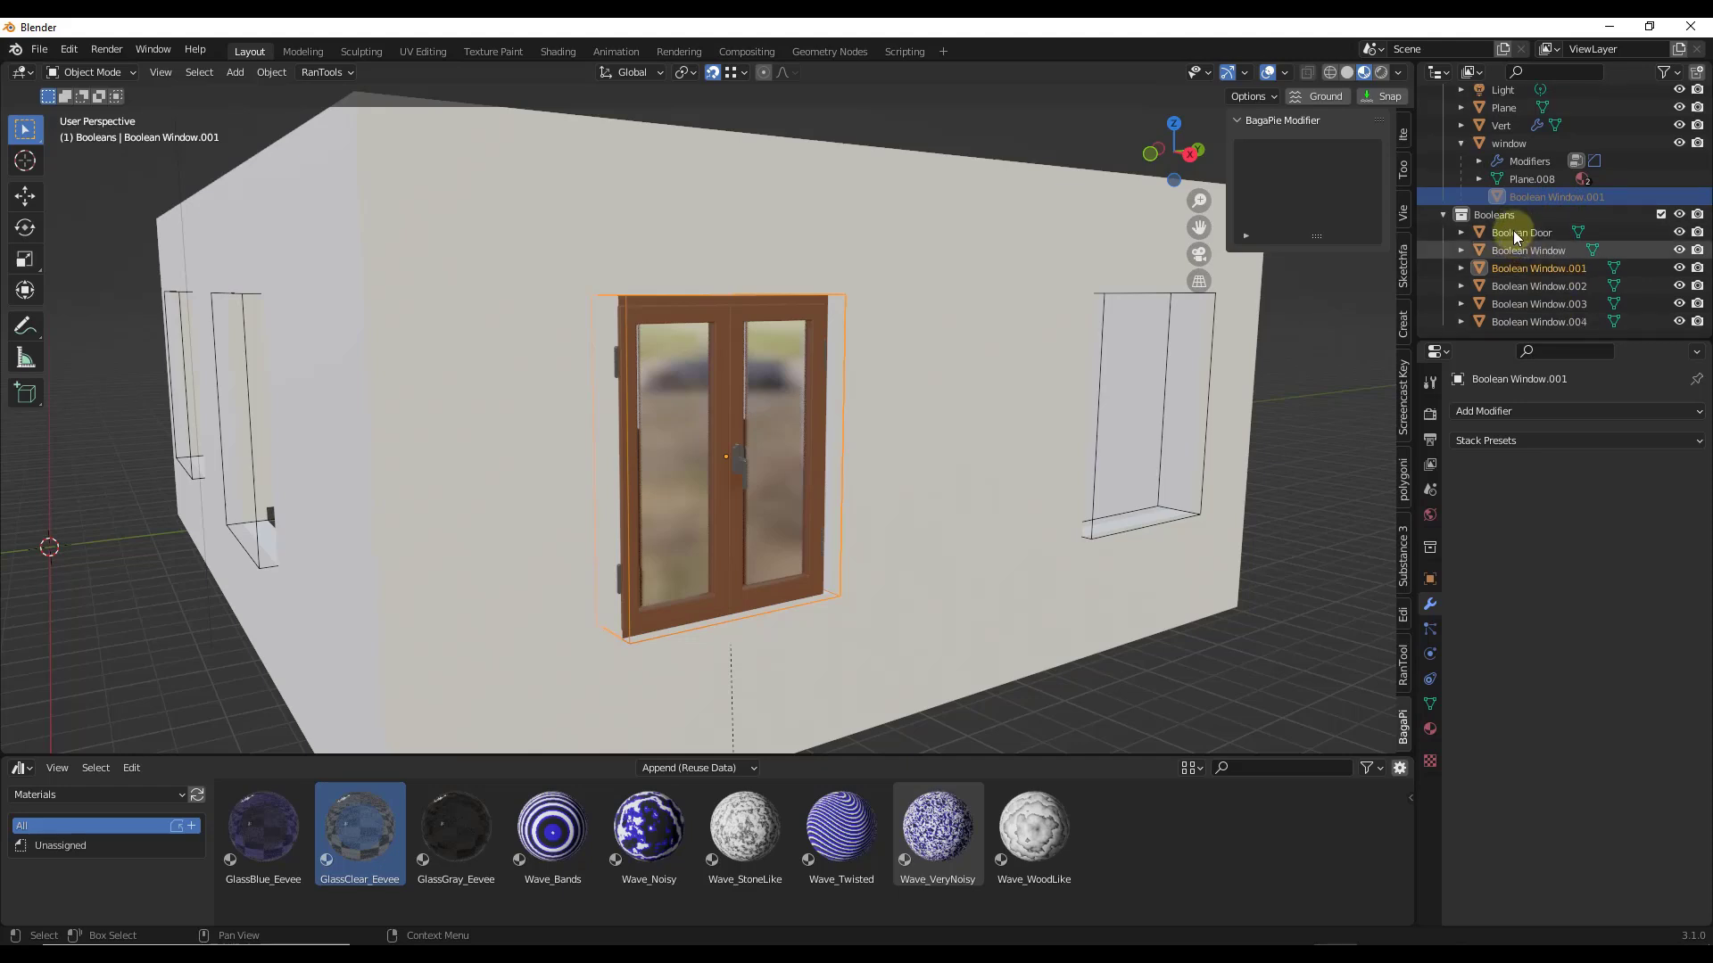
click(710, 409)
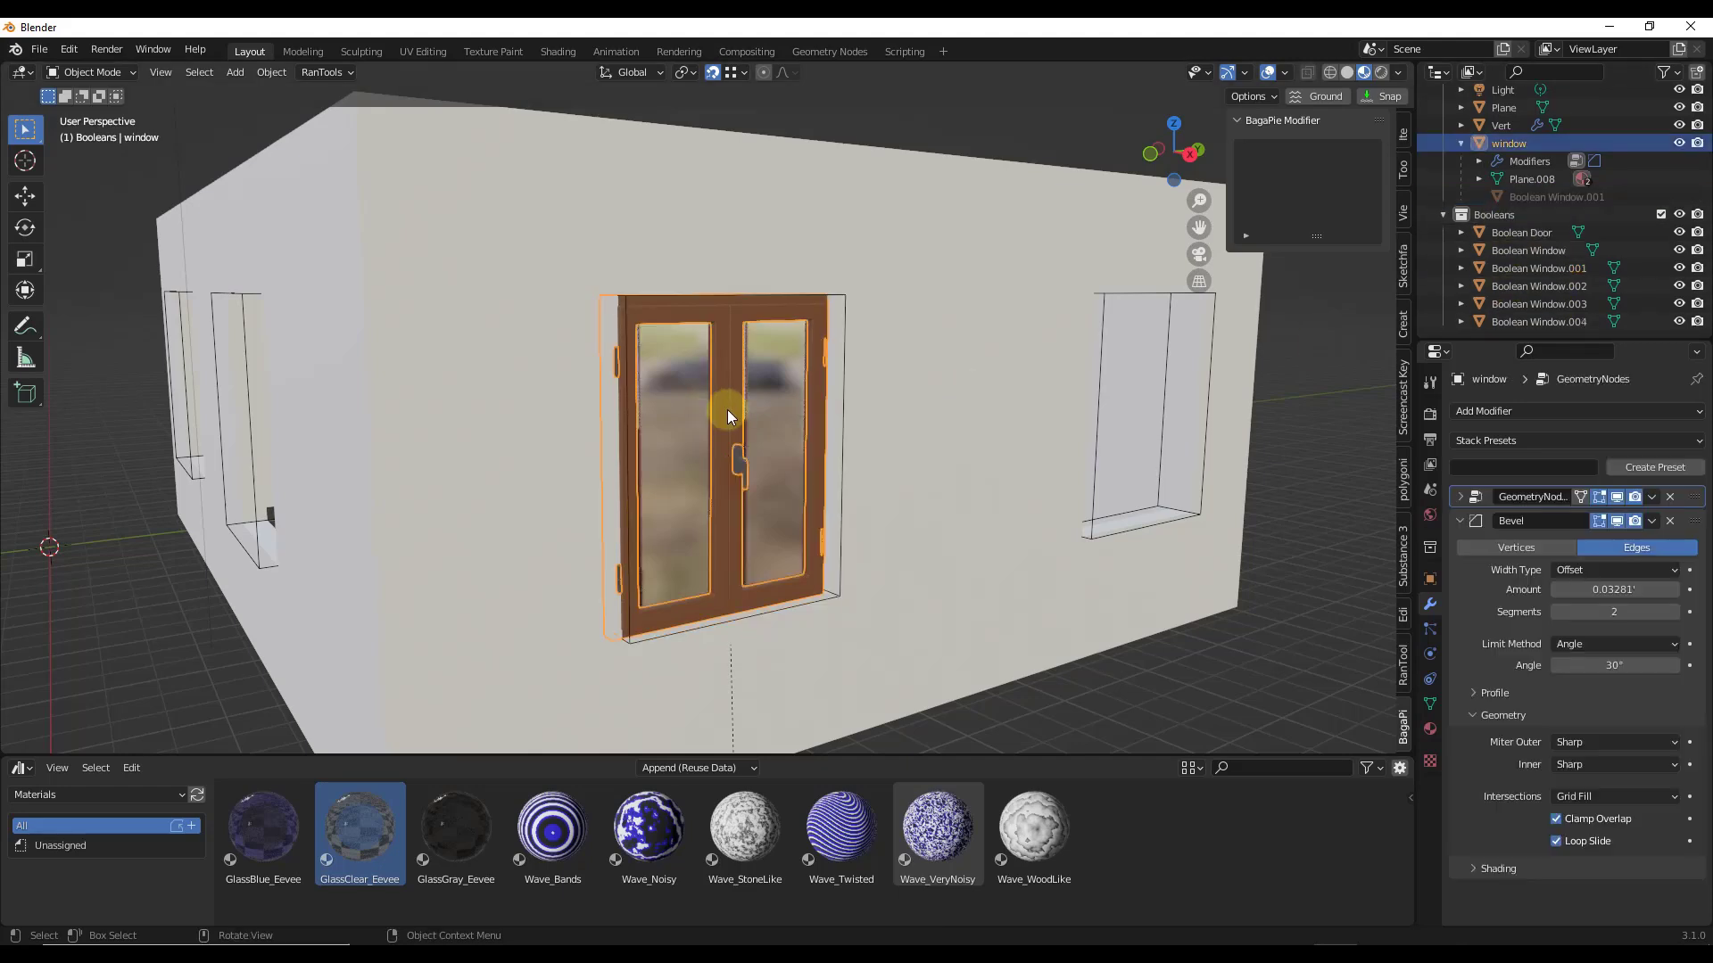
key(g)
key(y)
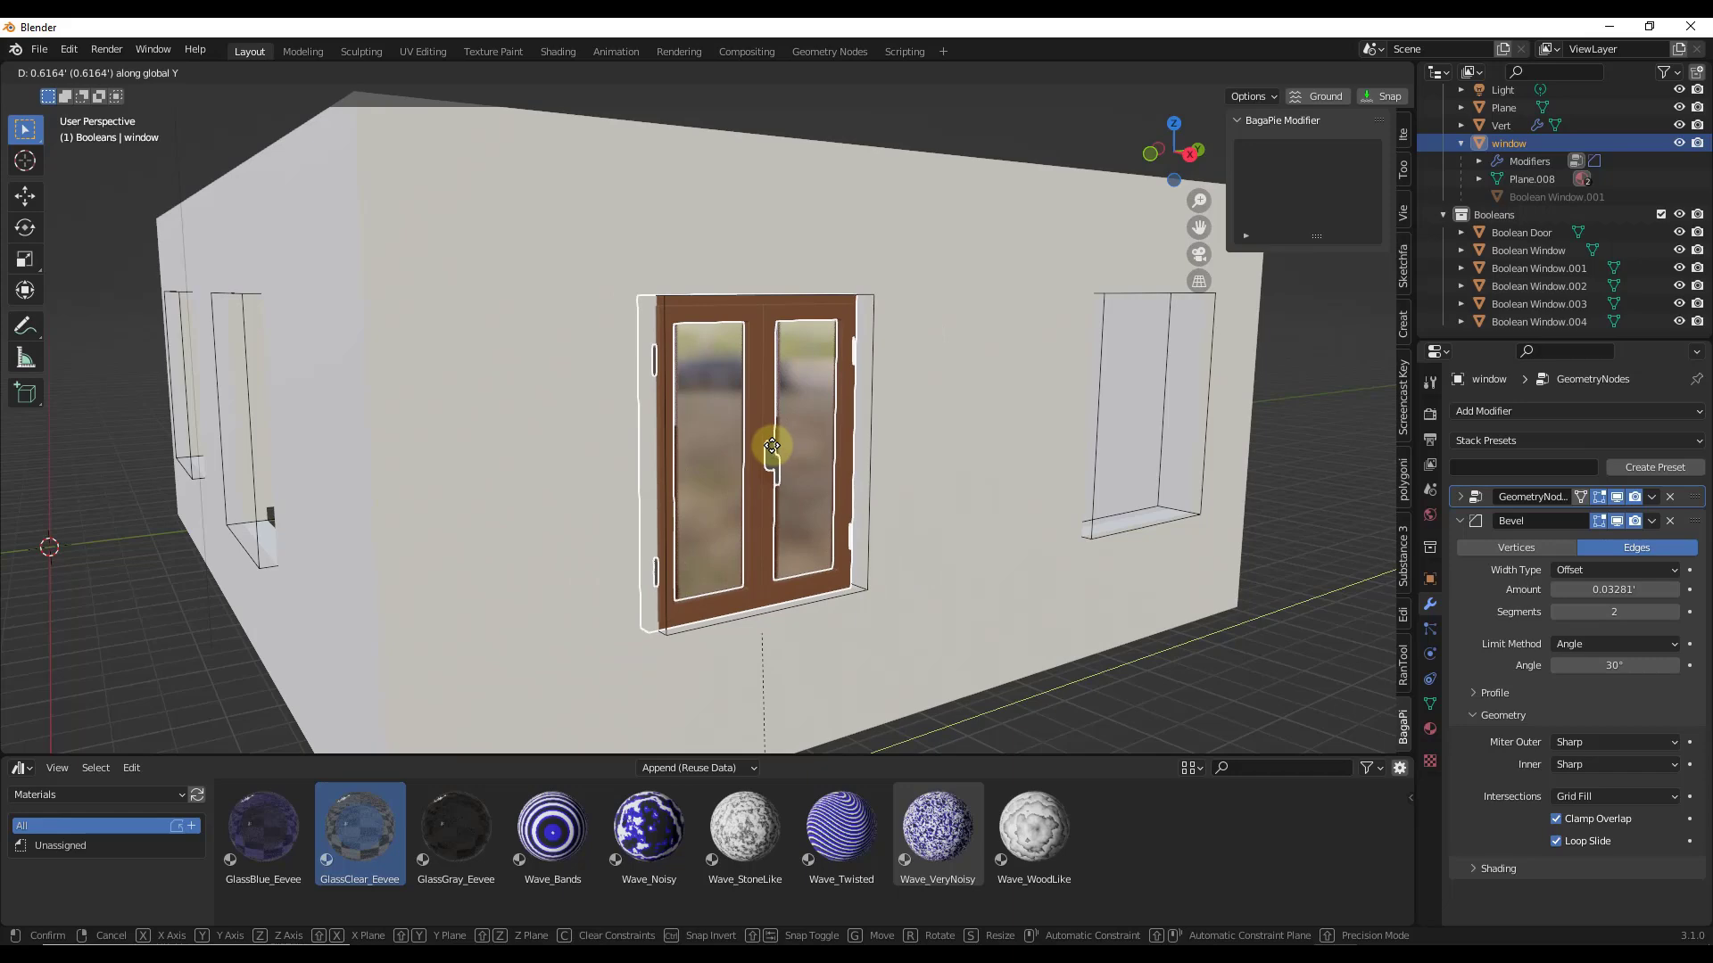
Place the window at its new spot on the wall, then nudge it slightly along Y
click(770, 446)
scroll(762, 430, down, 5)
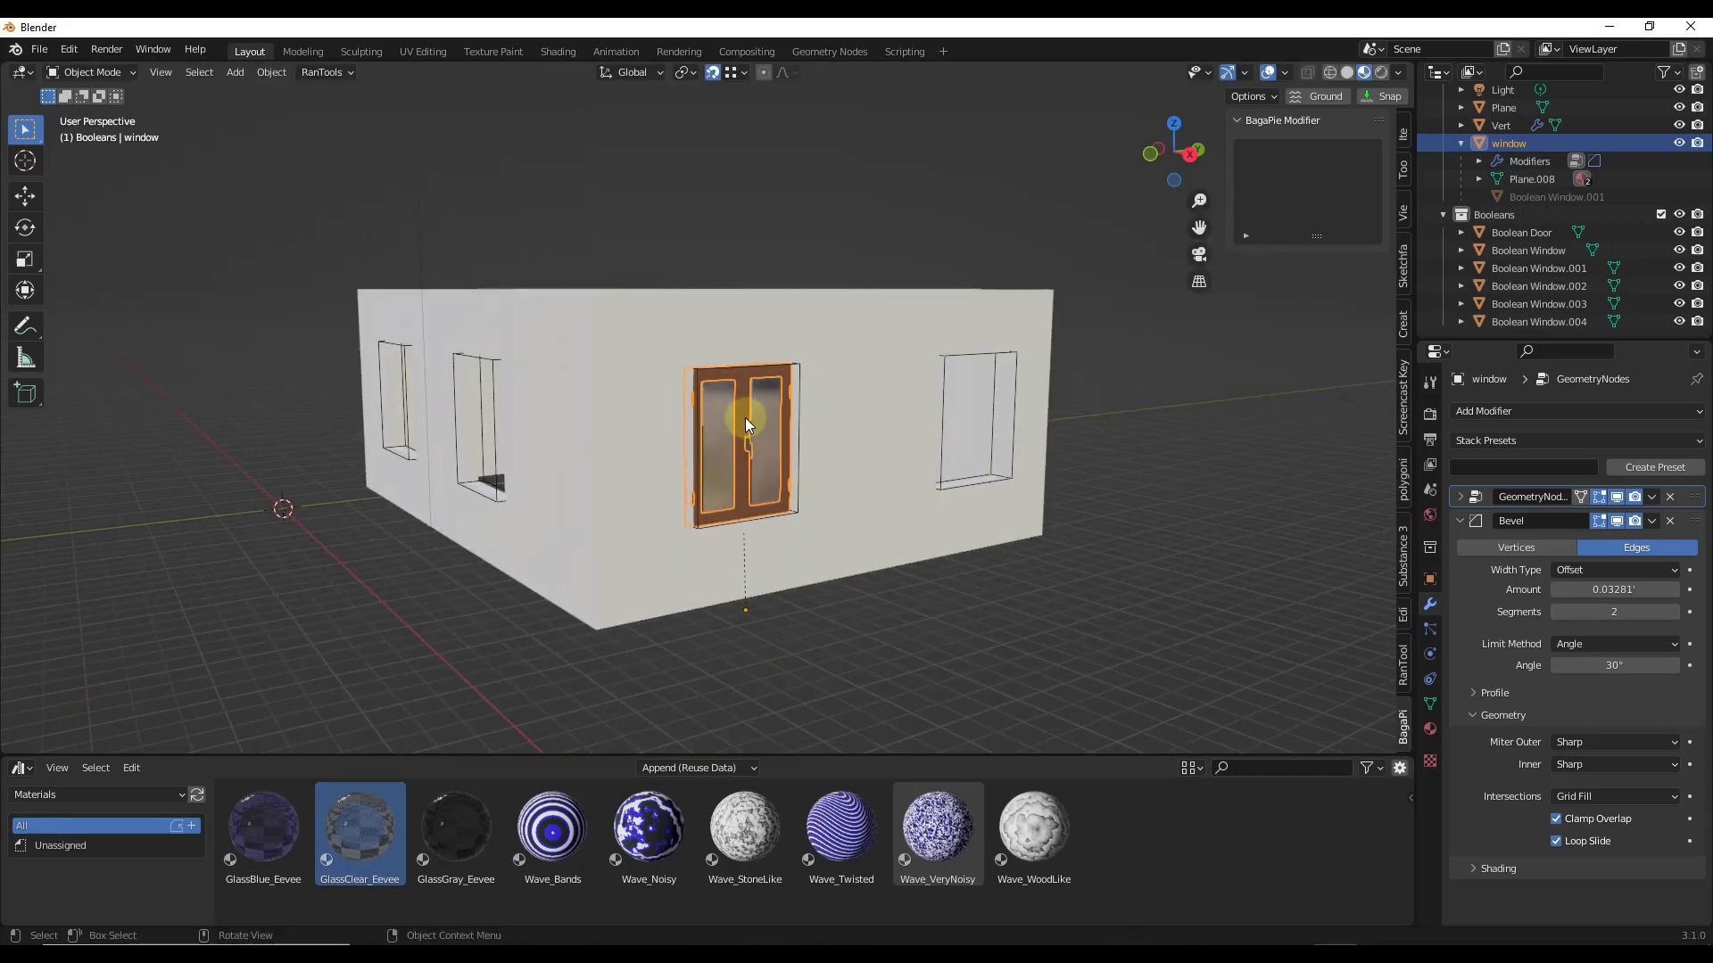
mouse_move(745, 418)
middle_down()
mouse_move(742, 457)
mouse_move(742, 421)
middle_up()
key(g)
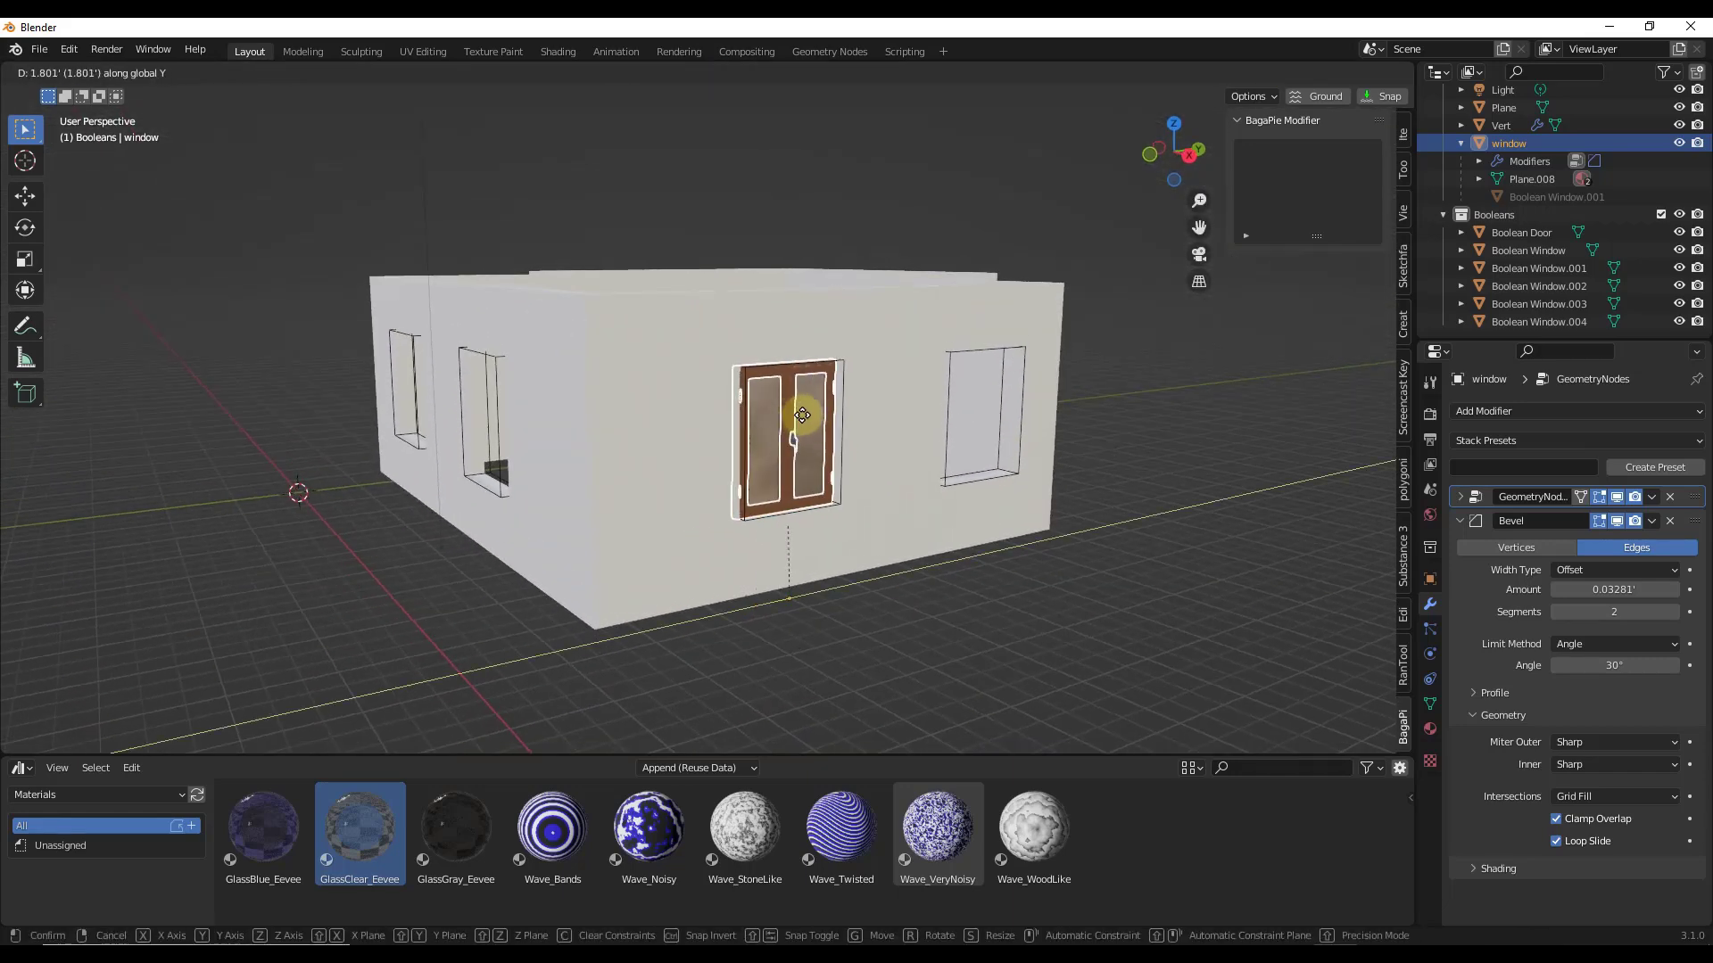
key(y)
click(748, 437)
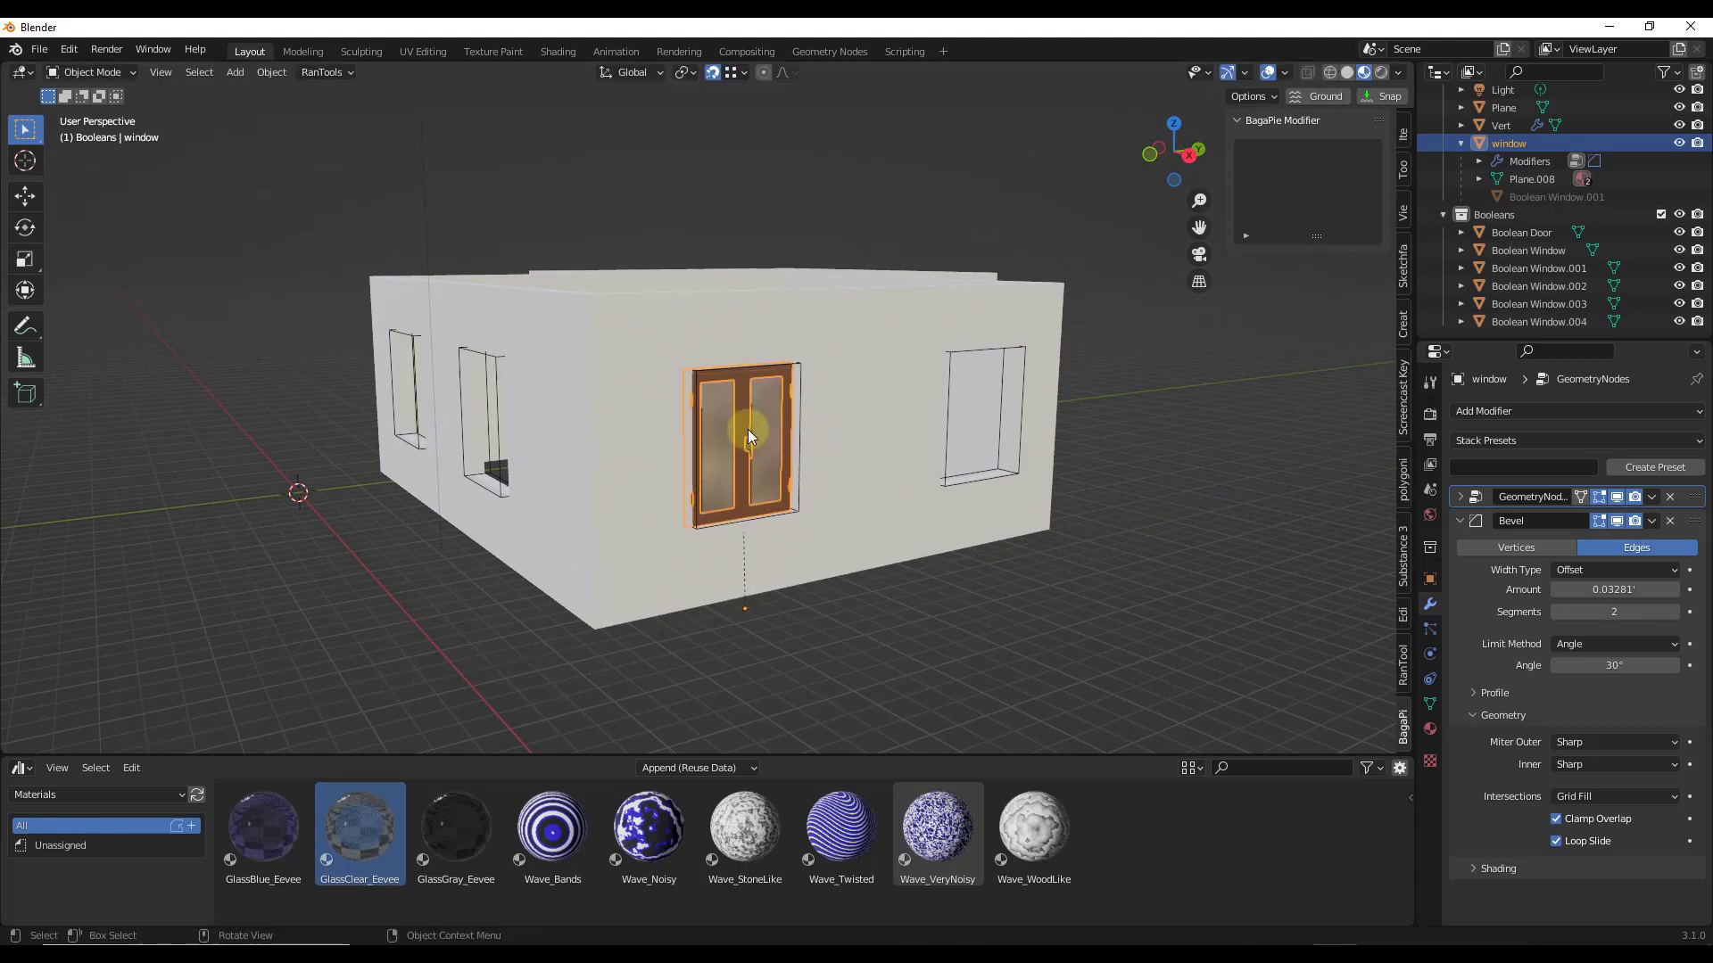
Toggle the window's visibility off and on twice to check the cut opening
click(1680, 145)
click(1680, 144)
click(1680, 145)
click(1680, 144)
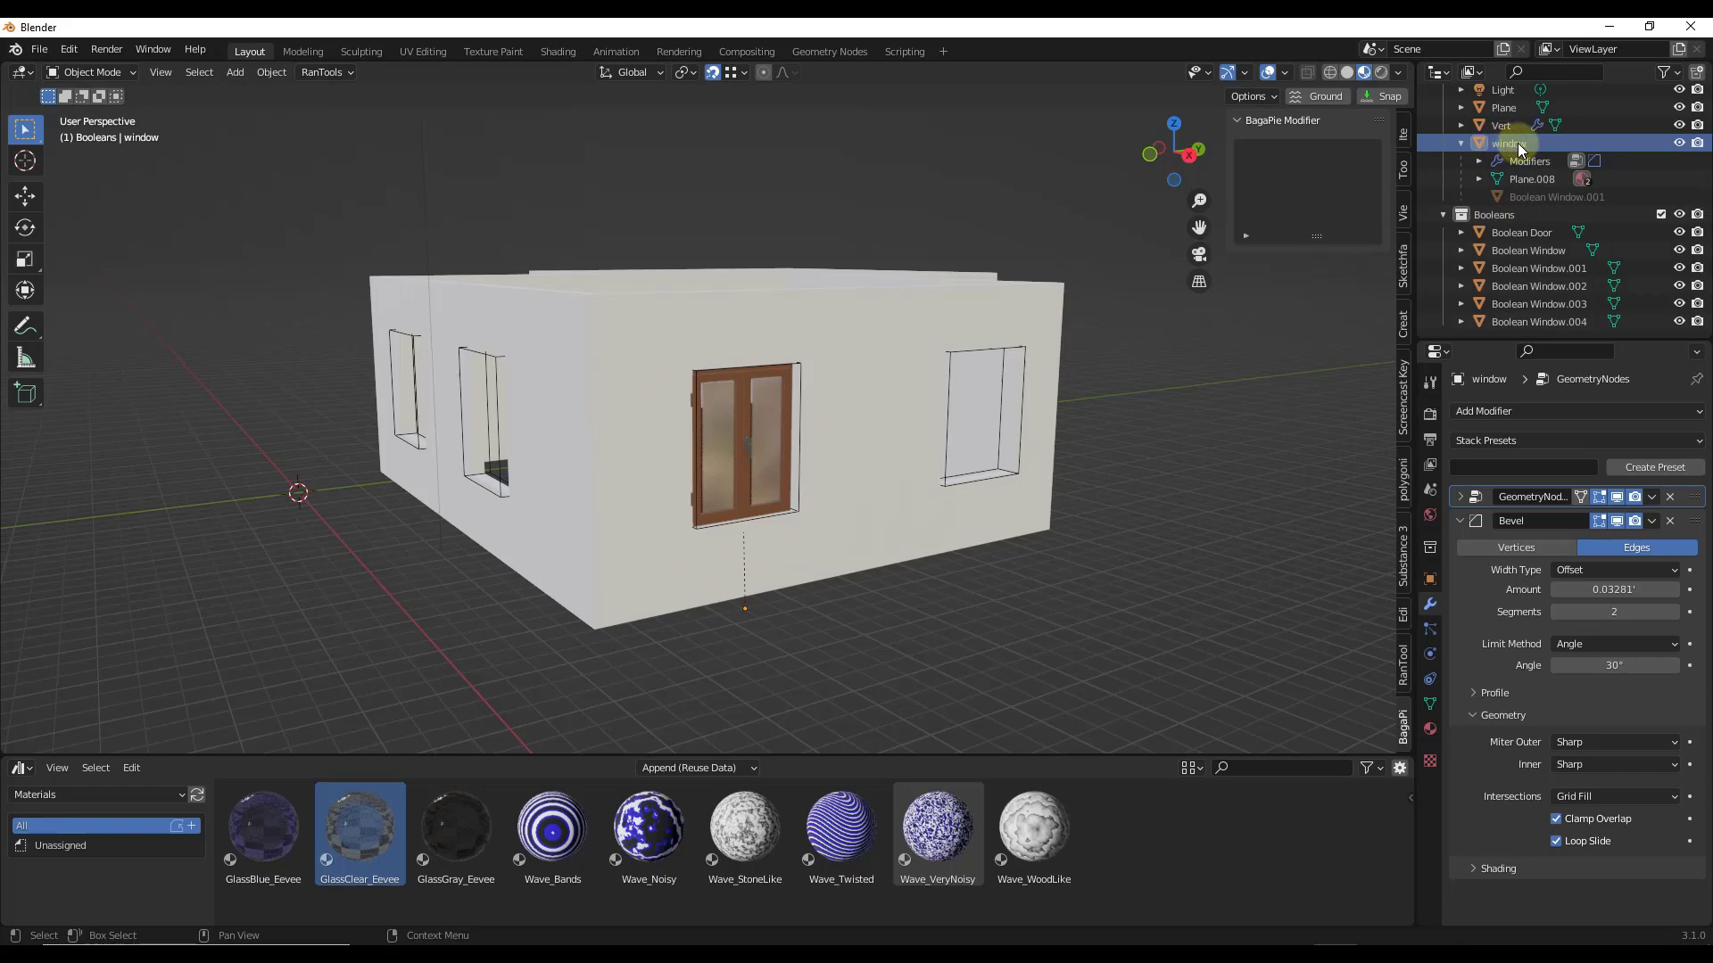
Orbit around the window in the wall, then back out to view the whole house
scroll(757, 384, up, 5)
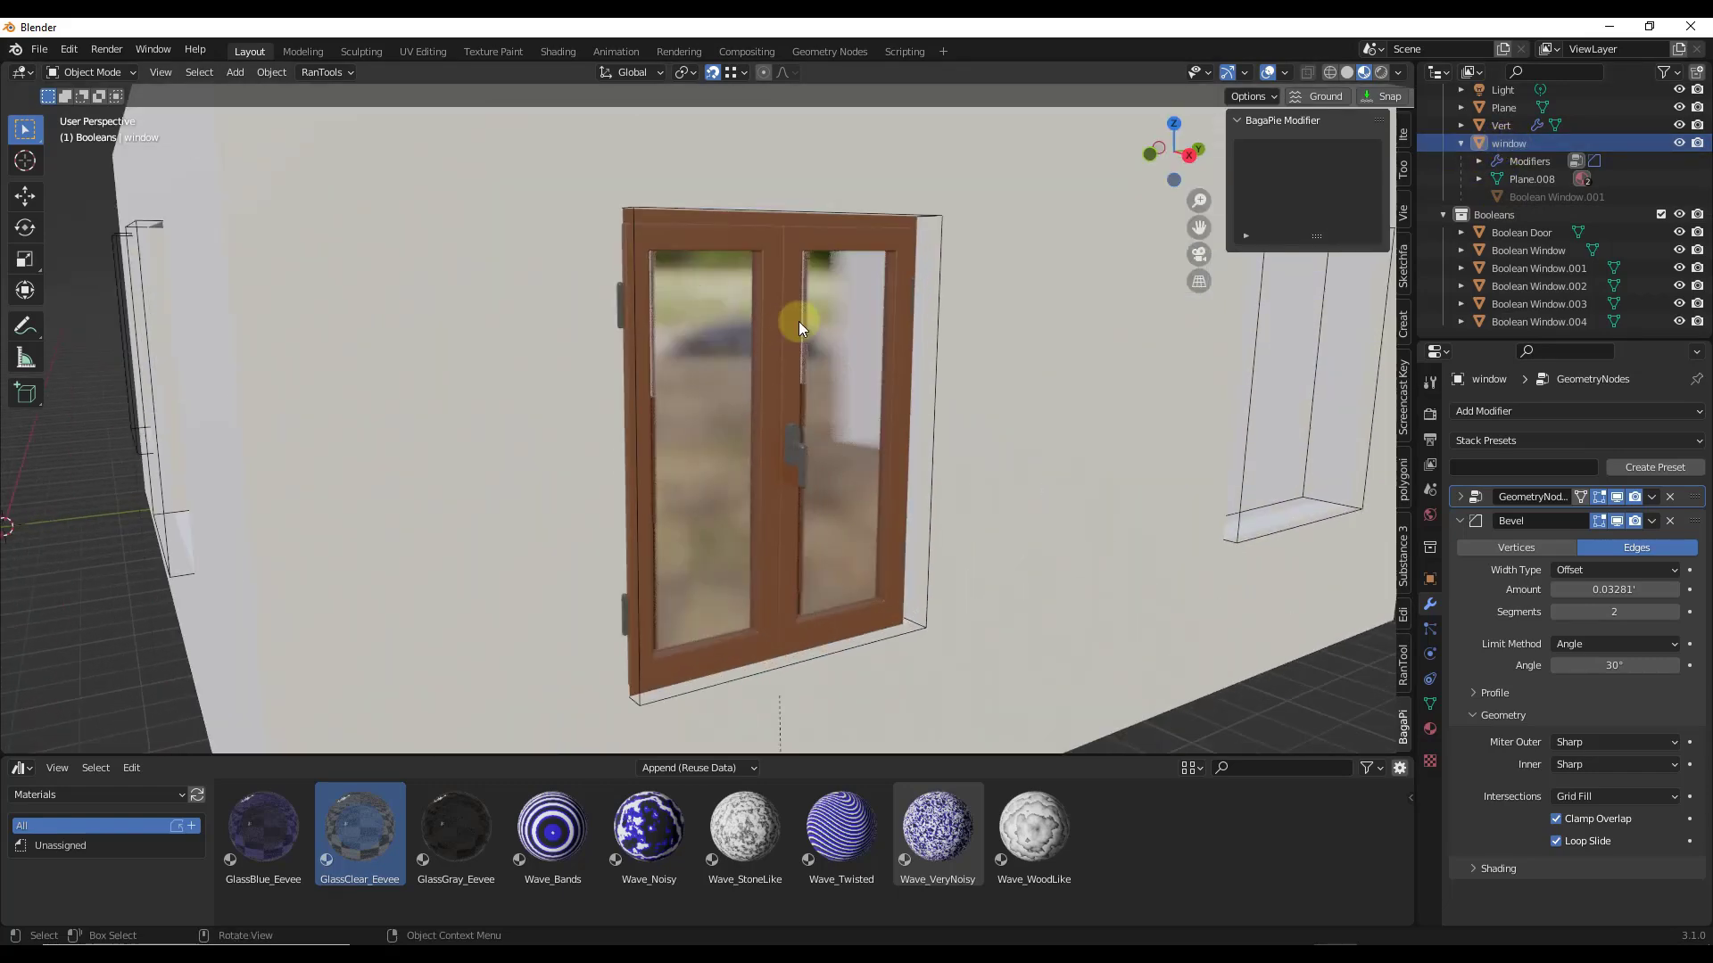
middle_drag(820, 398, 913, 211)
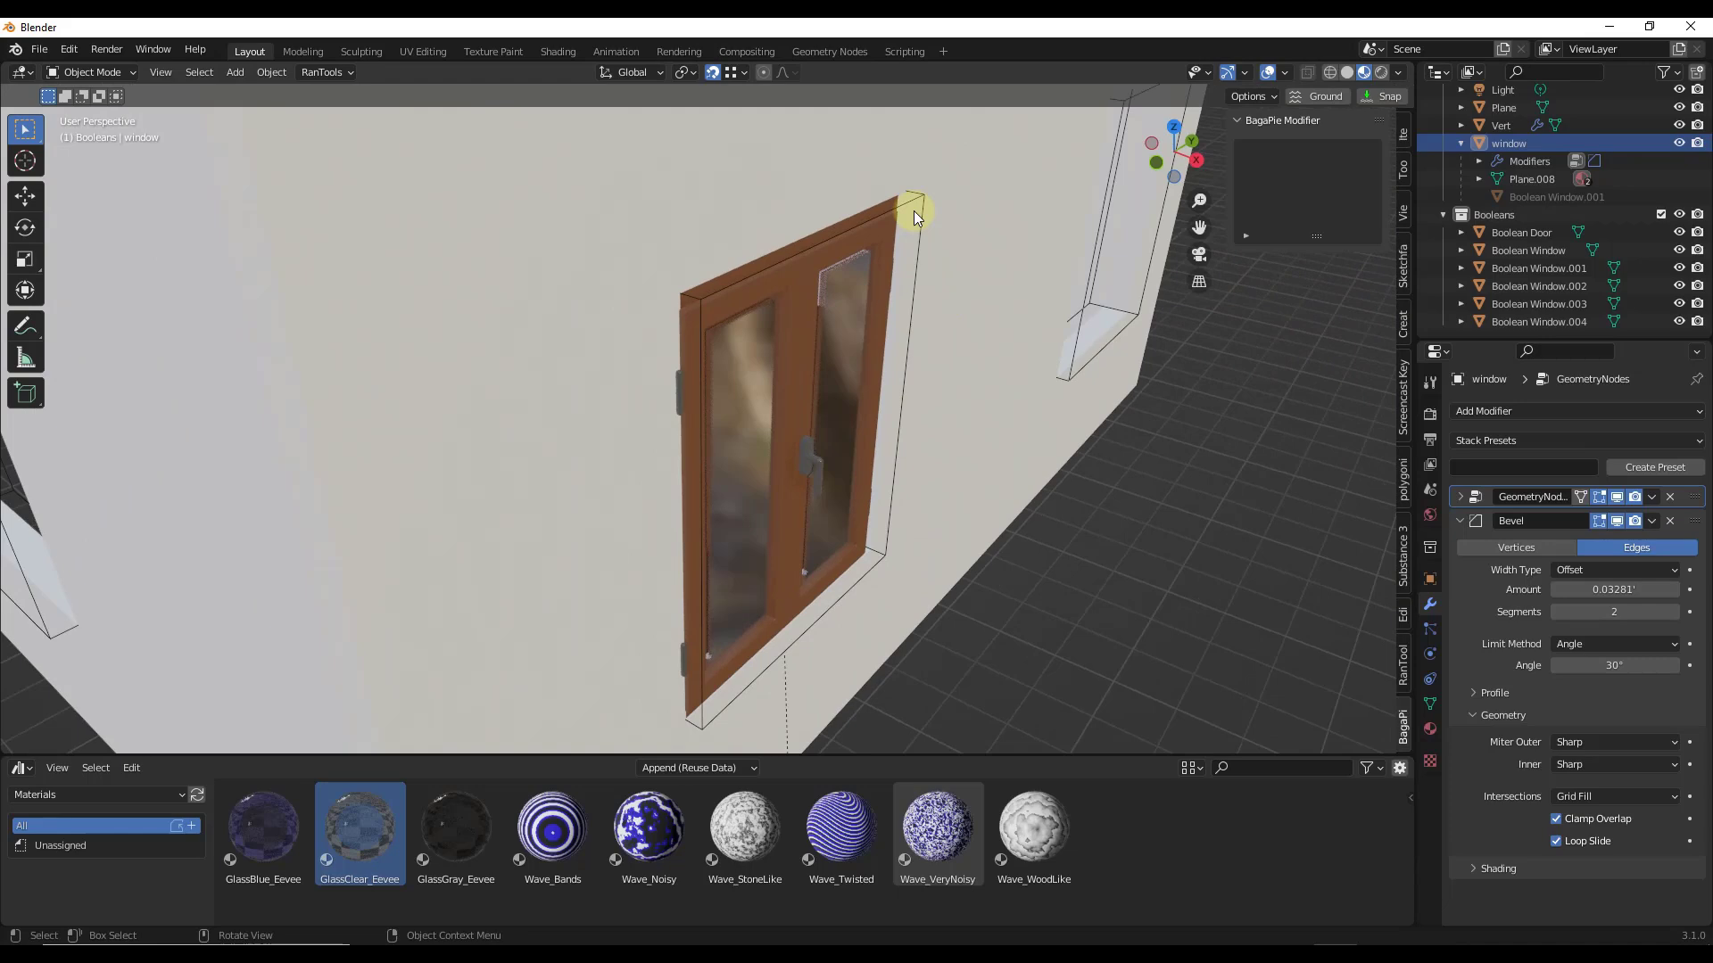
scroll(868, 403, down, 6)
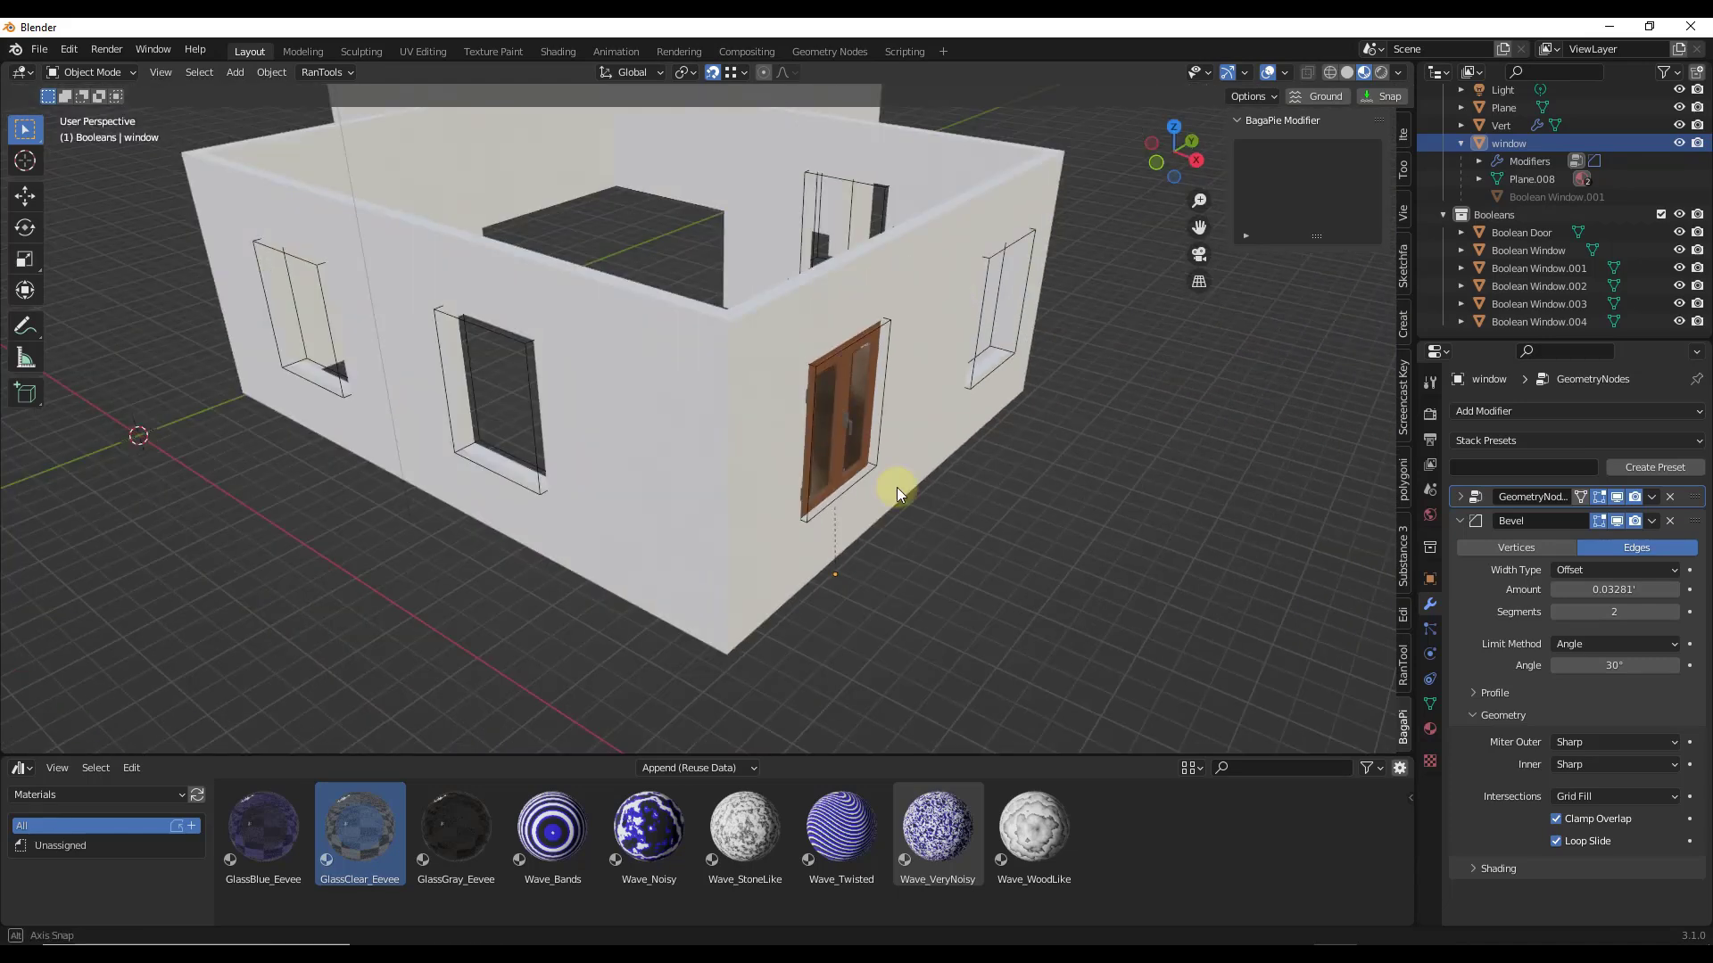
middle_drag(897, 487, 833, 437)
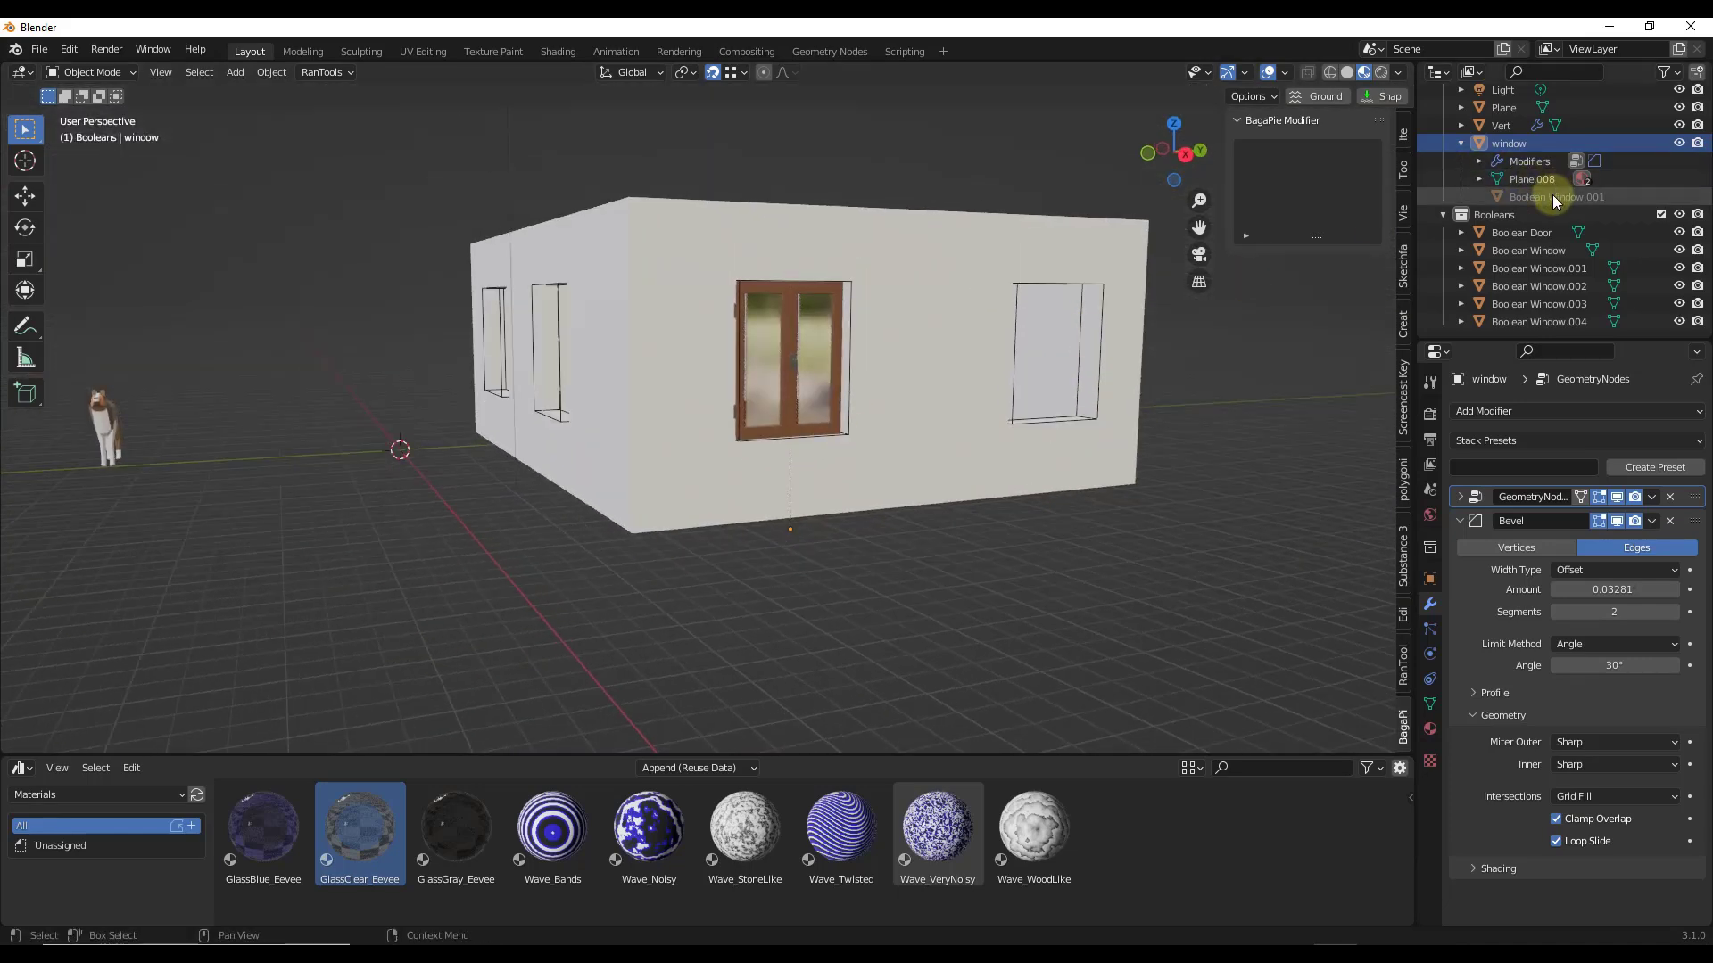